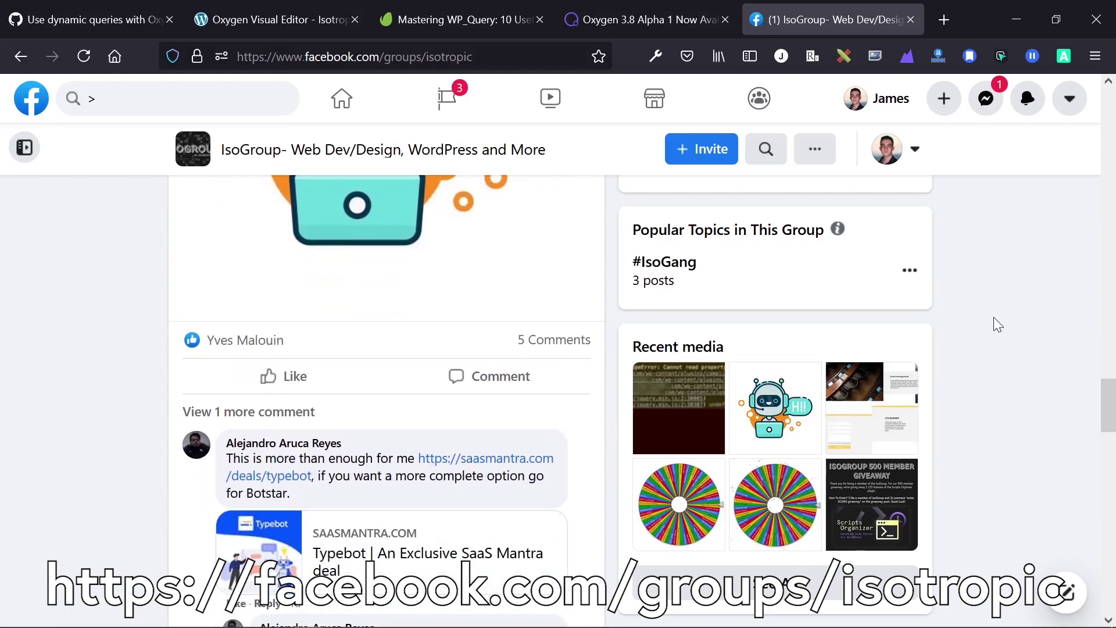
Step: Scroll further down the Facebook group feed, then close that tab to reveal the Oxygen 3.8 article
scroll(865, 324, down, 12)
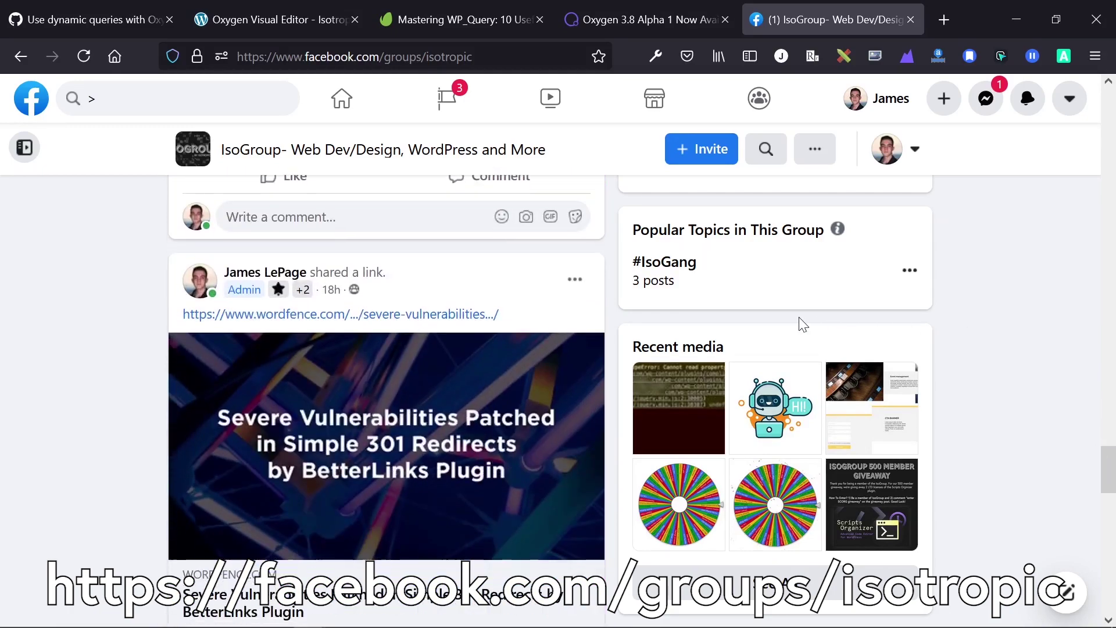
scroll(811, 324, down, 8)
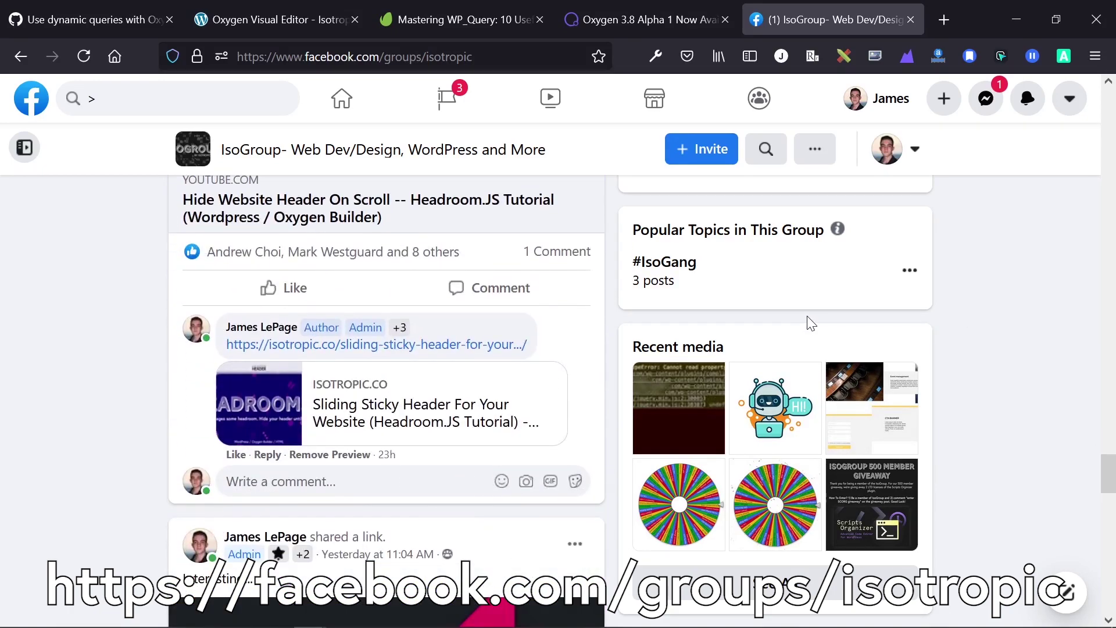
scroll(817, 322, down, 12)
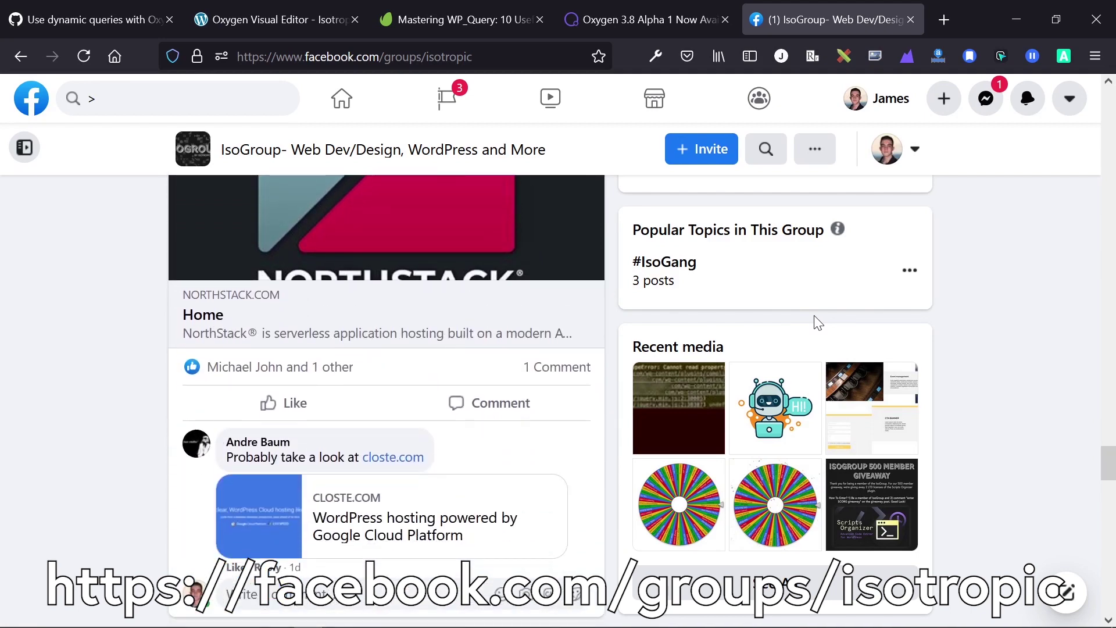
scroll(817, 323, down, 12)
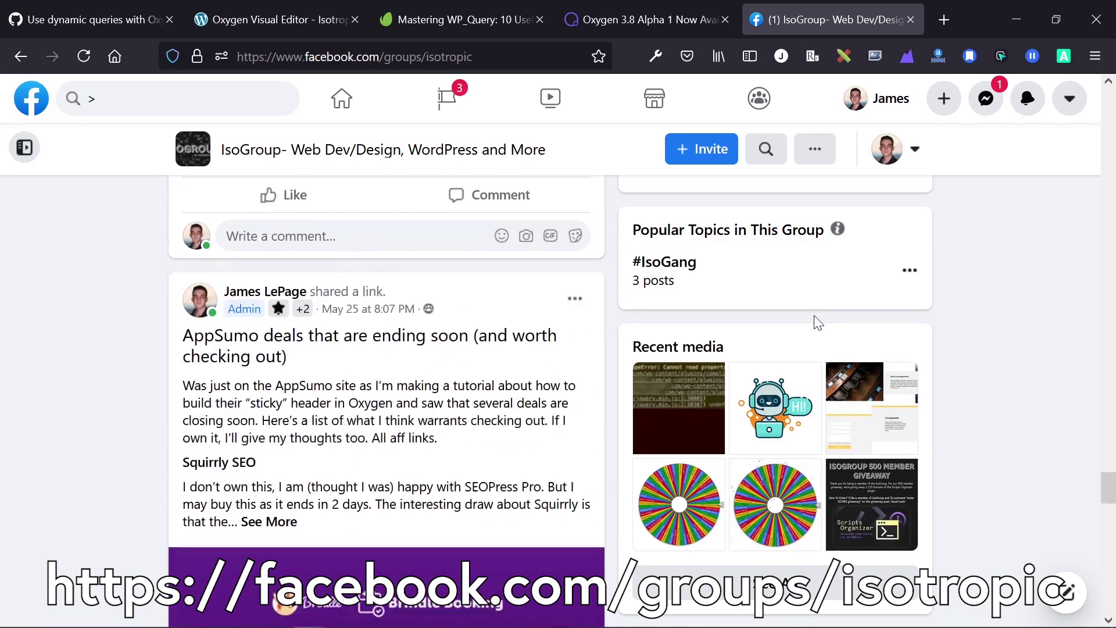
scroll(819, 323, down, 10)
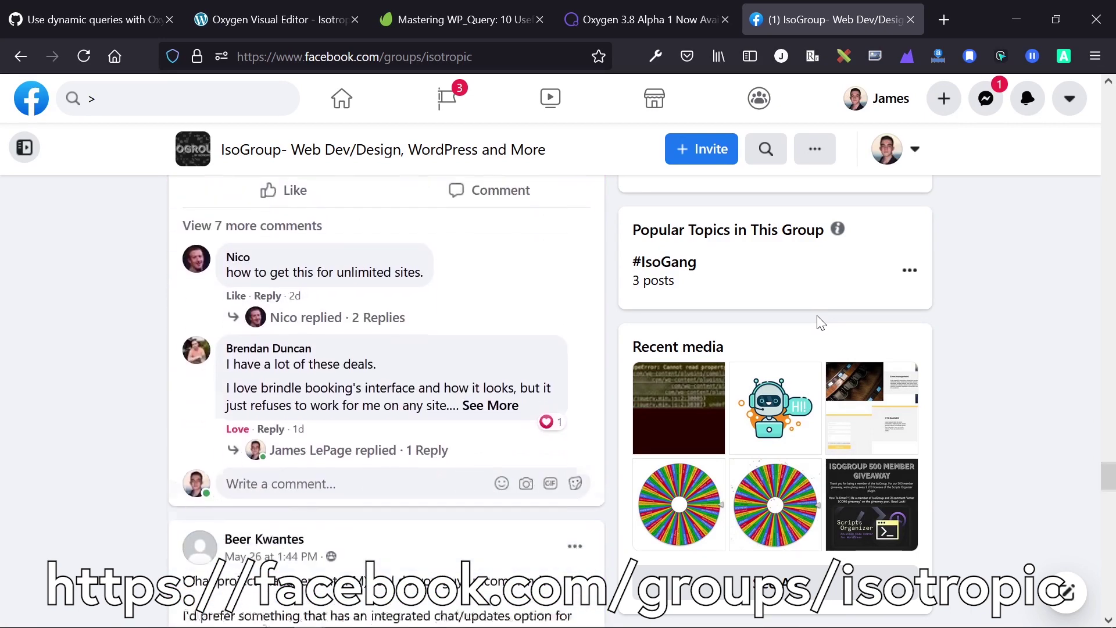
scroll(819, 323, down, 10)
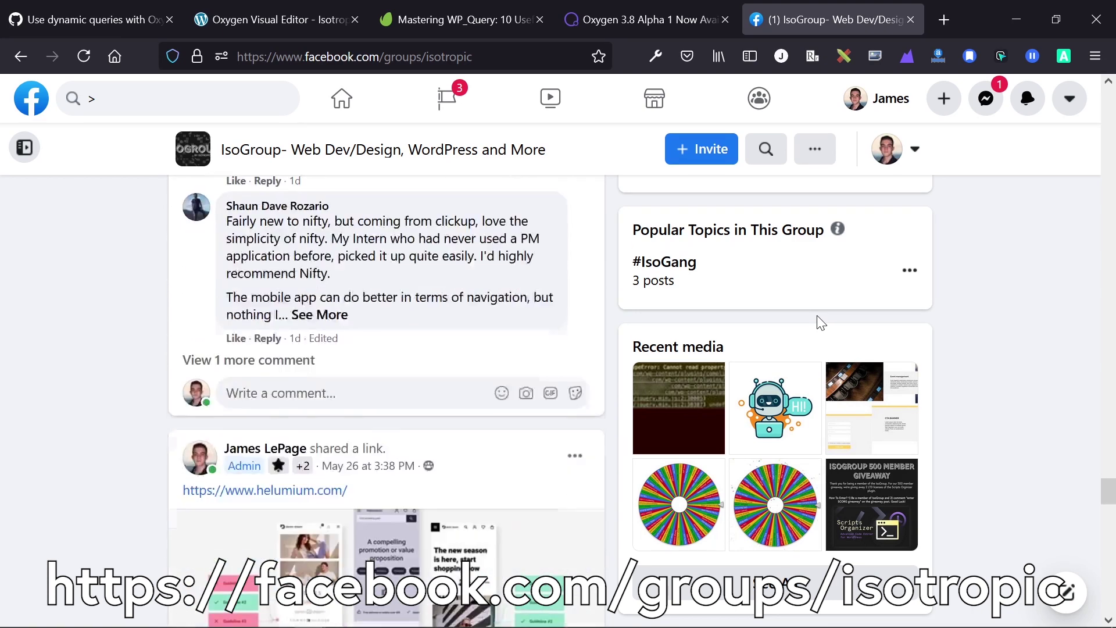
key(ctrl+w)
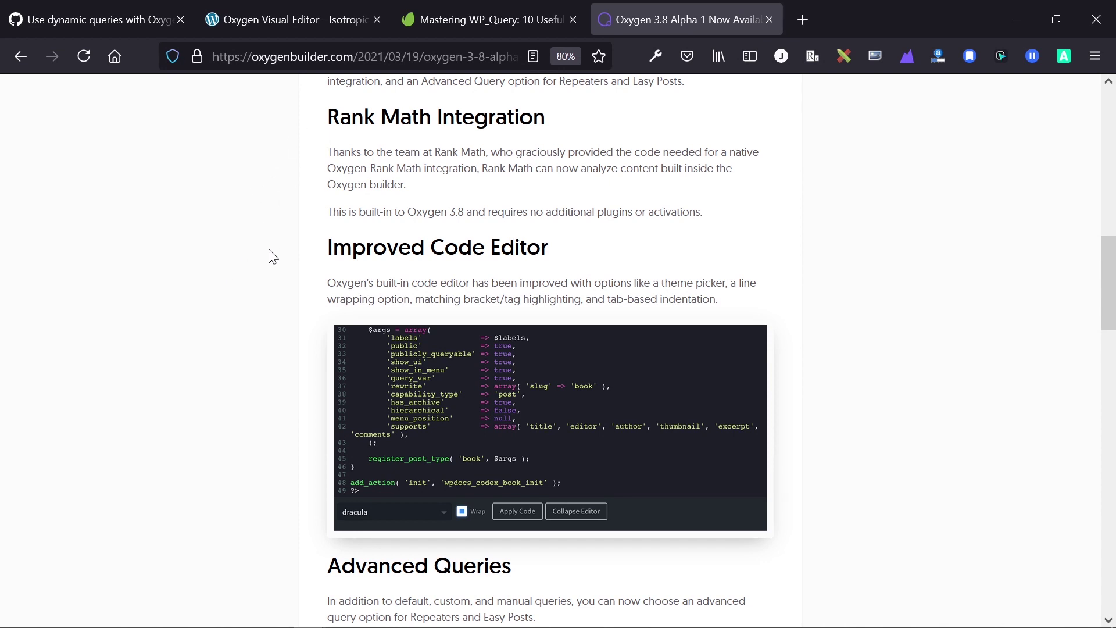
Step: Read the Oxygen 3.8 Alpha 1 Advanced Queries section, then switch to the oxygen-repeater-dynamic-query.php gist
scroll(270, 273, down, 2)
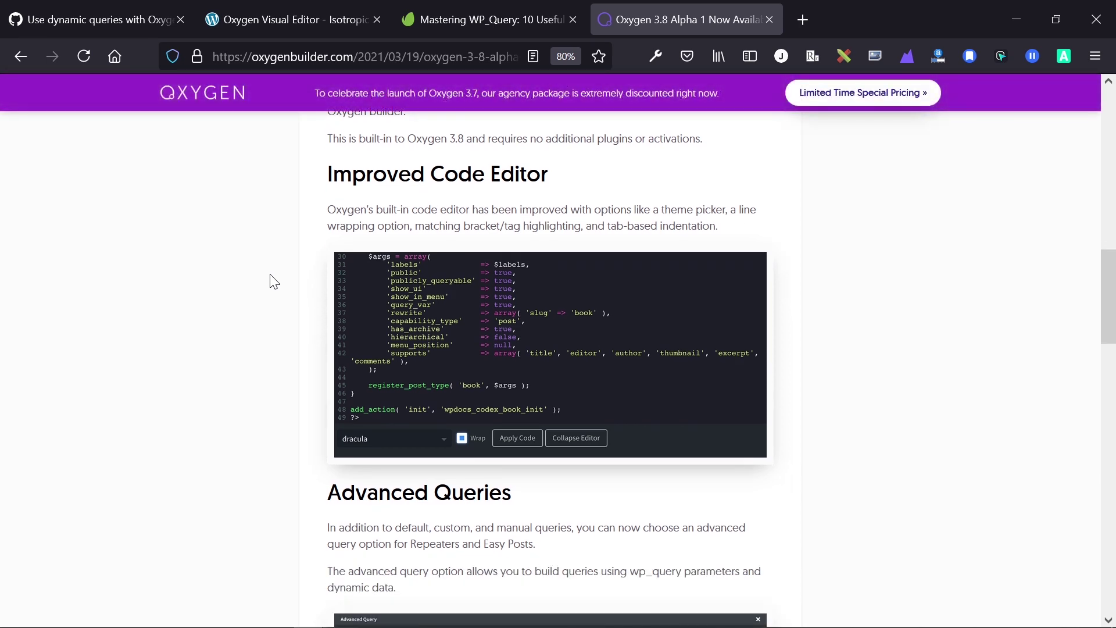
scroll(273, 281, down, 5)
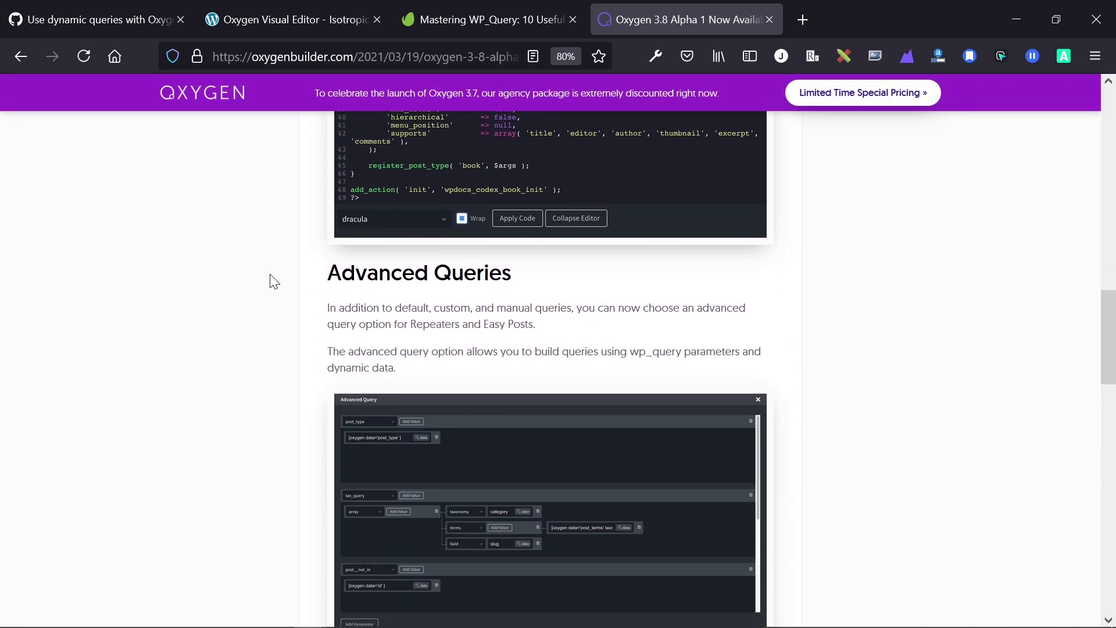
scroll(273, 281, down, 10)
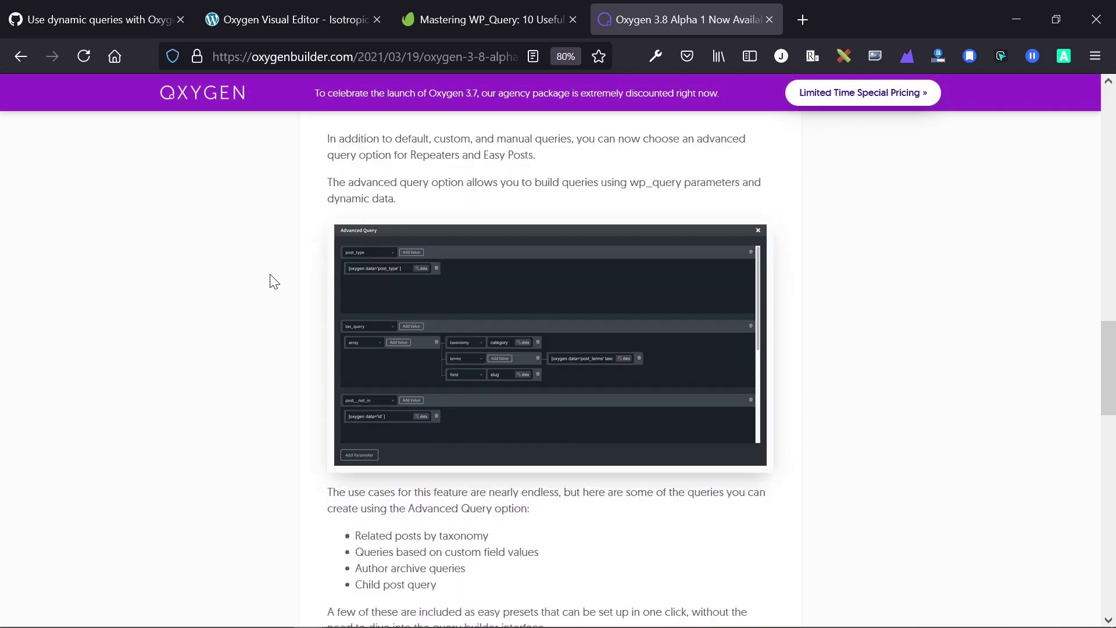
scroll(273, 281, up, 4)
scroll(273, 281, up, 5)
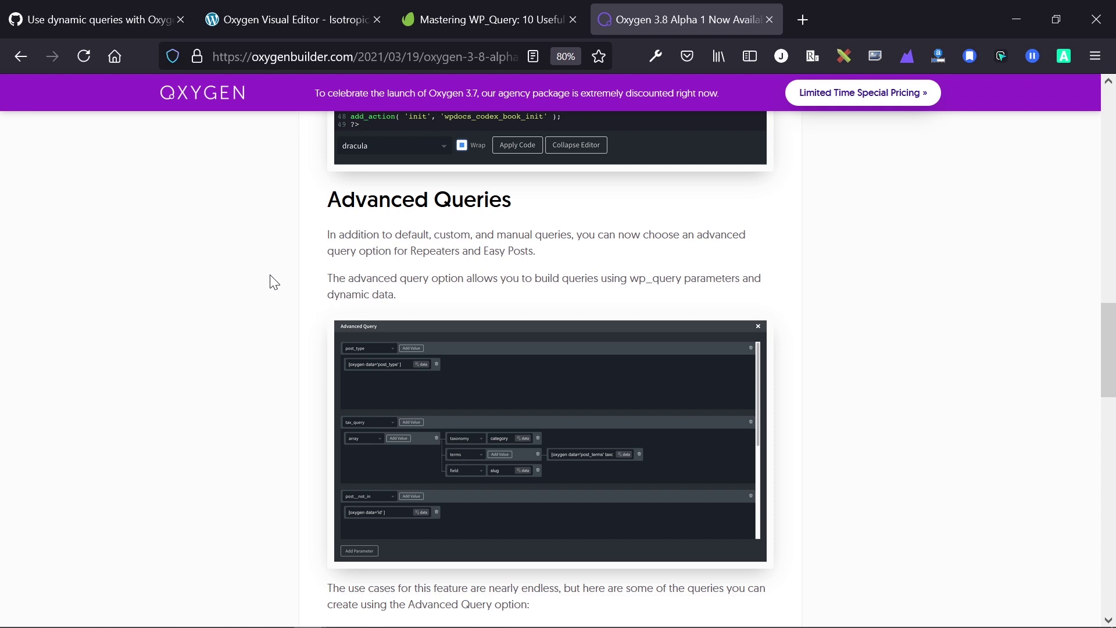
scroll(273, 282, down, 4)
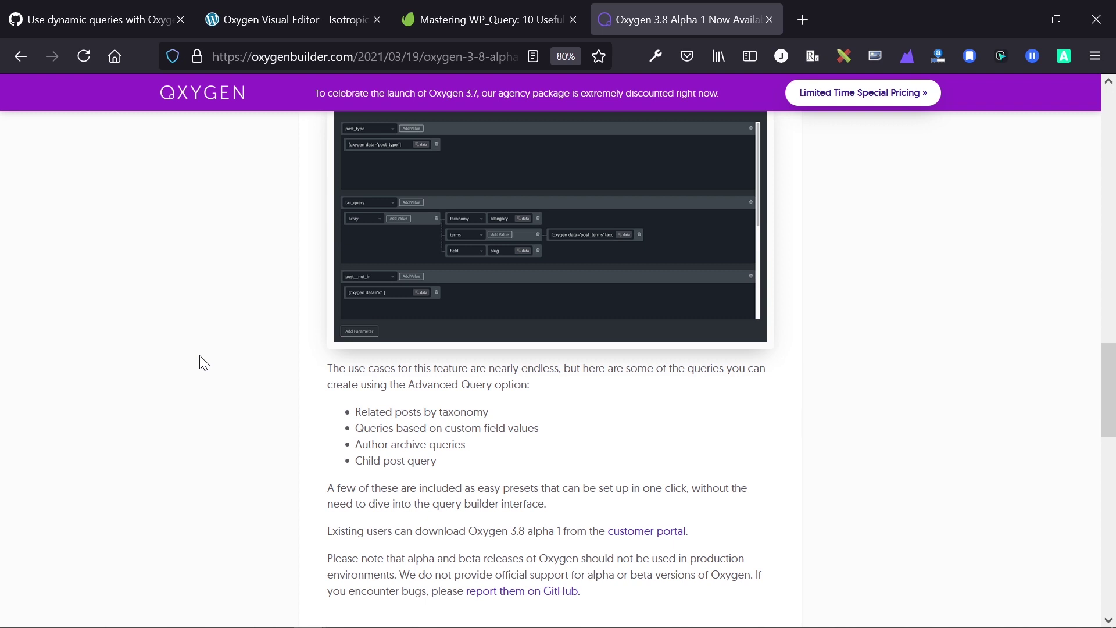
scroll(248, 347, up, 3)
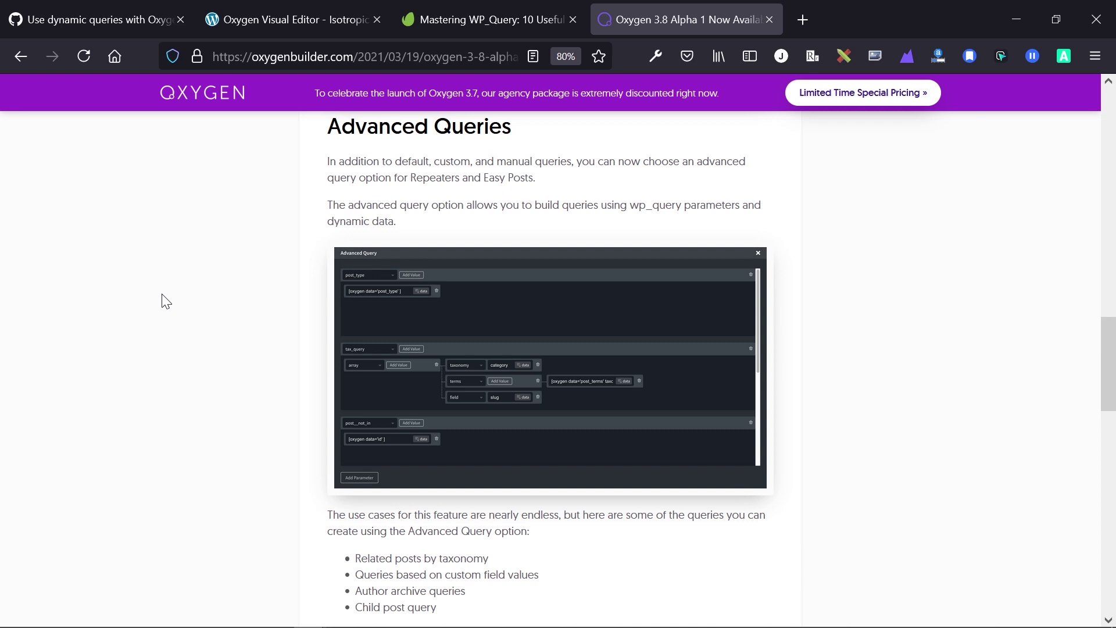
click(73, 13)
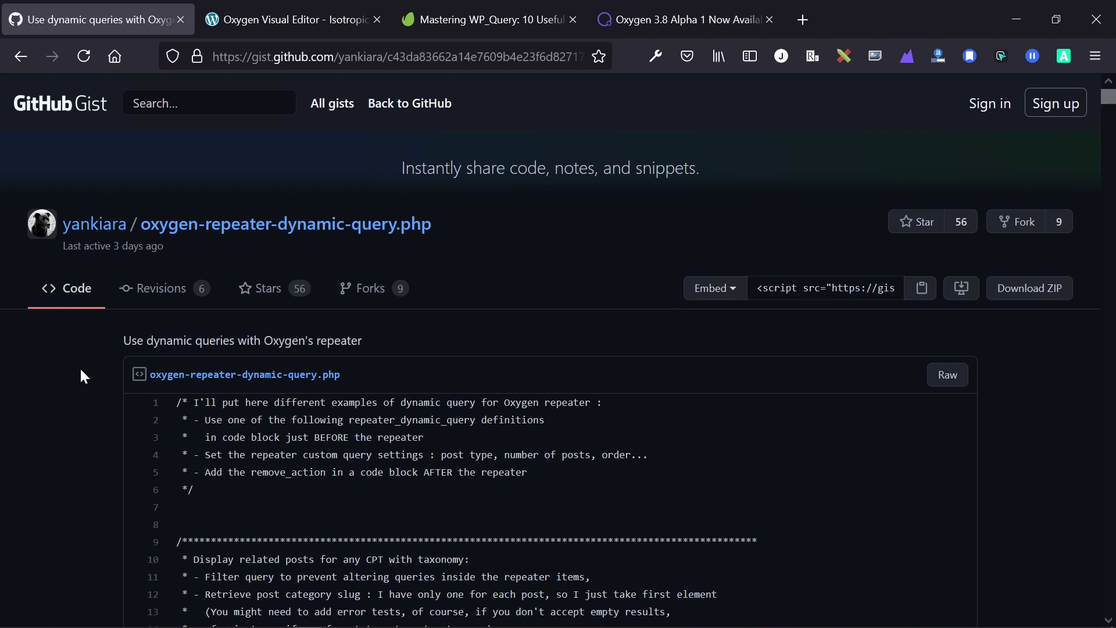
Step: Scroll the gist down to the related-posts repeater_dynamic_query code block
scroll(83, 377, down, 6)
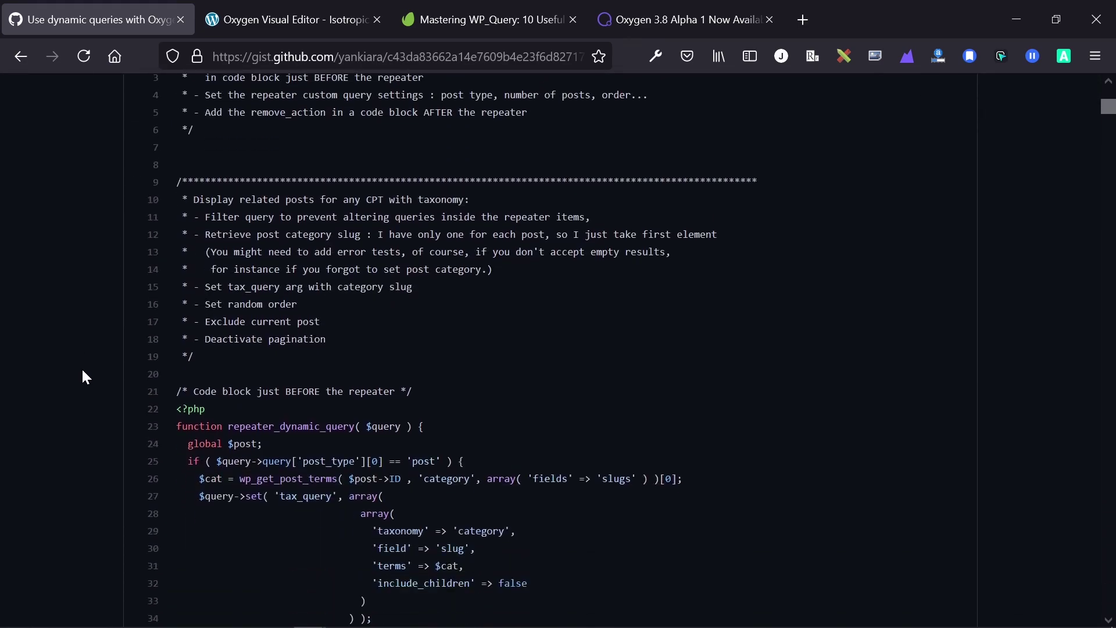
scroll(83, 474, down, 20)
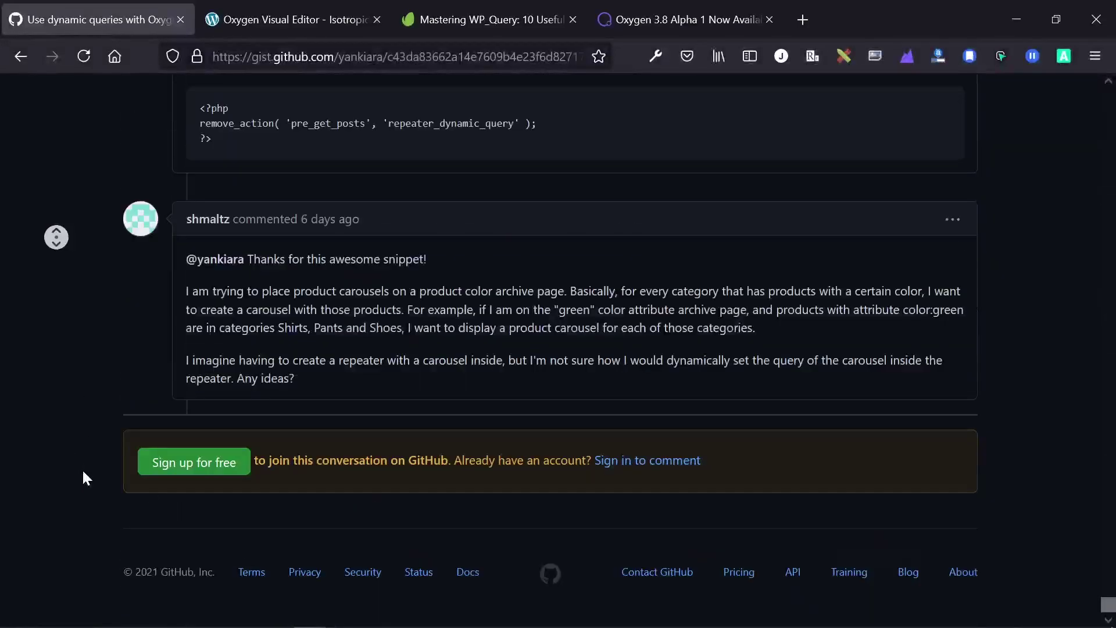
middle_click(78, 462)
middle_click(77, 465)
scroll(96, 106, up, 15)
scroll(96, 106, up, 20)
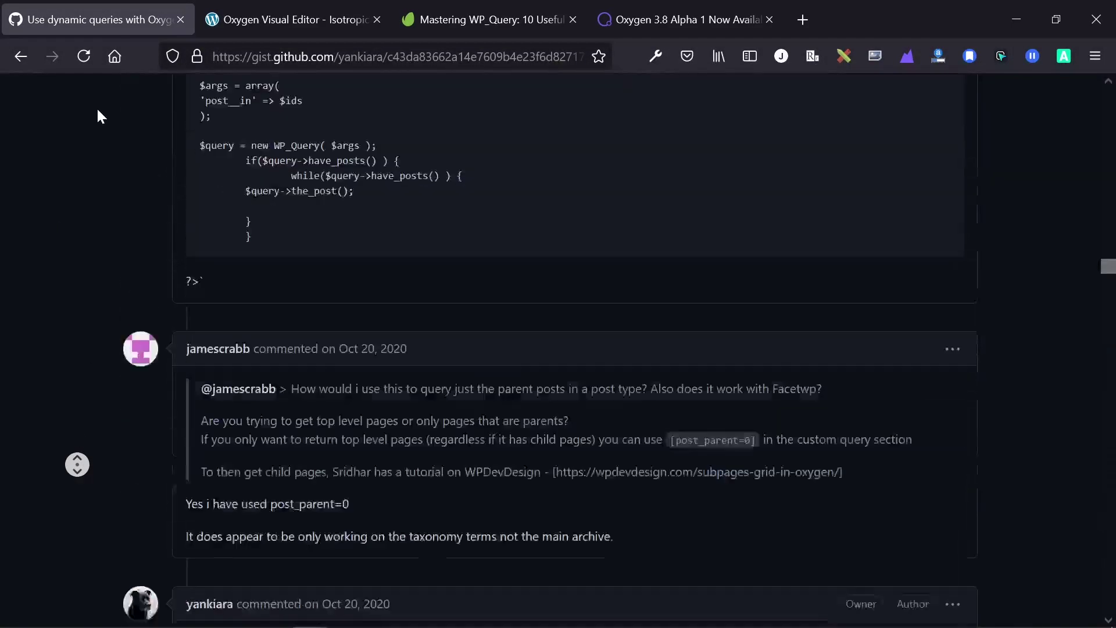
middle_click(94, 180)
scroll(96, 377, down, 3)
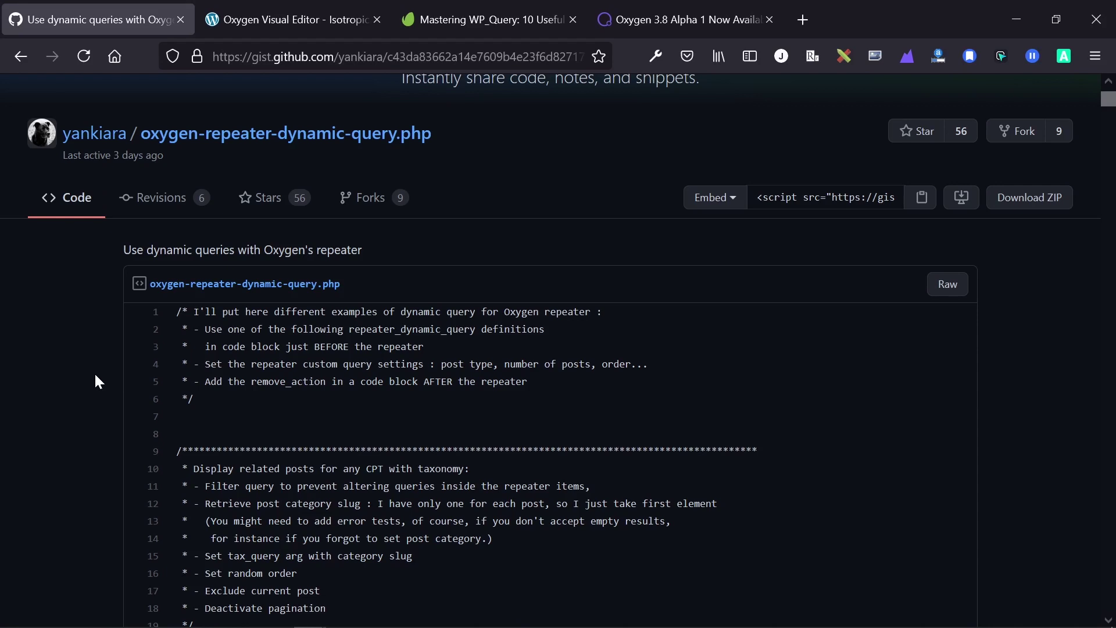
scroll(81, 381, down, 3)
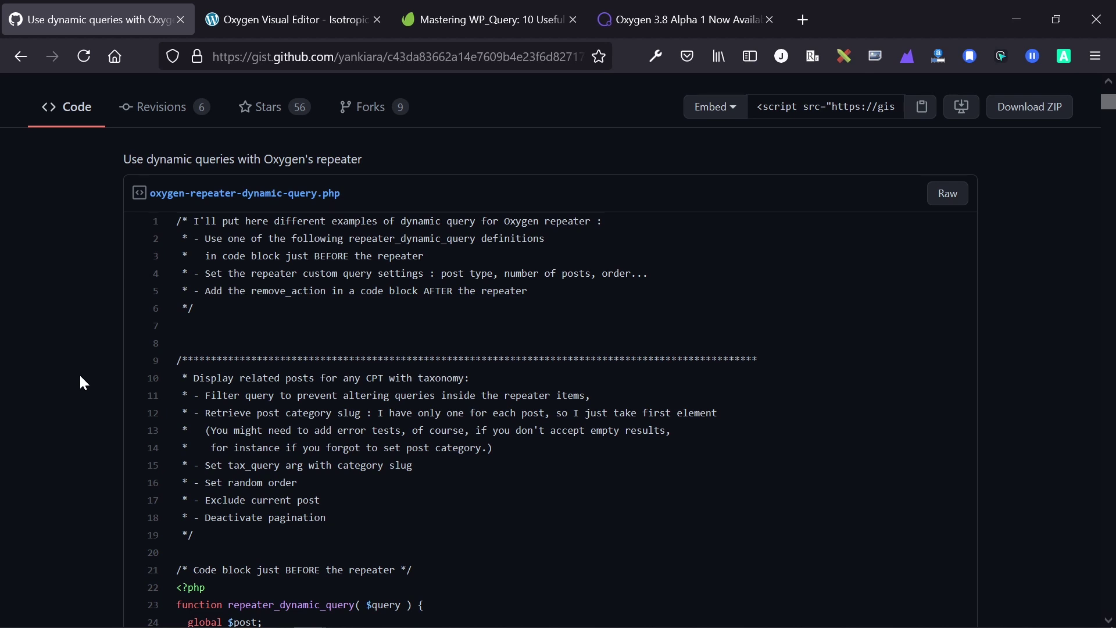
scroll(81, 381, down, 9)
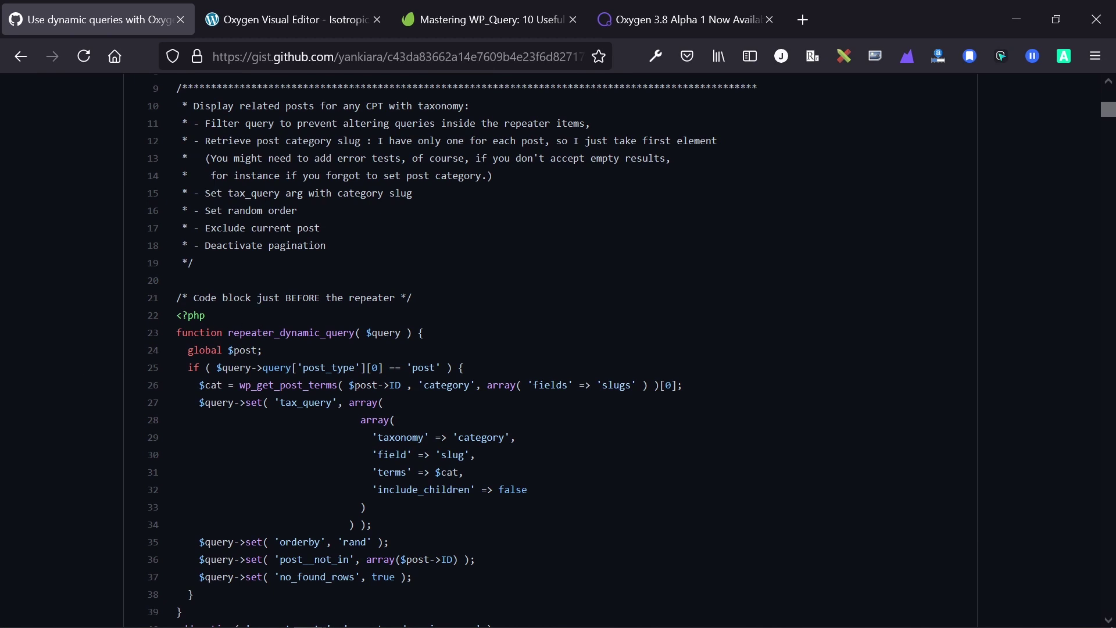
Step: Highlight the repeater_dynamic_query name, the query code on lines 25–40 and line 31's terms value
double_click(257, 332)
scroll(550, 349, down, 3)
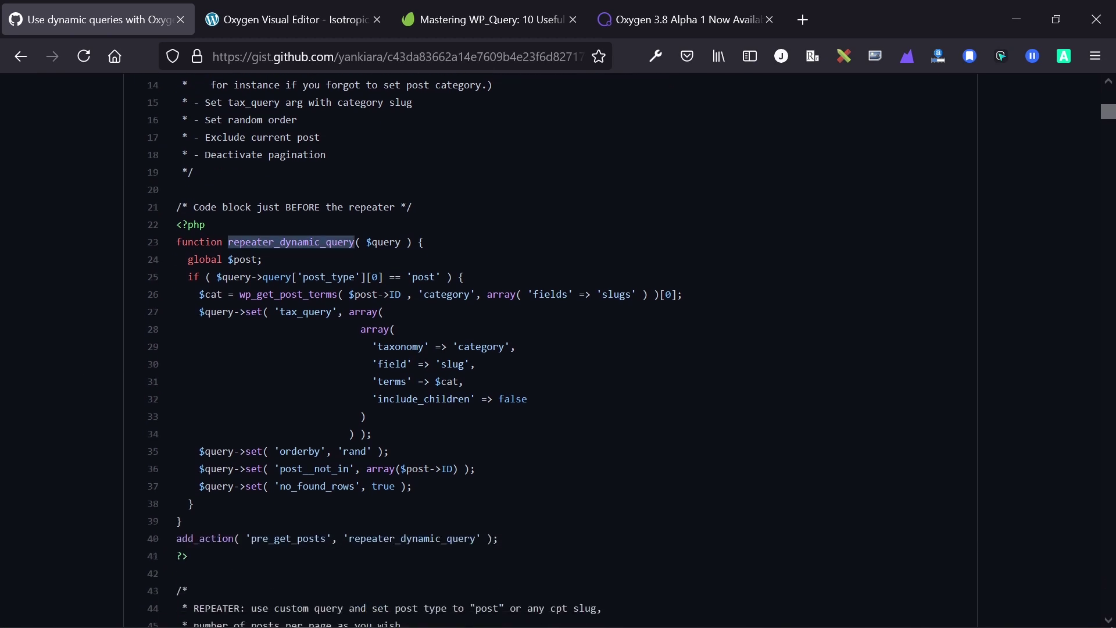
drag(184, 286, 557, 530)
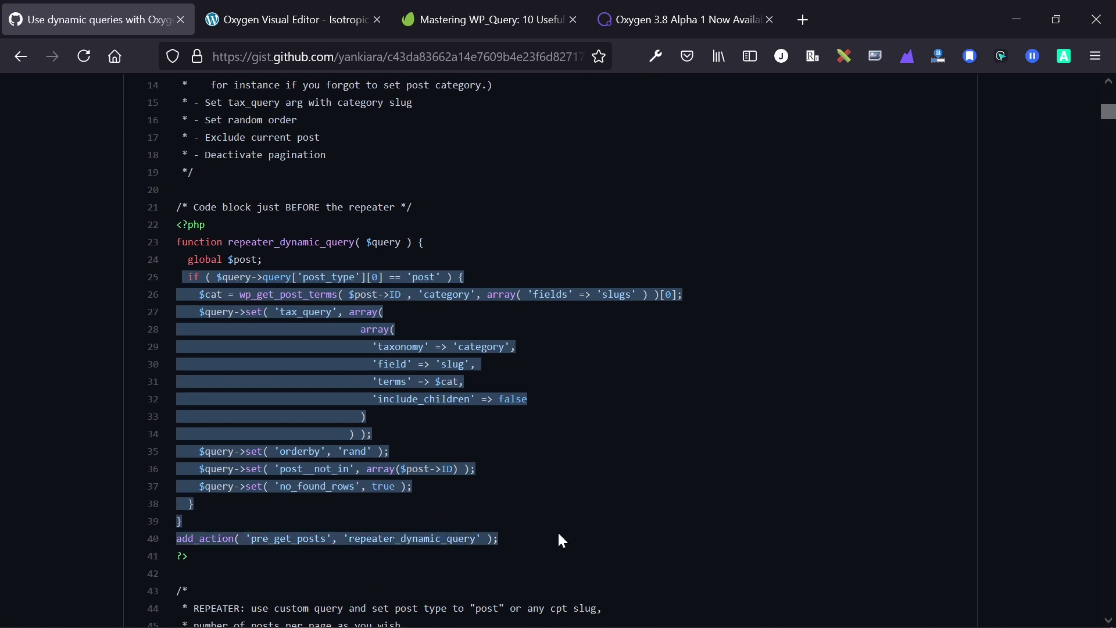
drag(418, 382, 496, 389)
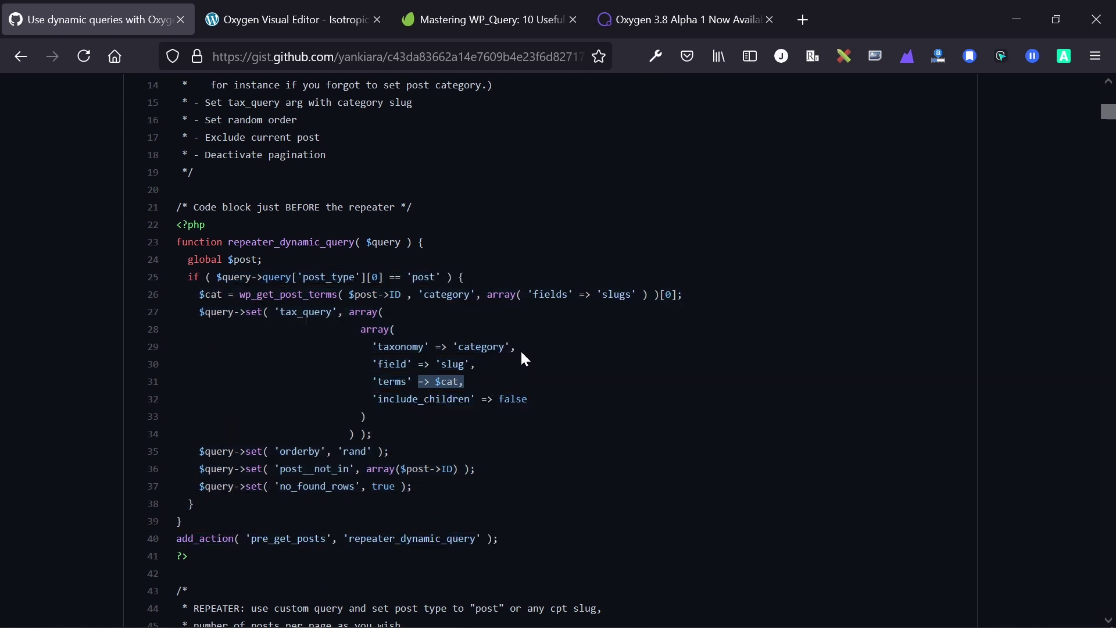
scroll(519, 350, down, 3)
drag(344, 379, 488, 385)
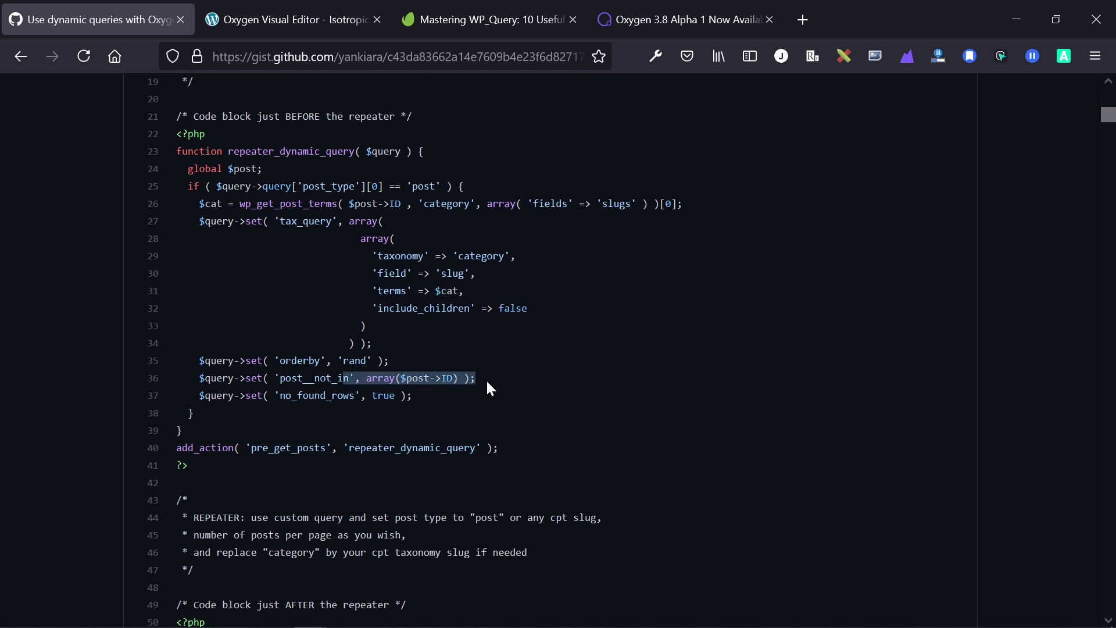
click(551, 374)
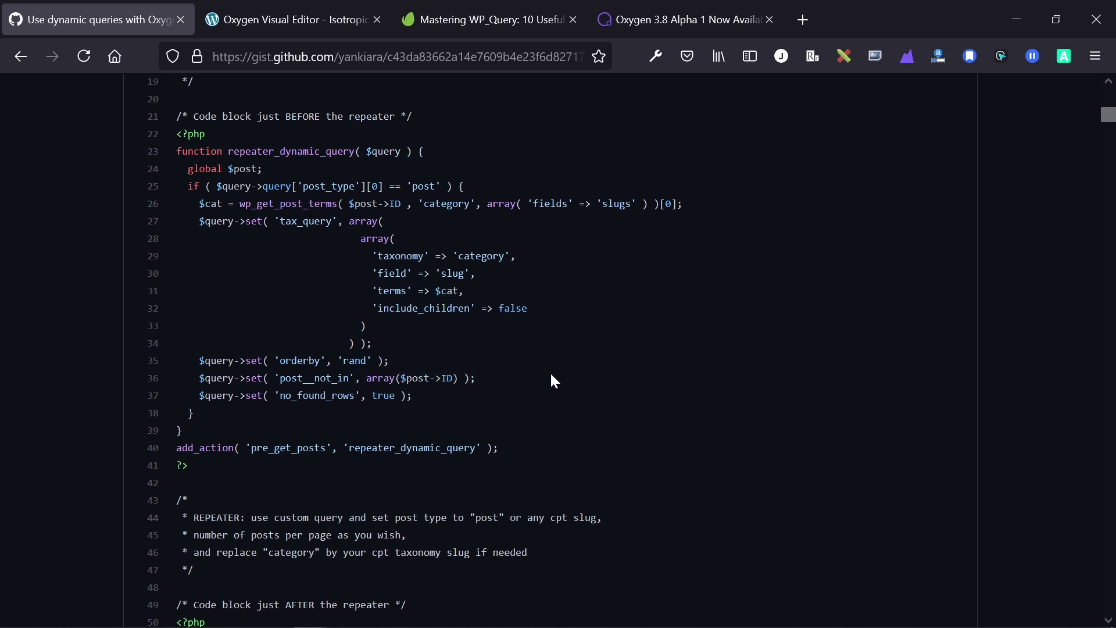
Step: Highlight the remove_action line 51, then the related-posts function lines 21–41, clearing each selection
scroll(552, 376, down, 5)
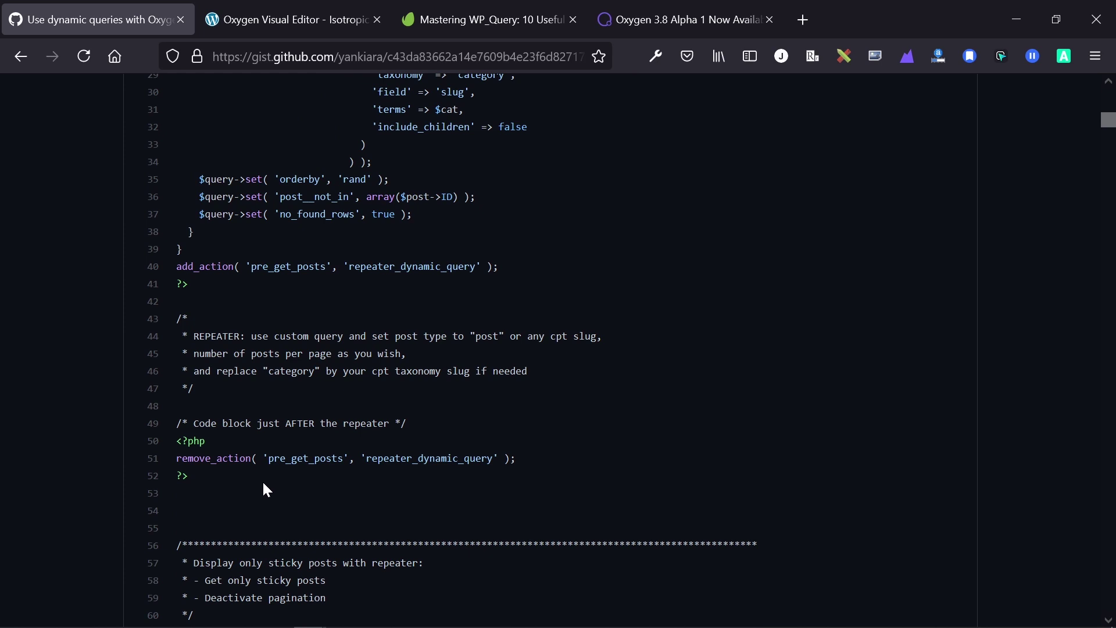
triple_click(305, 458)
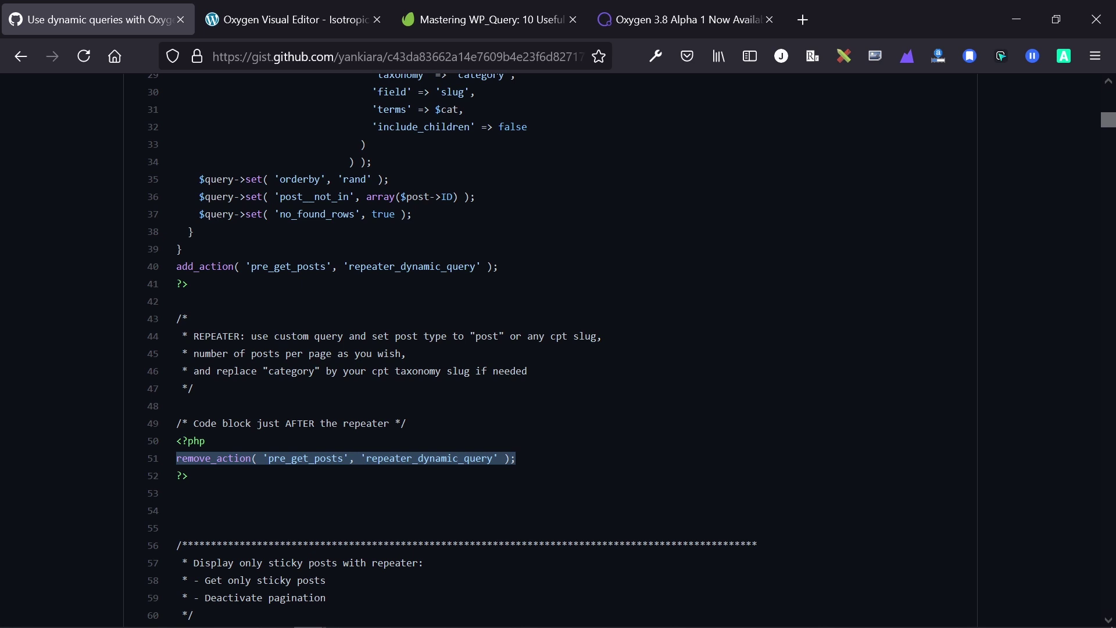
click(445, 446)
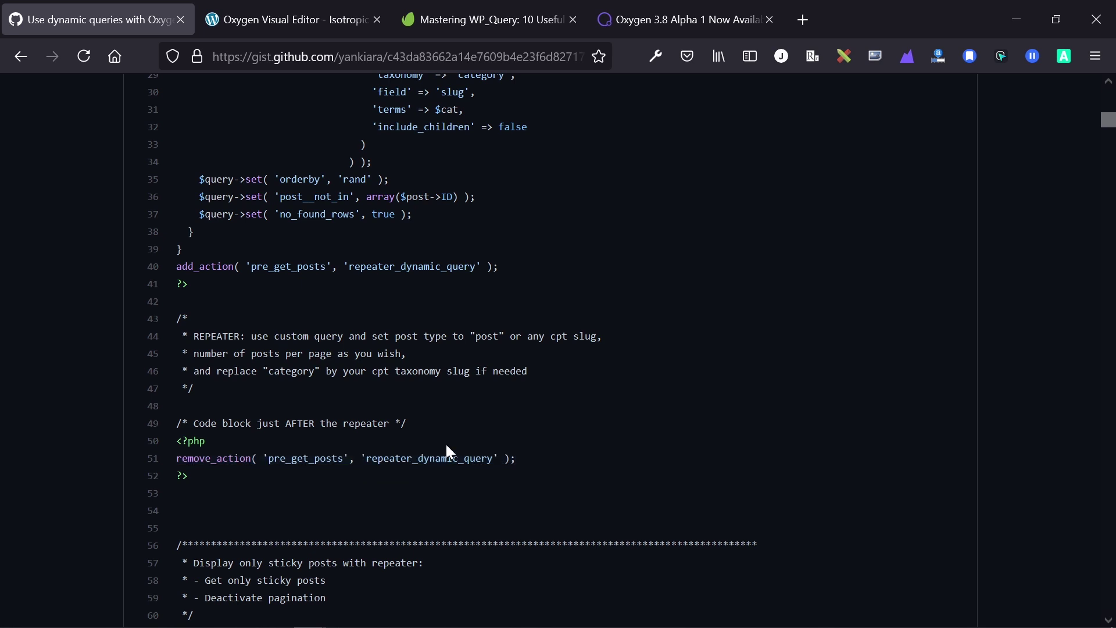
scroll(445, 446, up, 5)
scroll(445, 447, up, 3)
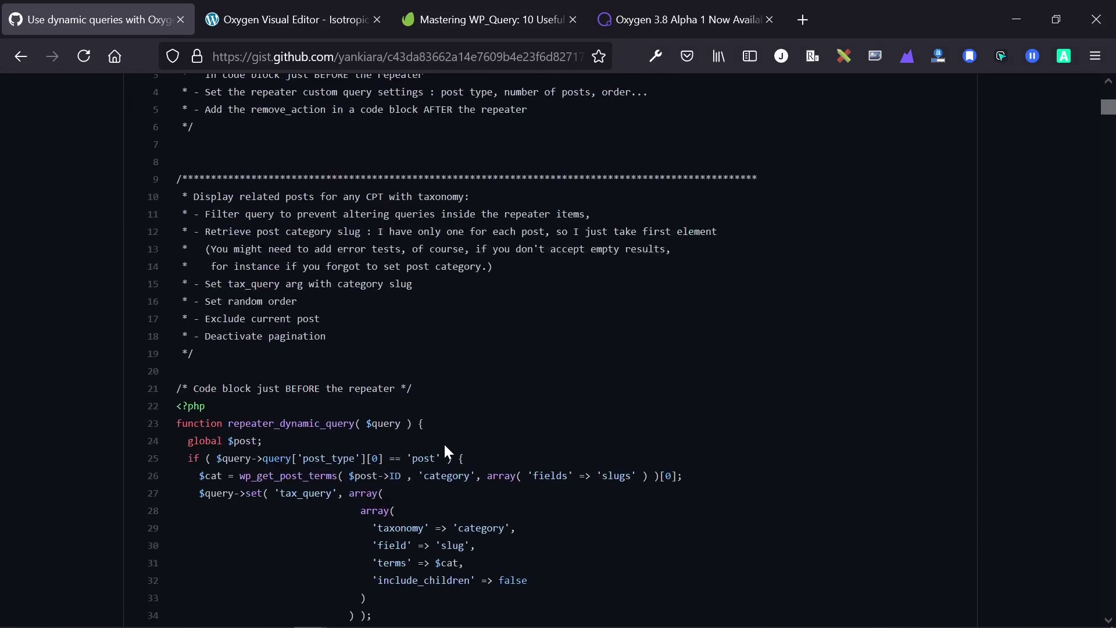
scroll(445, 447, down, 3)
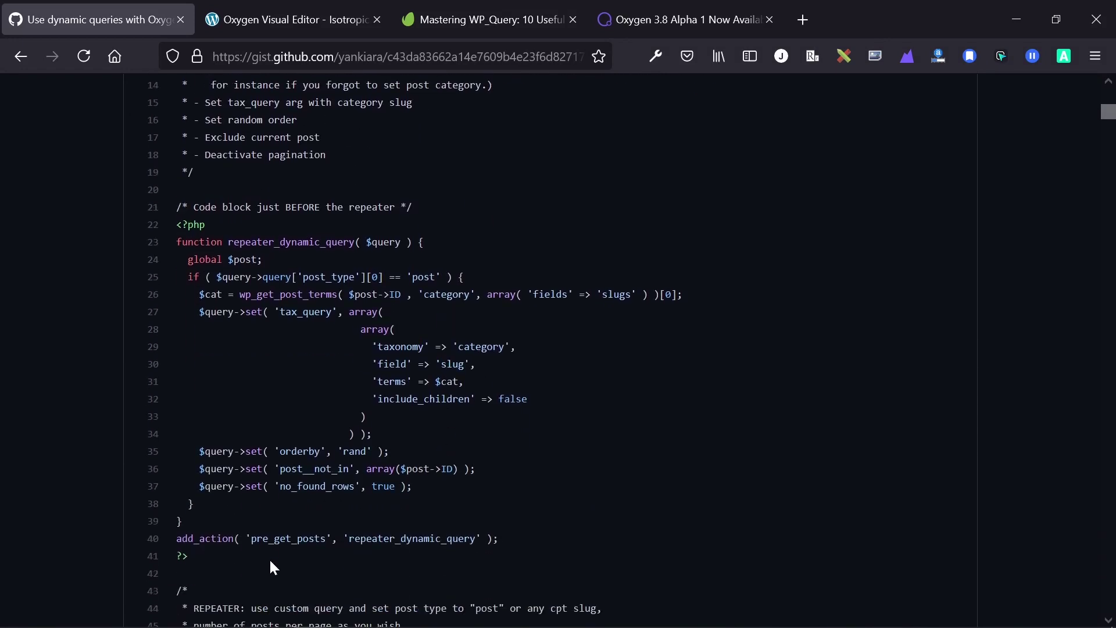
drag(270, 559, 119, 208)
click(537, 218)
Step: Read down through the gist's comment thread, then return to the Oxygen Visual Editor with the empty Repeater
scroll(541, 224, up, 7)
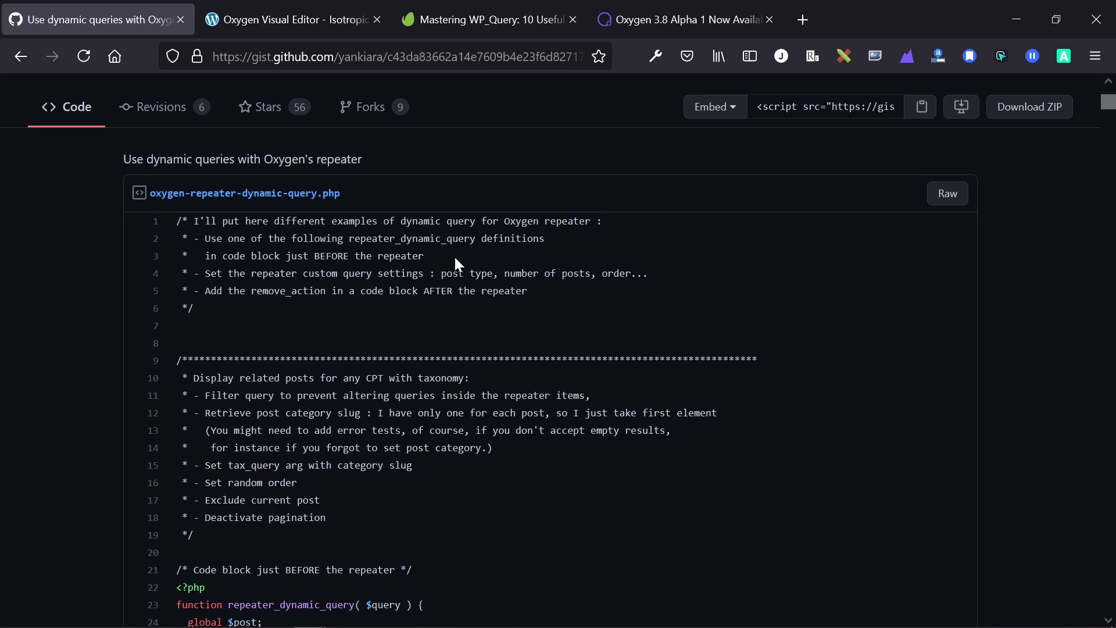
scroll(459, 265, down, 15)
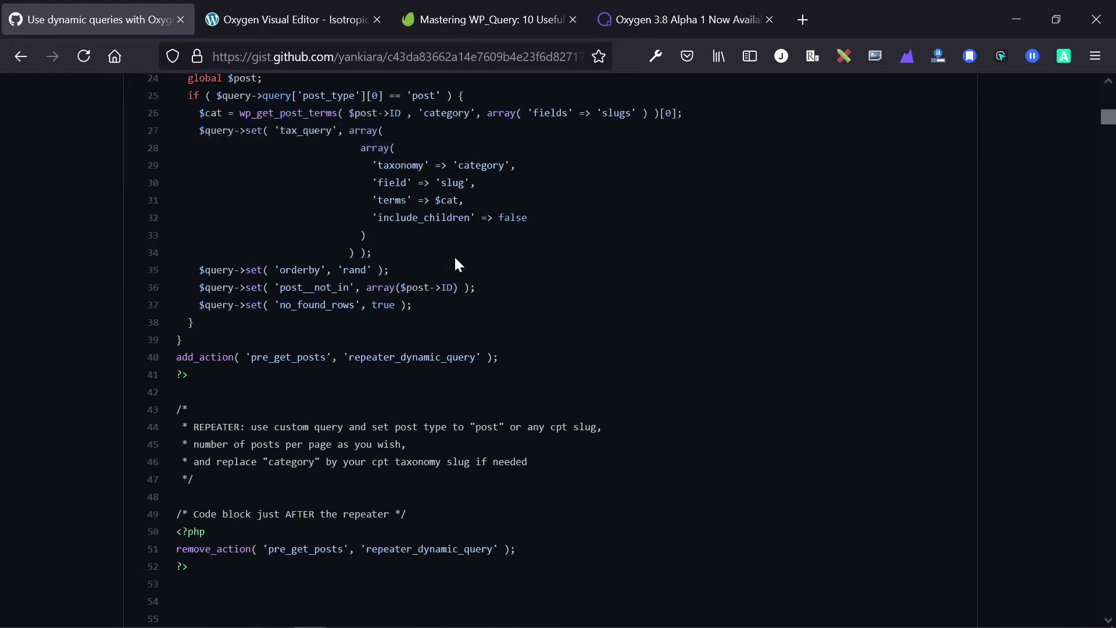
scroll(456, 260, down, 9)
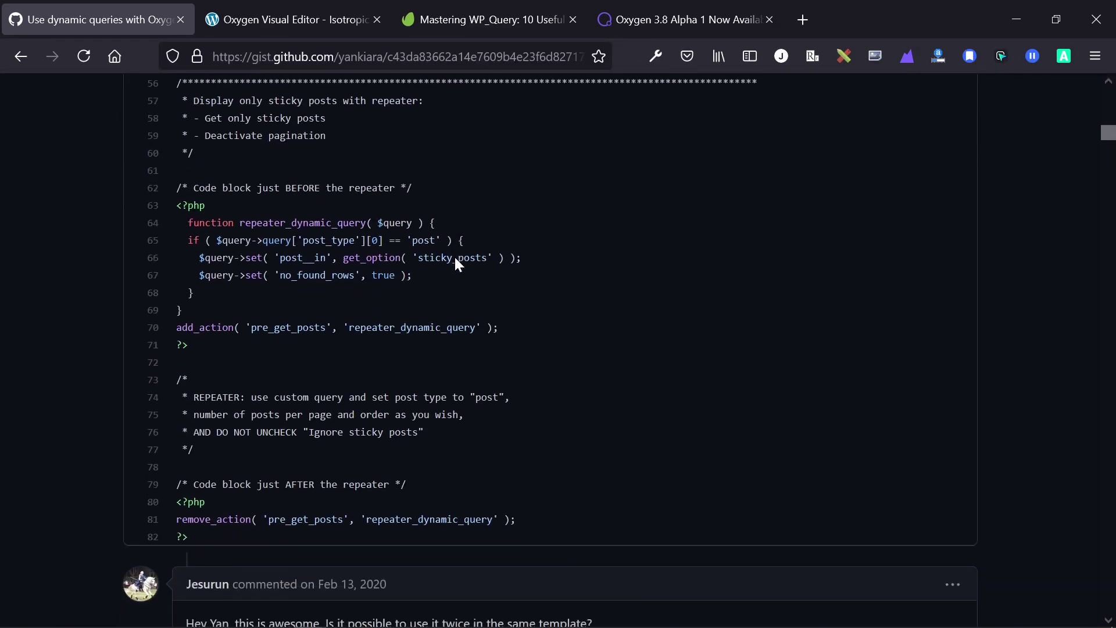
scroll(455, 256, down, 10)
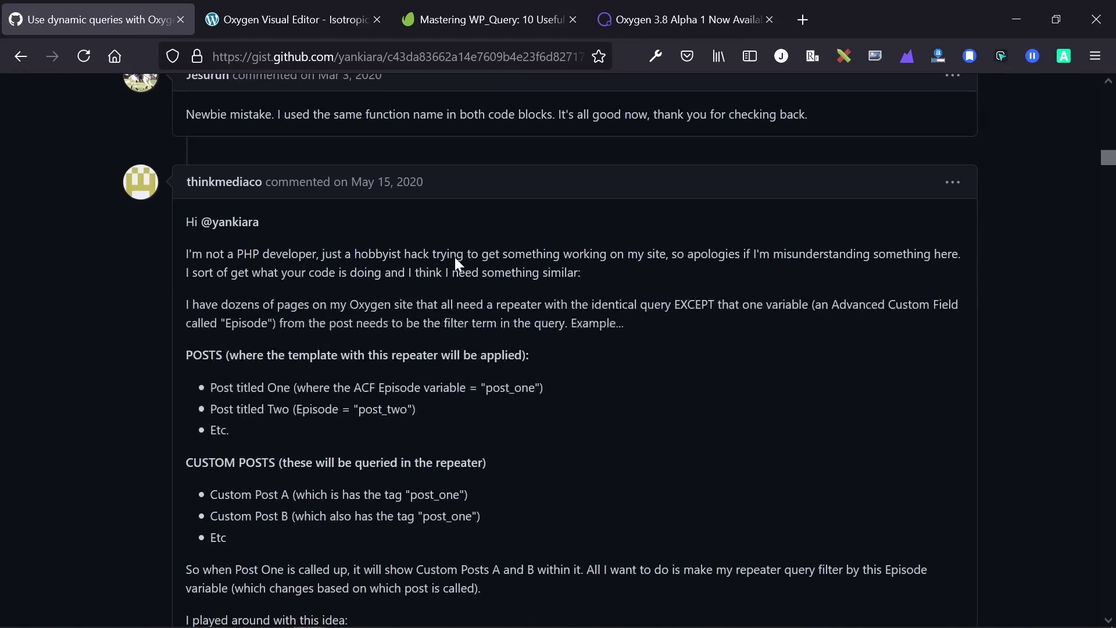
scroll(456, 258, down, 18)
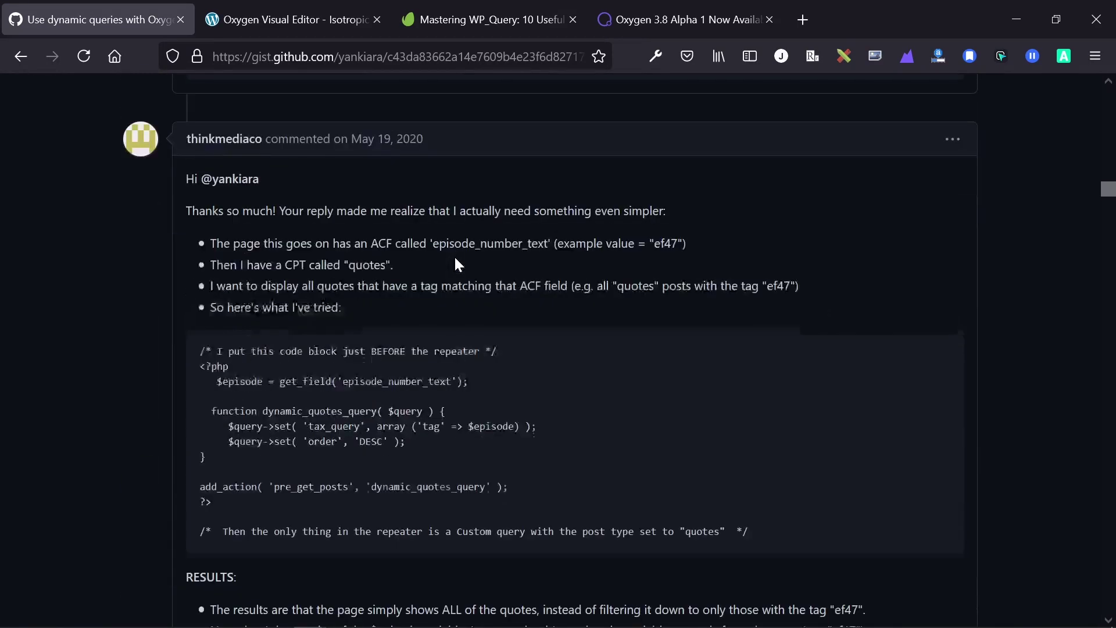
scroll(456, 259, down, 6)
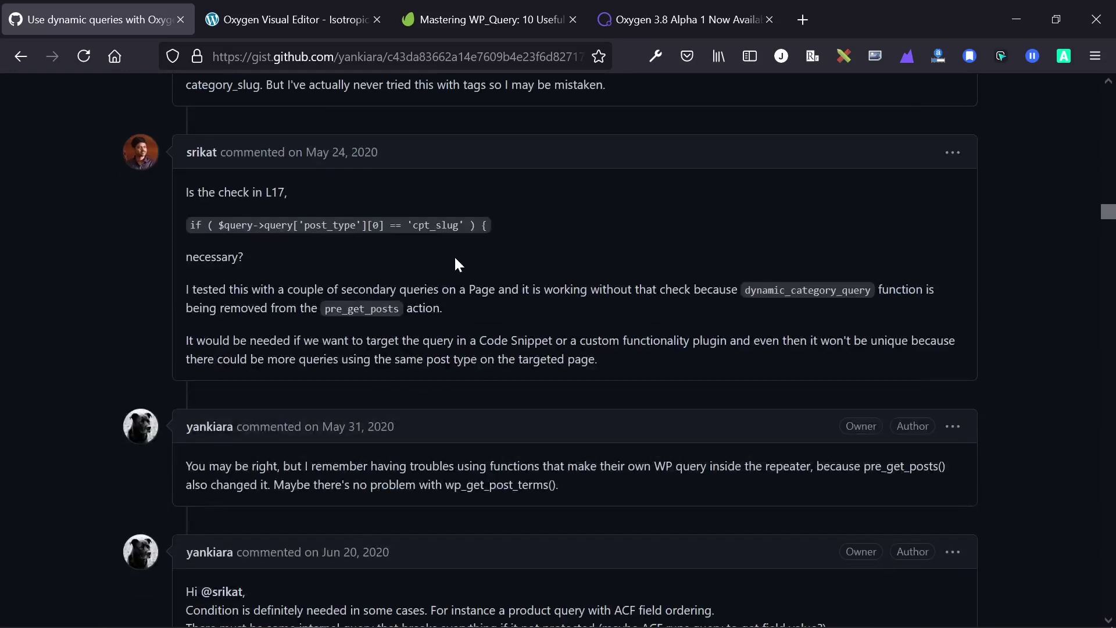
scroll(455, 260, down, 3)
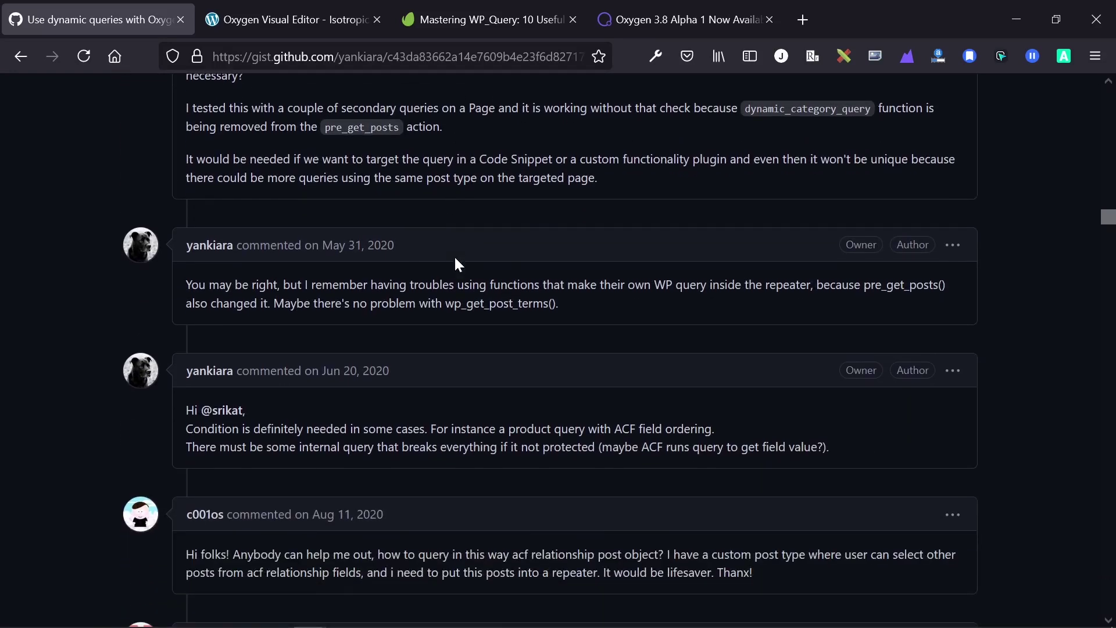
scroll(455, 264, down, 9)
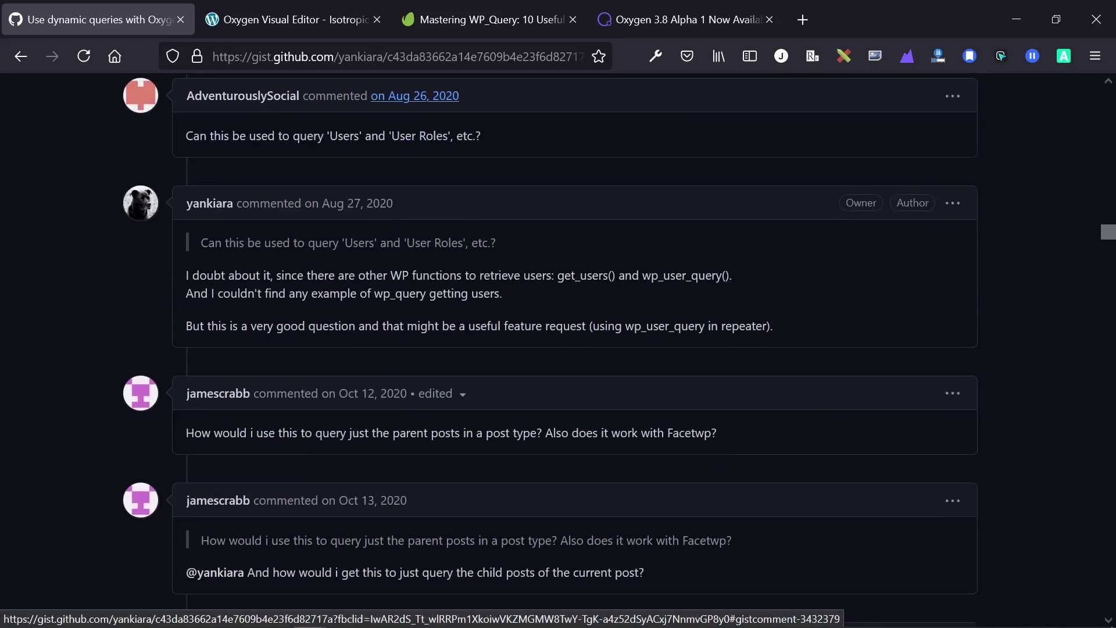
scroll(558, 349, down, 9)
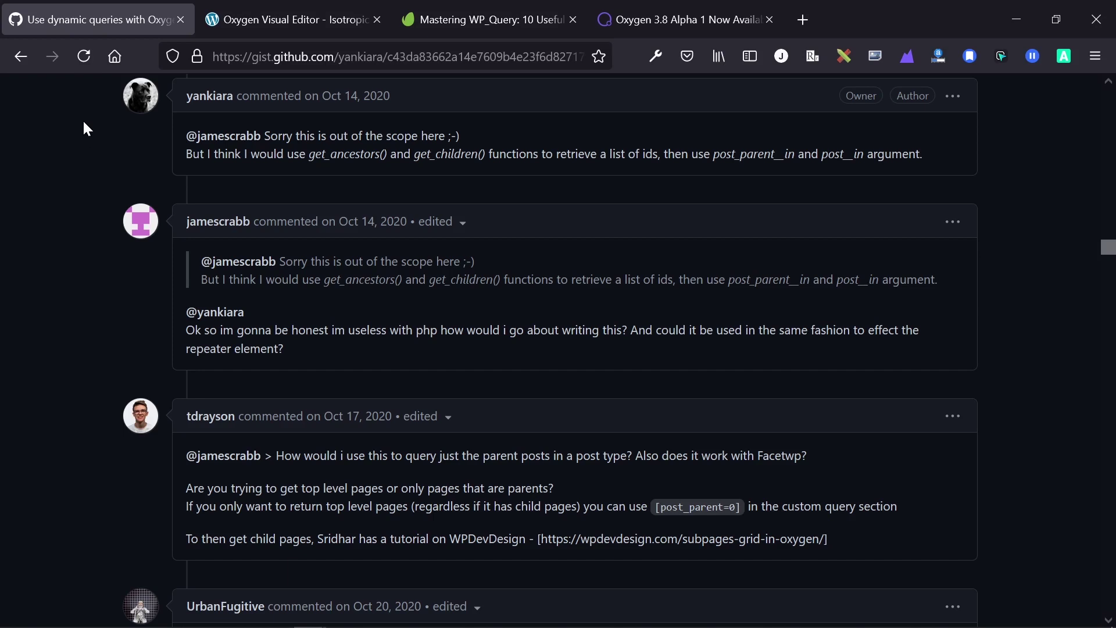
scroll(82, 119, up, 3)
click(291, 12)
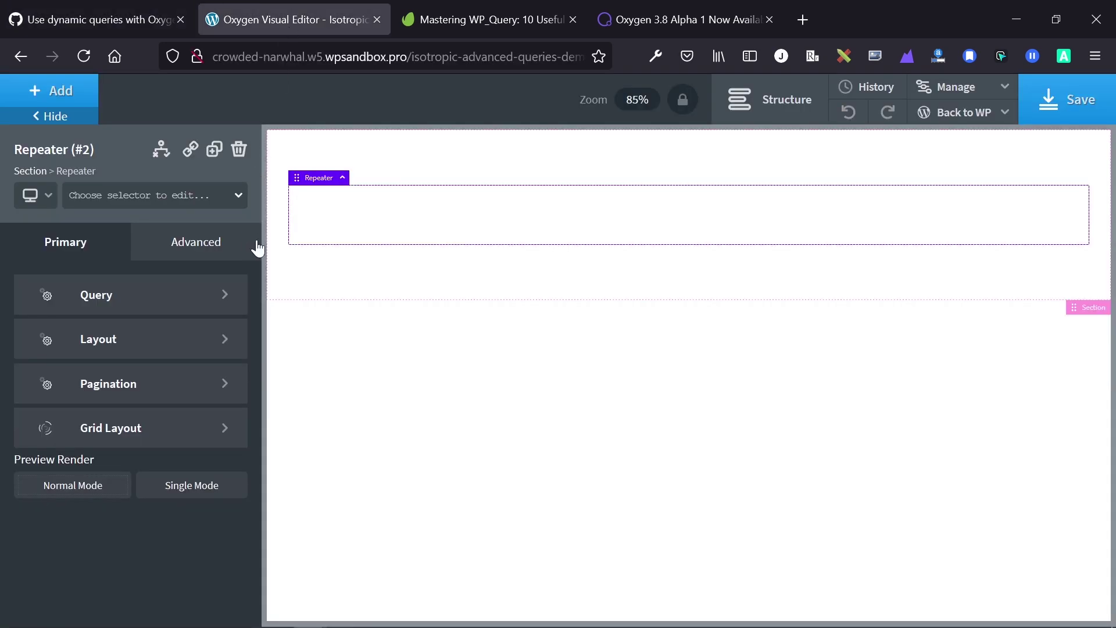
Step: Open the Repeater's Query settings and try custom mode's Post Type options
click(175, 314)
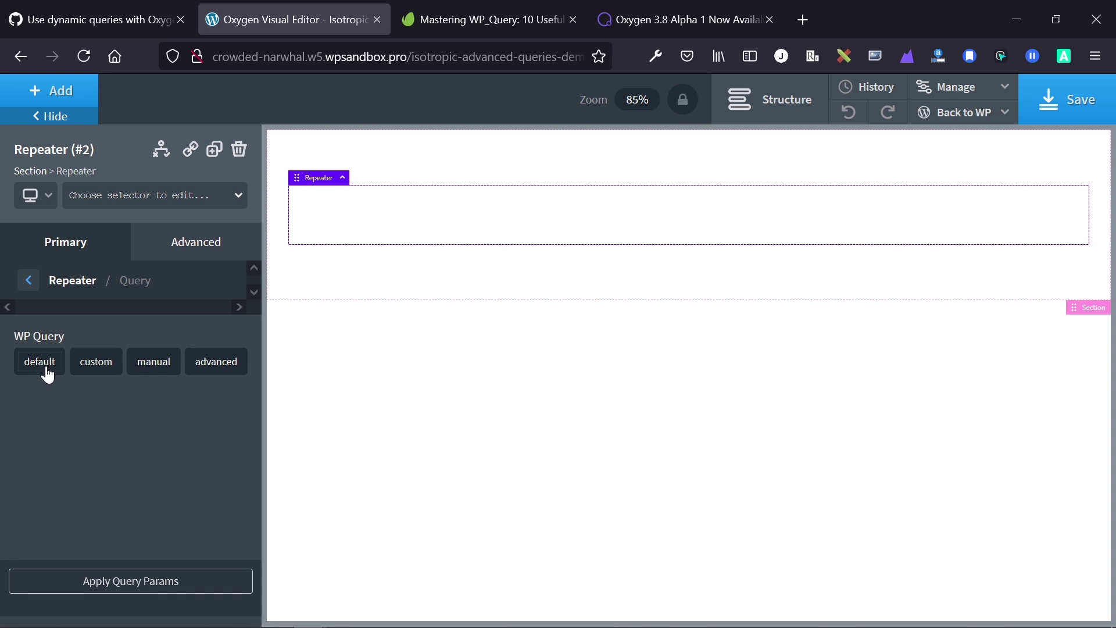
click(102, 371)
click(131, 433)
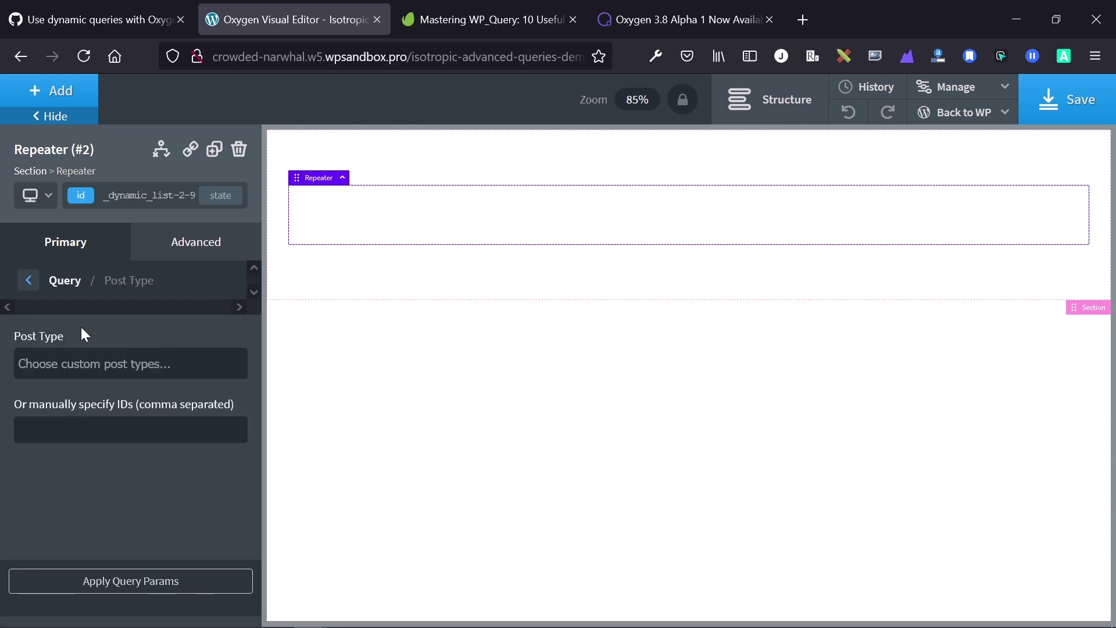
click(30, 284)
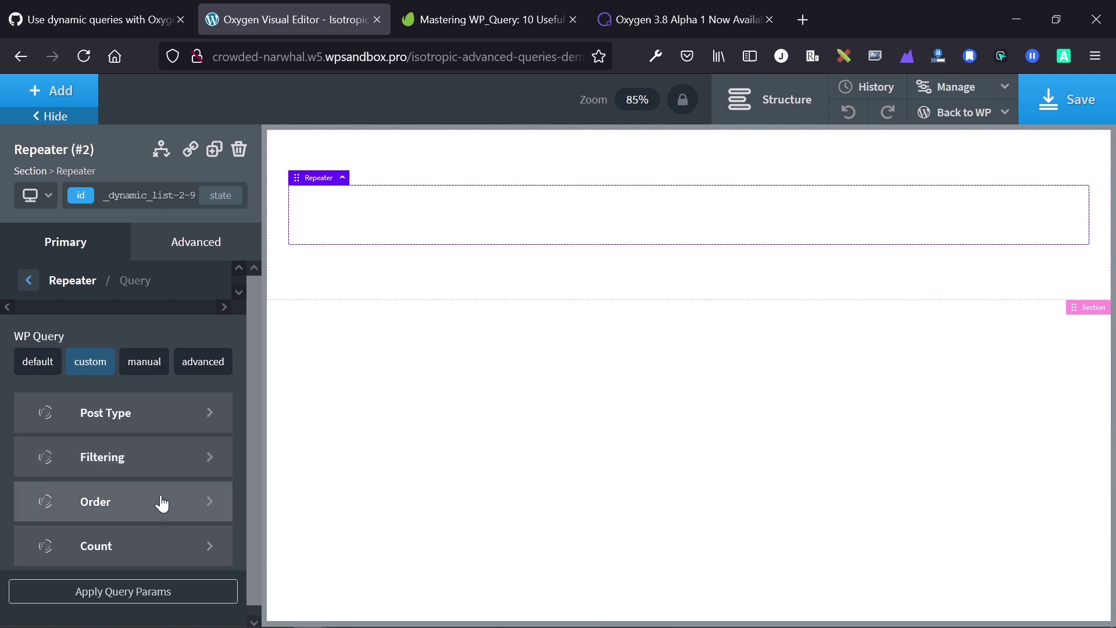
scroll(140, 417, down, 1)
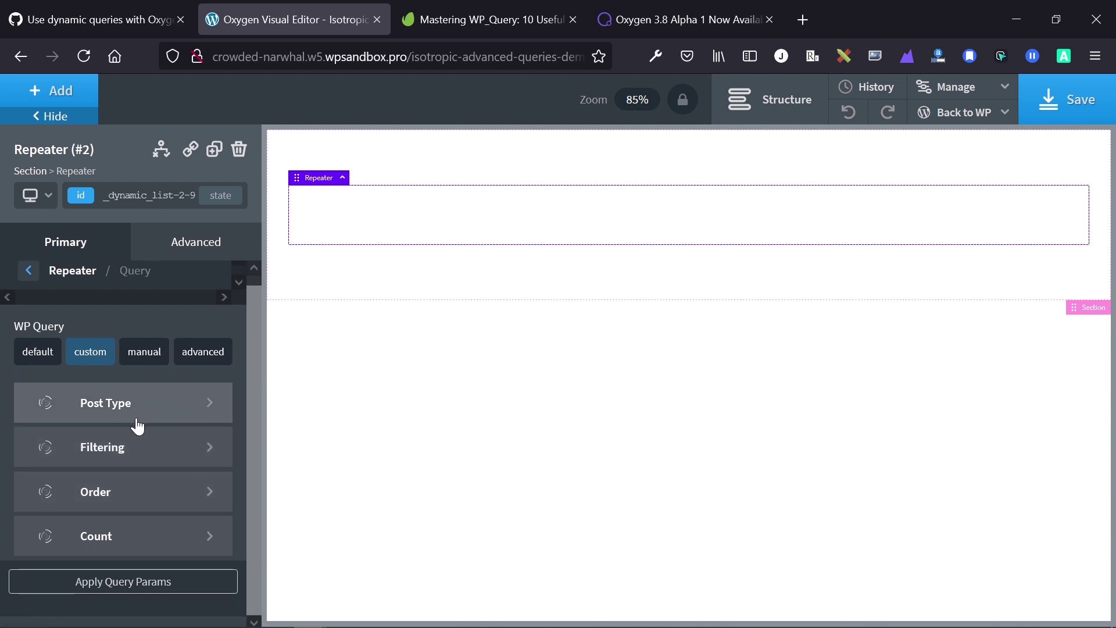
click(137, 426)
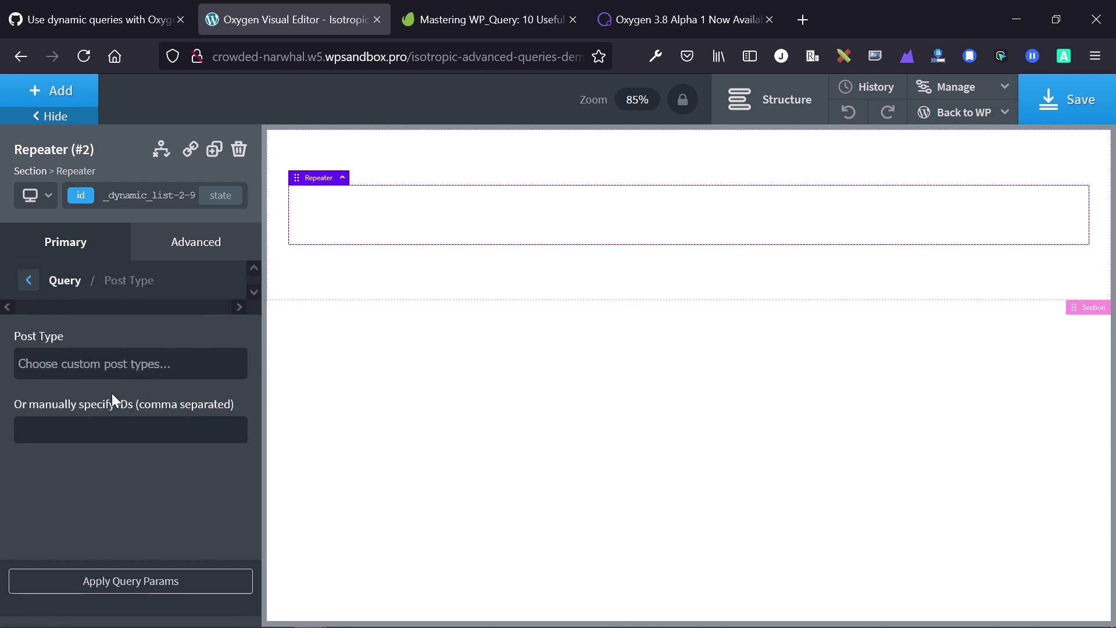
click(26, 281)
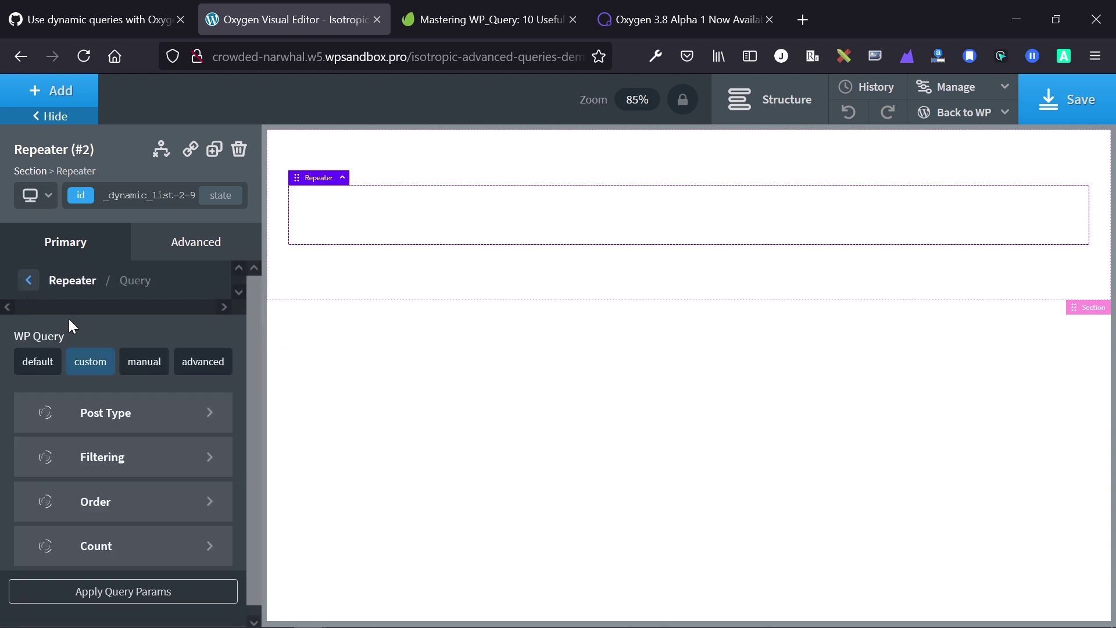
Step: Look over manual mode's query parameters, then set the WP Query mode to advanced
click(132, 371)
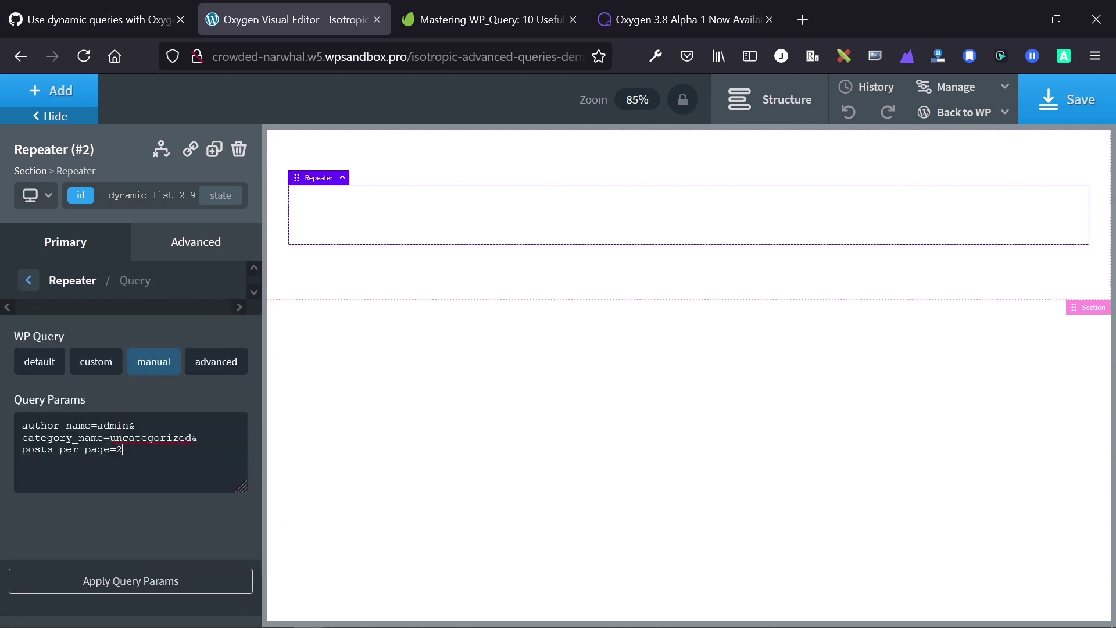
key(ctrl+a)
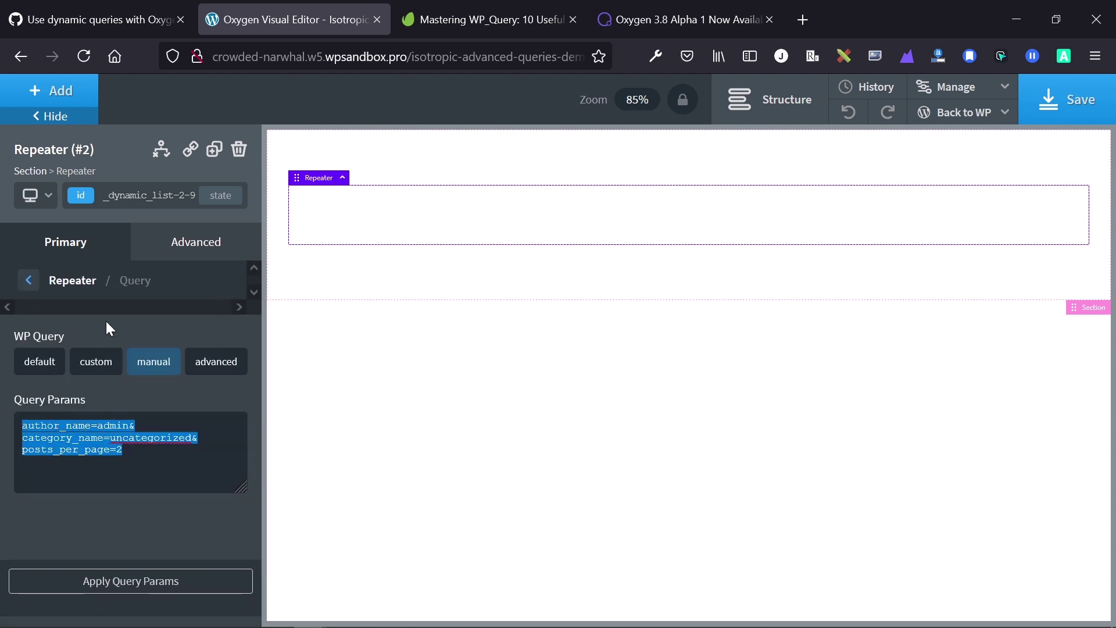
click(107, 321)
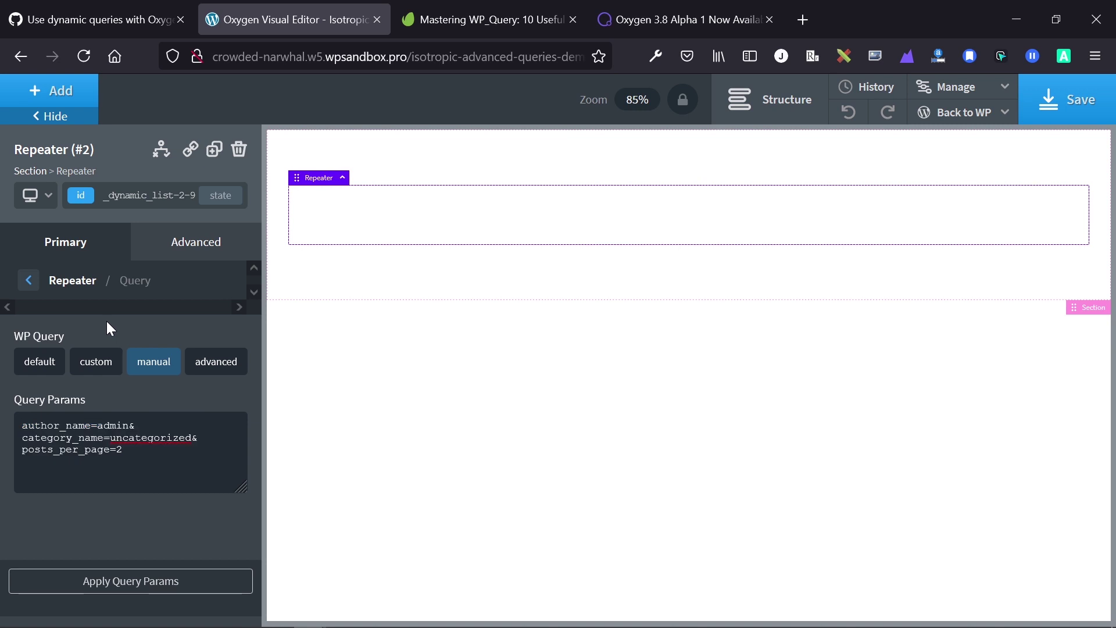
click(214, 375)
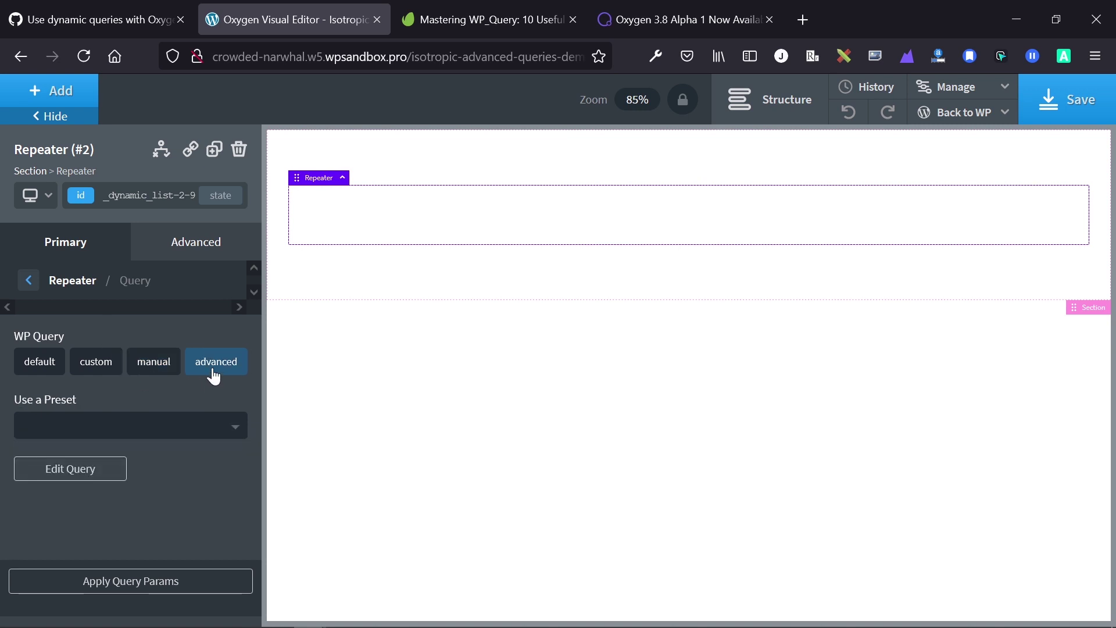
Step: Review the Use a Preset list of advanced query presets, then switch to the gist's comments
click(178, 434)
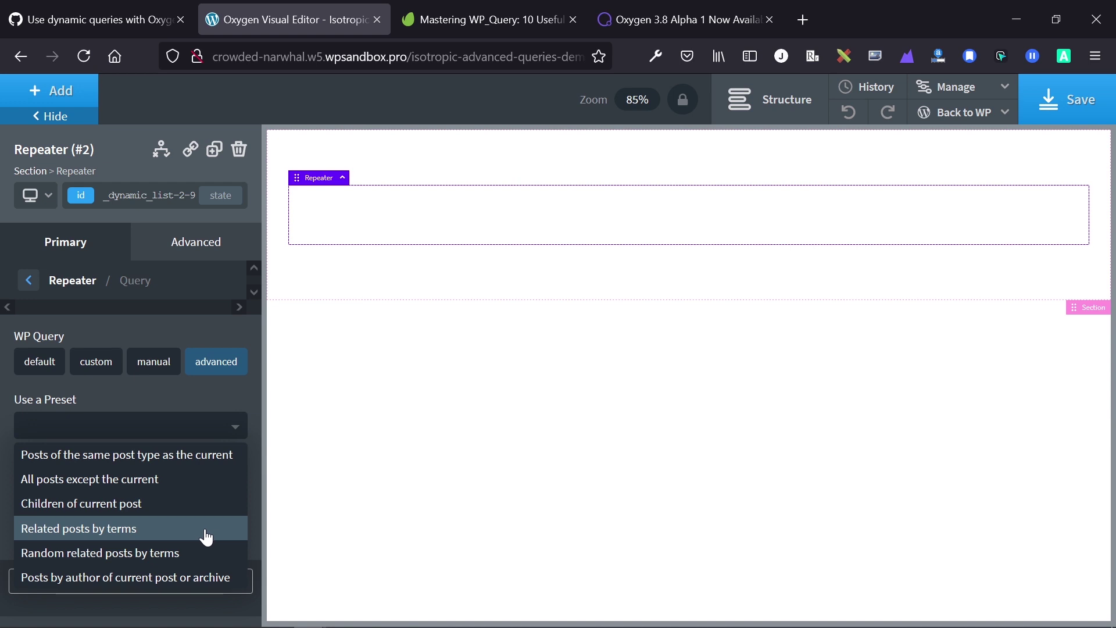
click(124, 21)
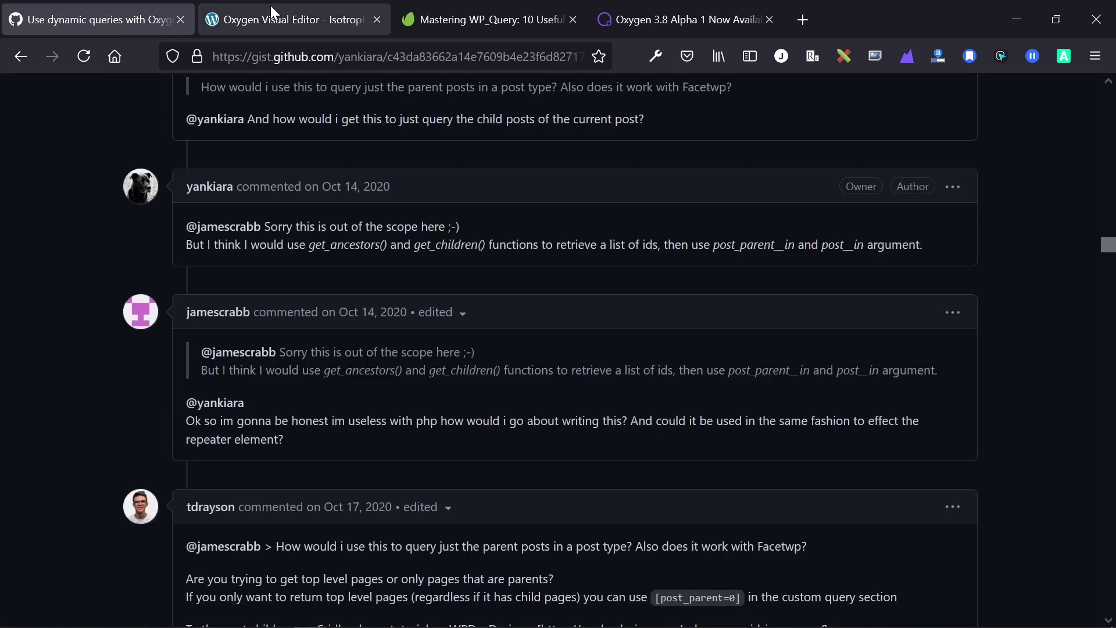
Step: Glance back at Oxygen, then return to the gist and scroll its comments on parent/child post queries
click(300, 9)
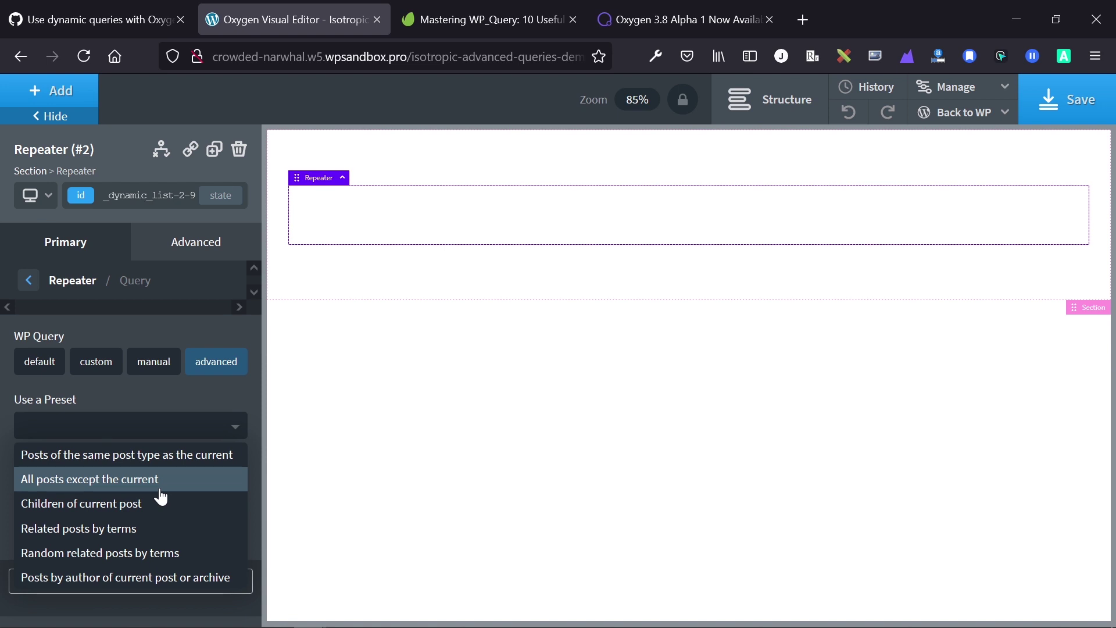
click(111, 8)
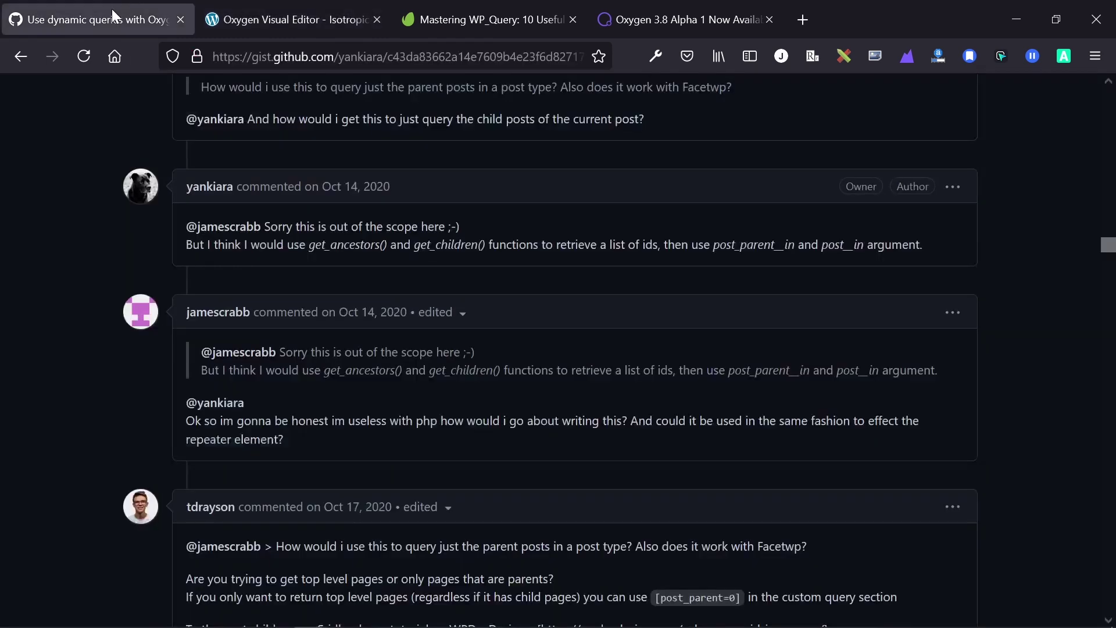
scroll(316, 326, down, 15)
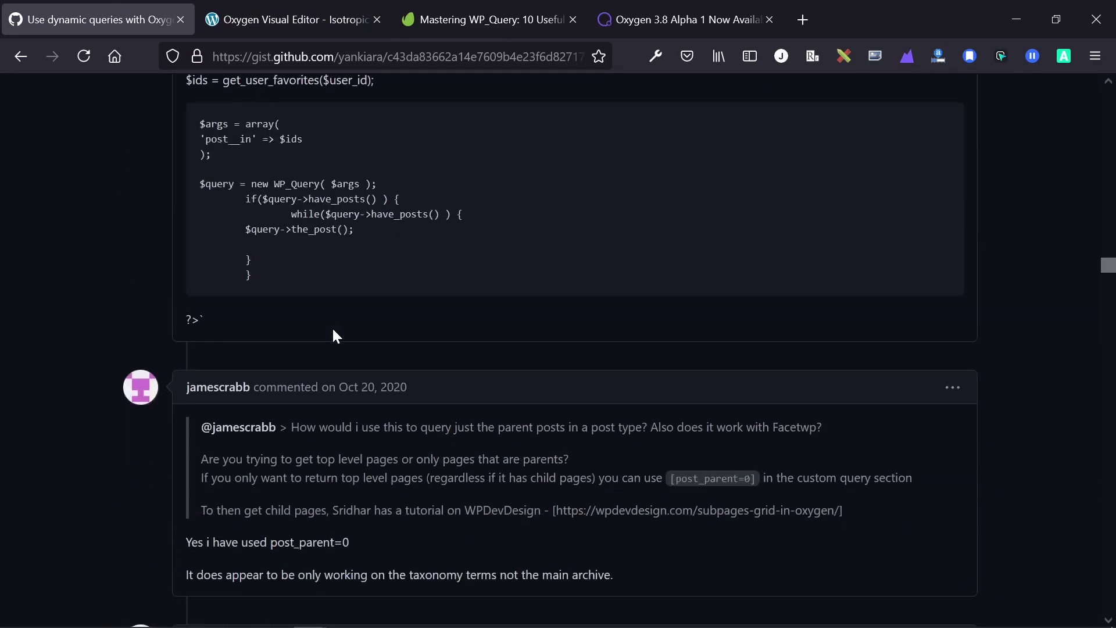
scroll(227, 326, up, 15)
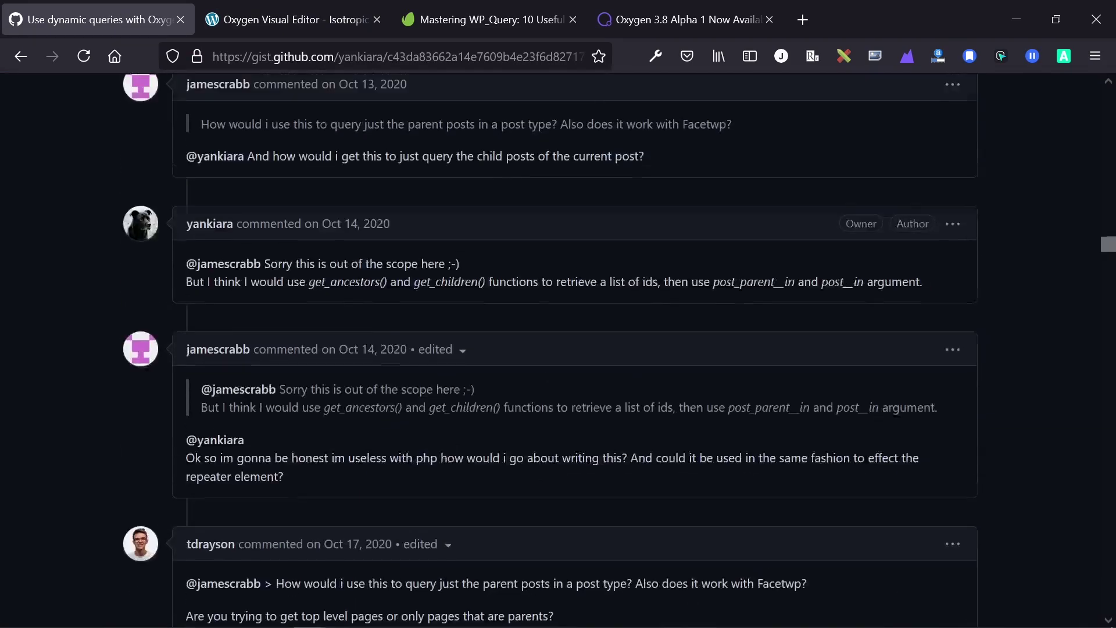
Step: Check the Mastering WP_Query product price BETWEEN 100 and 200 numeric meta_query example, then return to Oxygen
click(499, 17)
scroll(281, 313, down, 15)
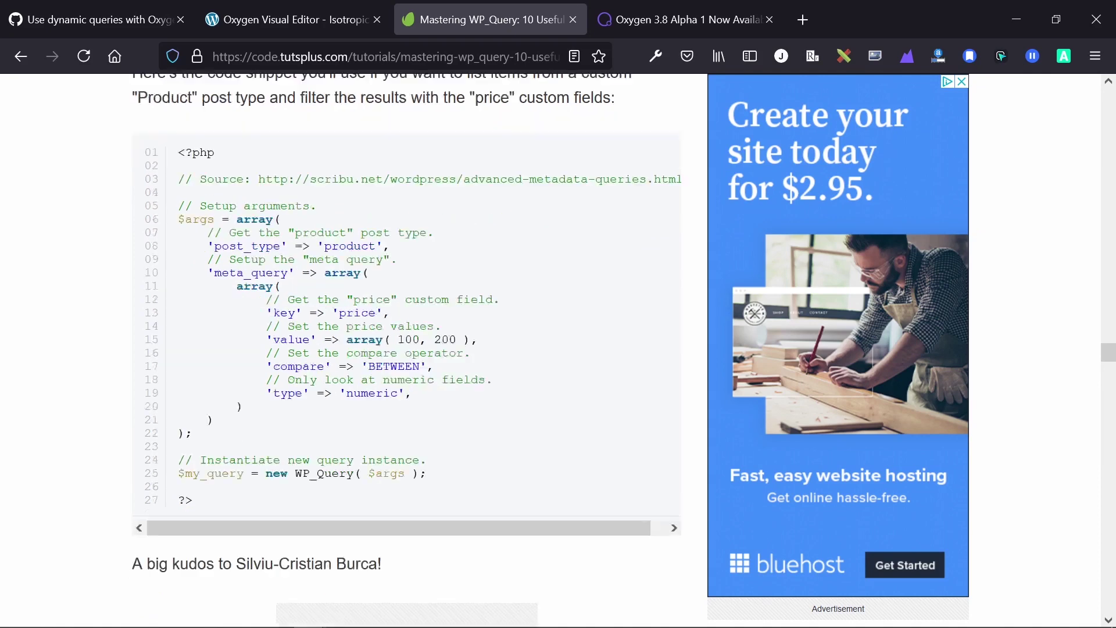
scroll(704, 191, up, 10)
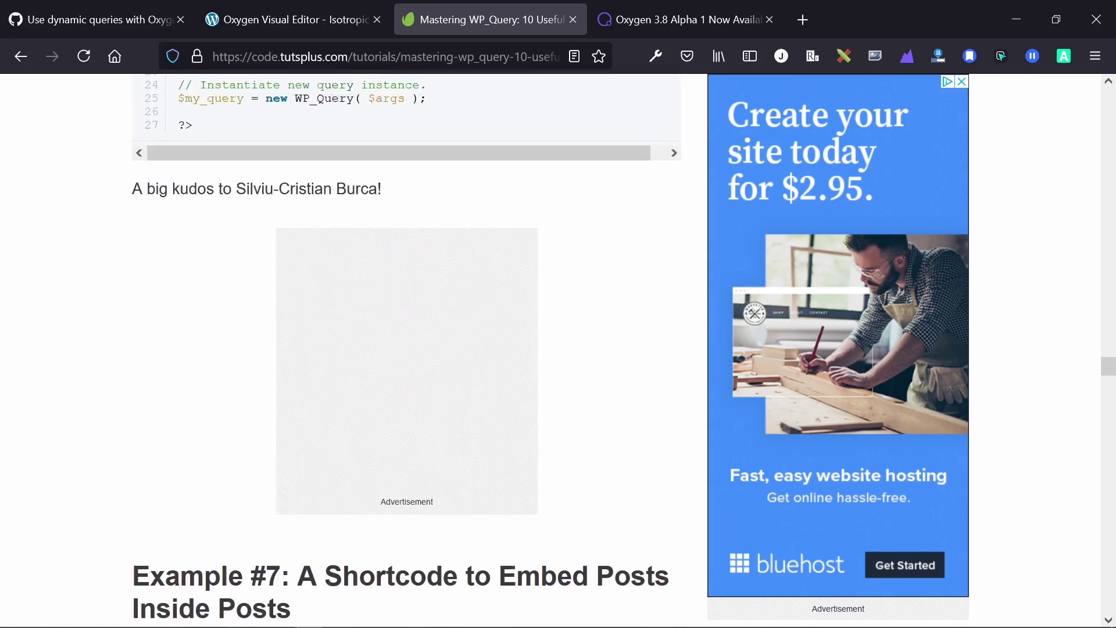
scroll(573, 210, up, 3)
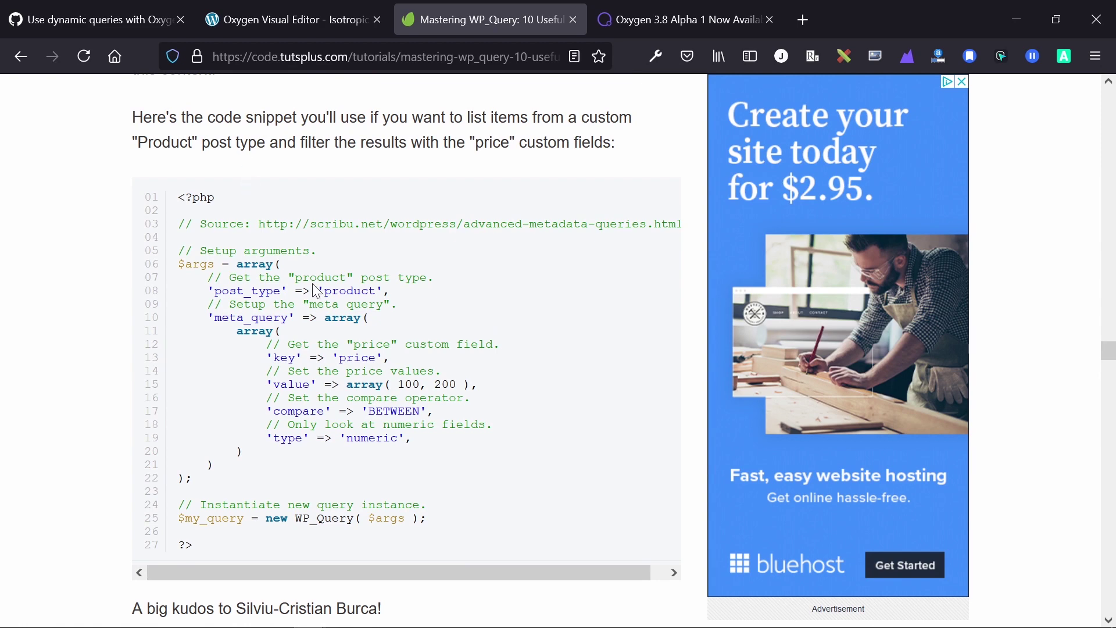
click(286, 19)
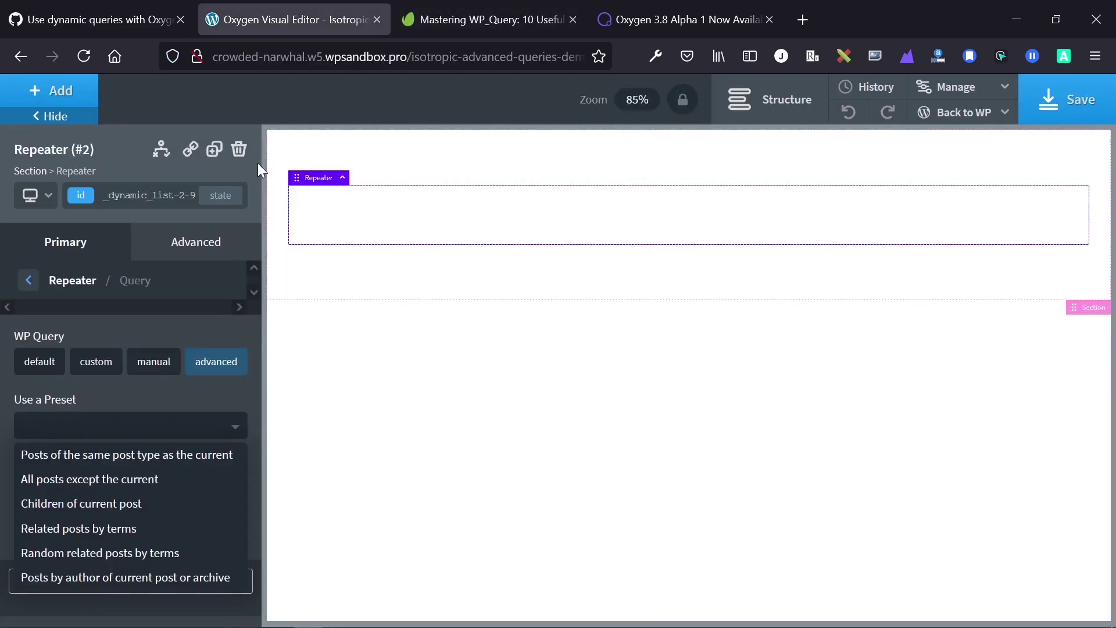
Step: Dismiss the preset list without choosing one and open the empty Advanced Query dialog via Edit Query
click(154, 397)
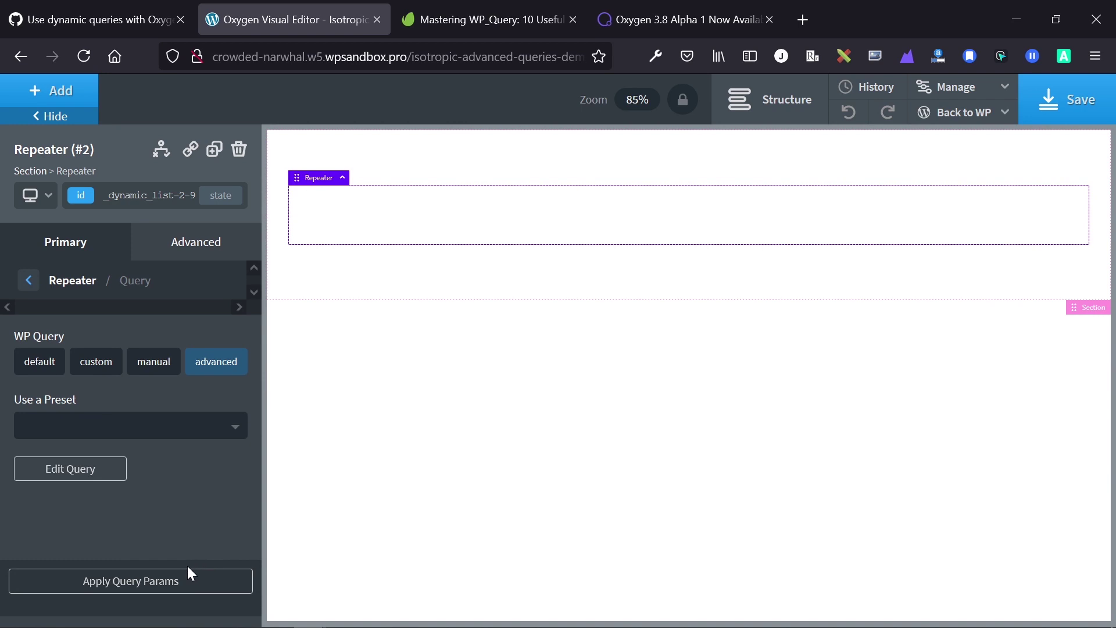
click(85, 474)
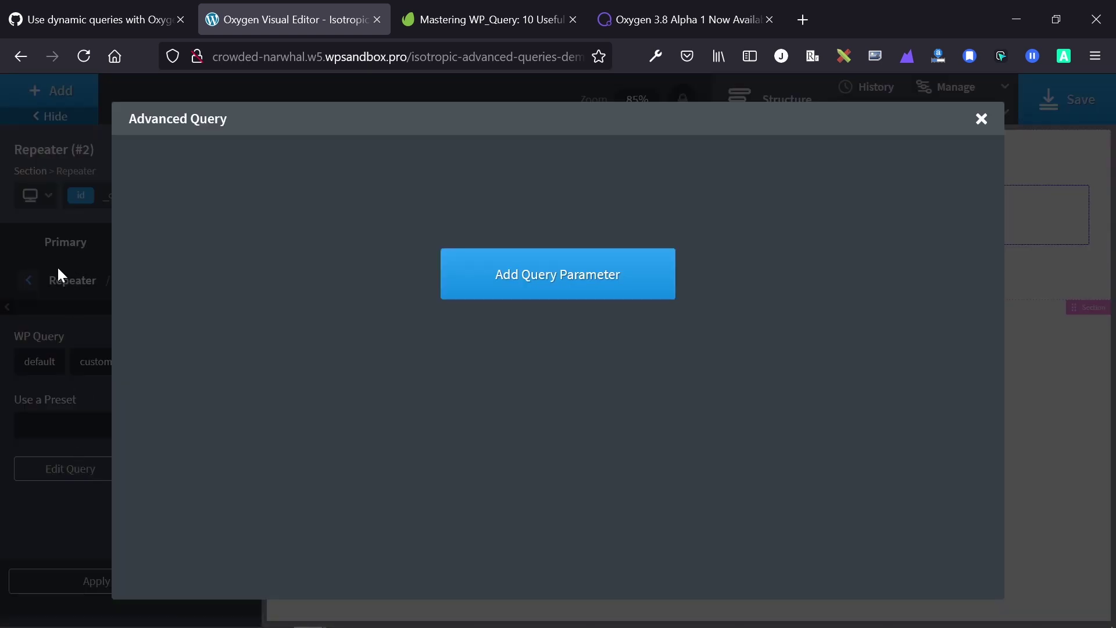
Step: Add a new query parameter row and pick post_type from the long parameter list
click(515, 284)
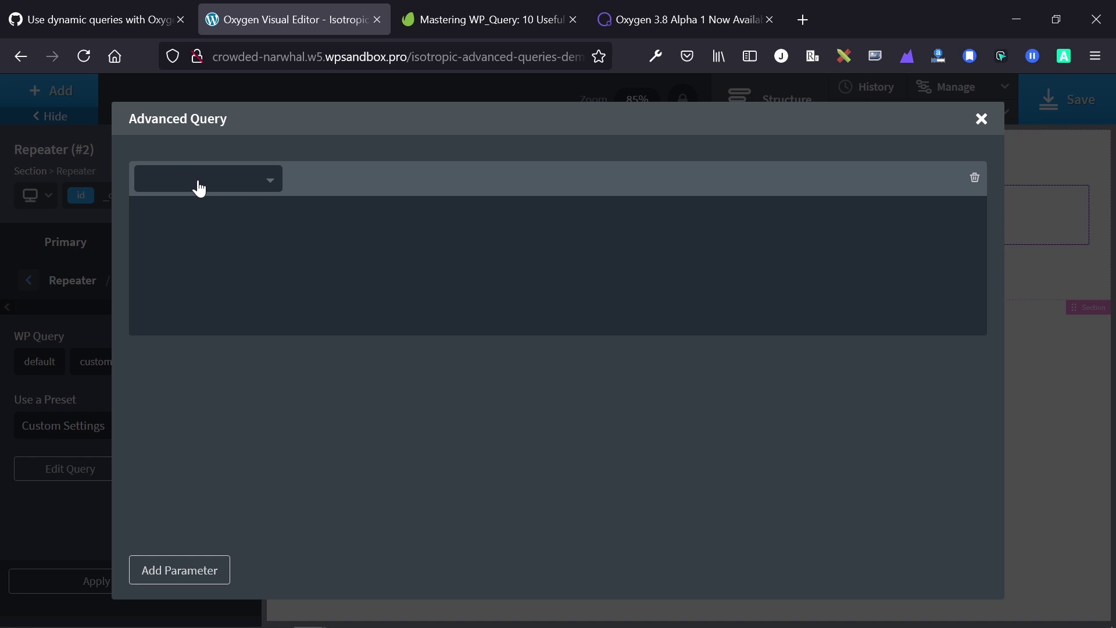
click(222, 185)
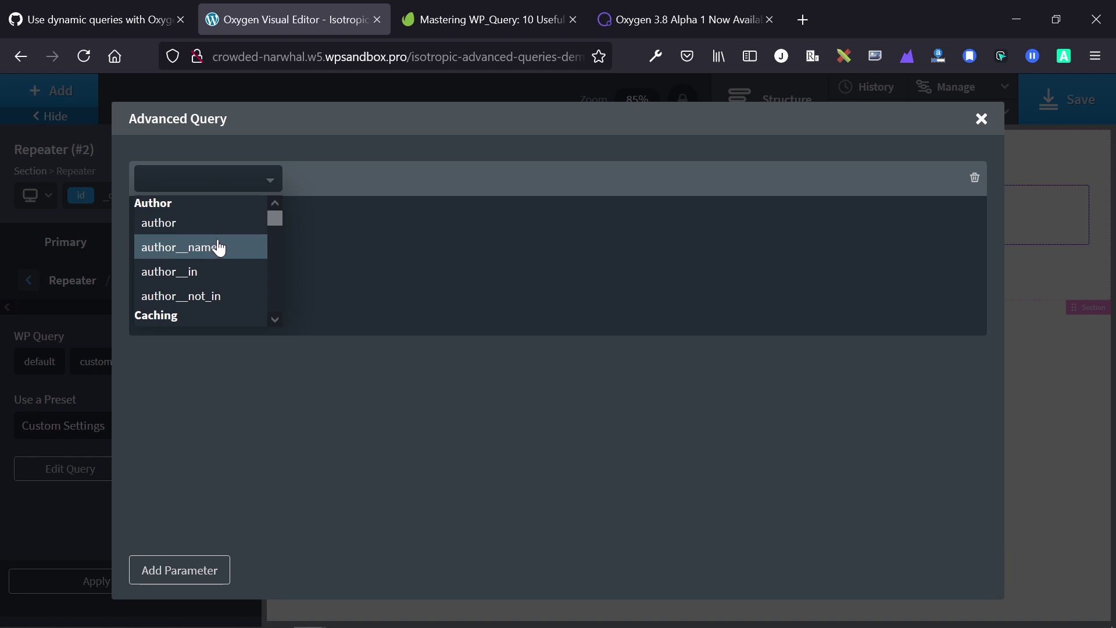
scroll(227, 285, down, 2)
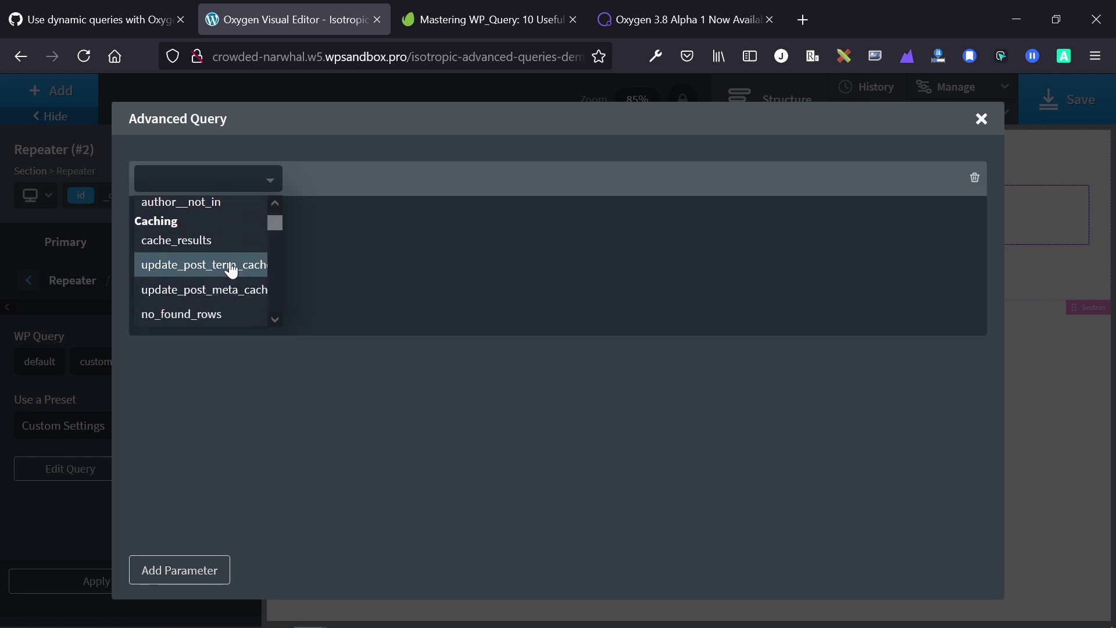
scroll(231, 270, down, 4)
scroll(231, 271, up, 2)
scroll(232, 270, down, 2)
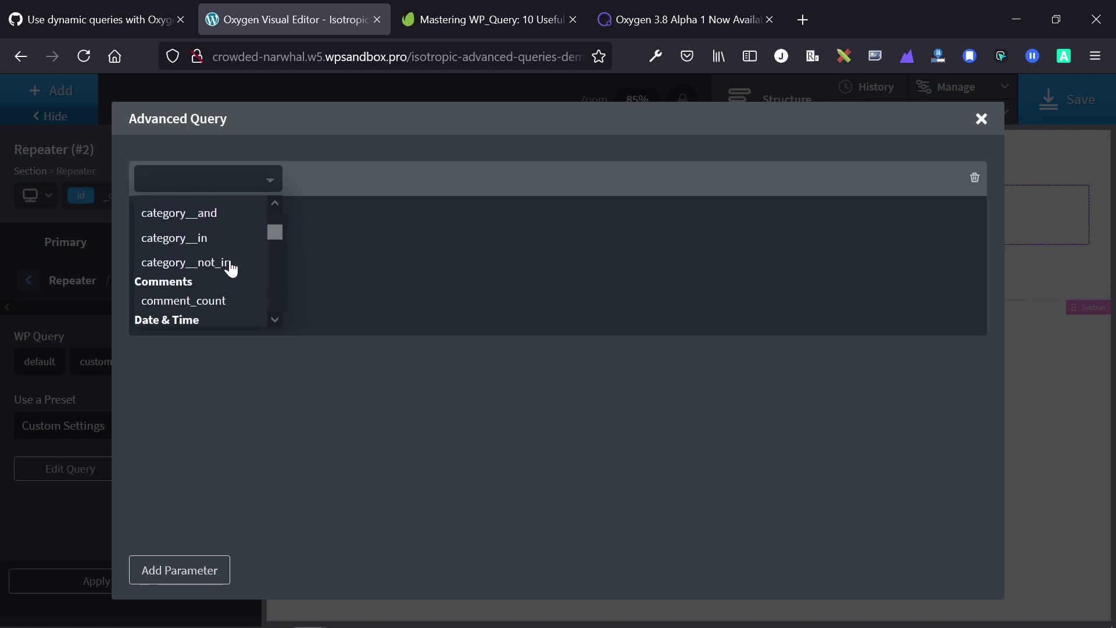
scroll(231, 268, down, 2)
scroll(232, 247, down, 5)
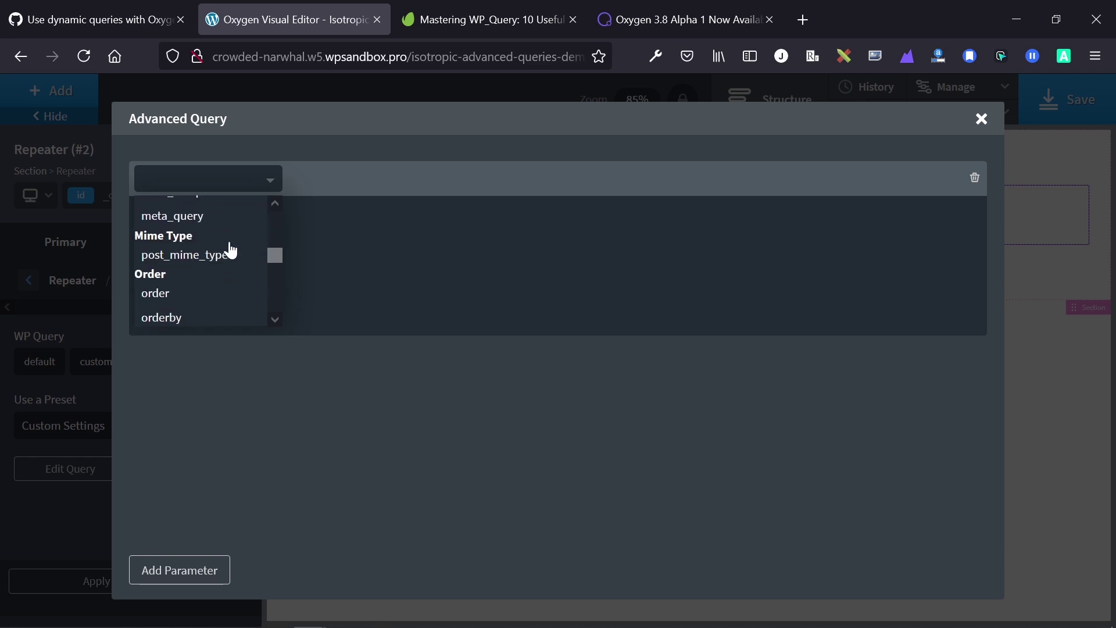
scroll(232, 251, up, 2)
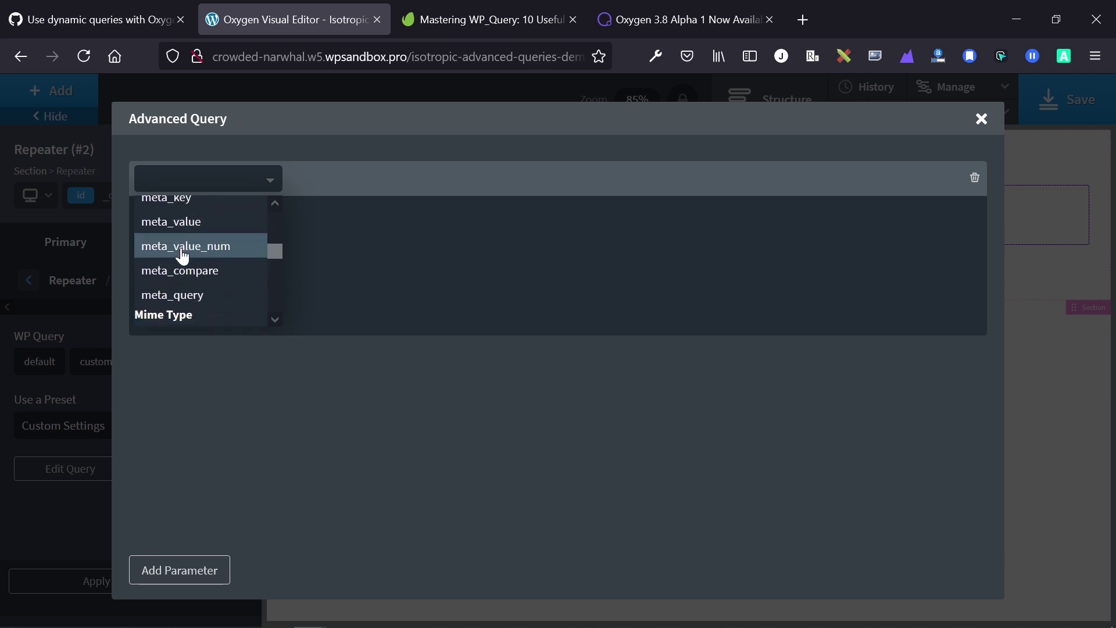
scroll(220, 265, down, 2)
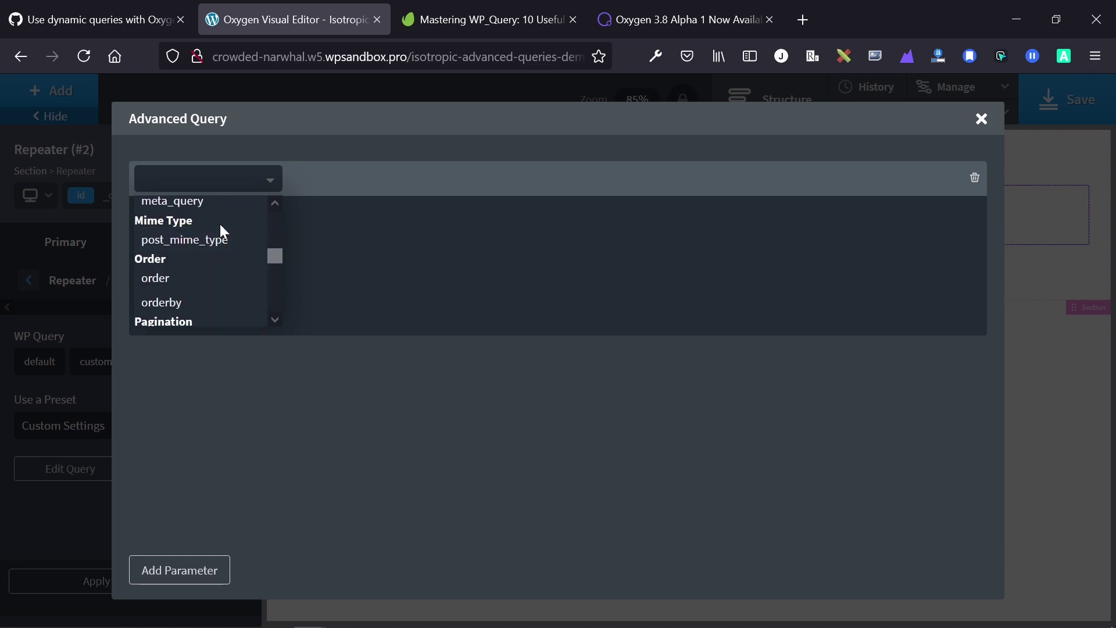
scroll(221, 287, down, 2)
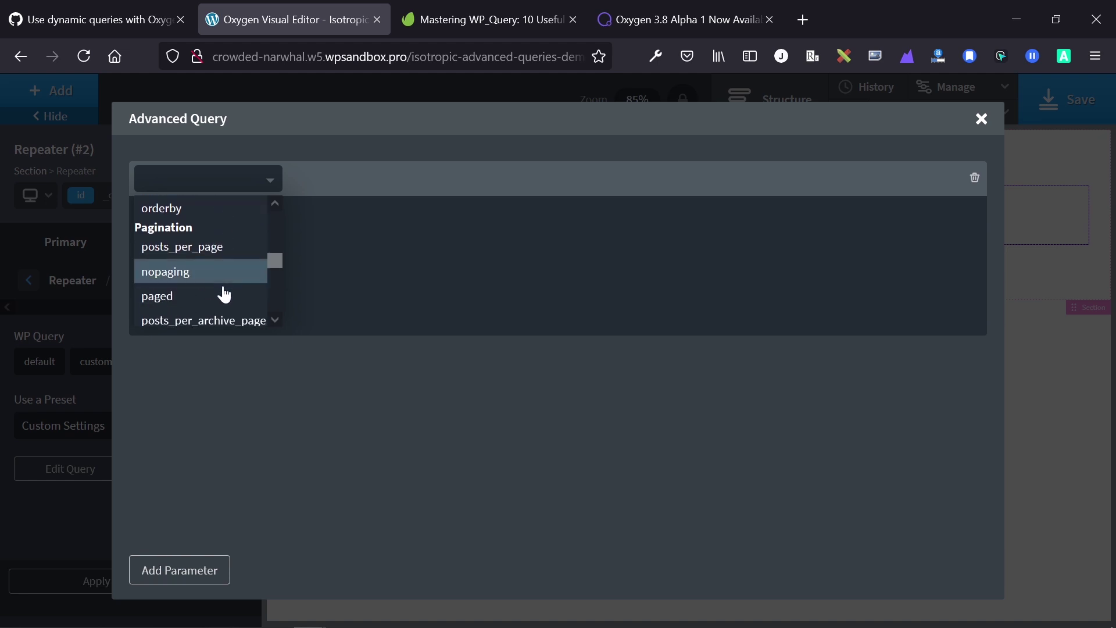
scroll(224, 288, down, 3)
scroll(224, 289, down, 1)
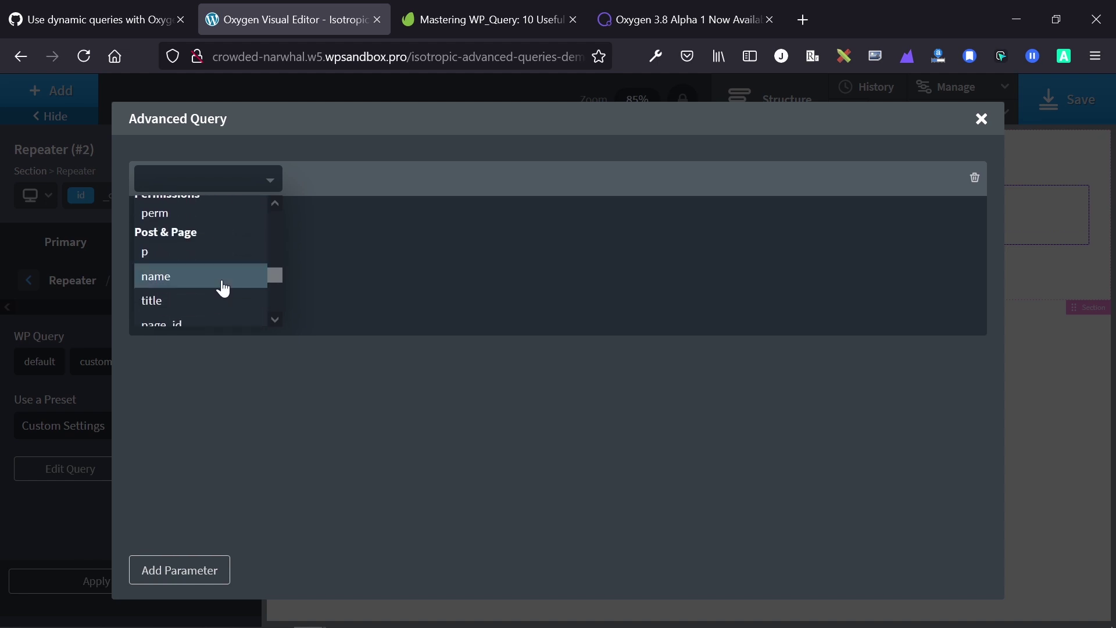
scroll(224, 288, down, 5)
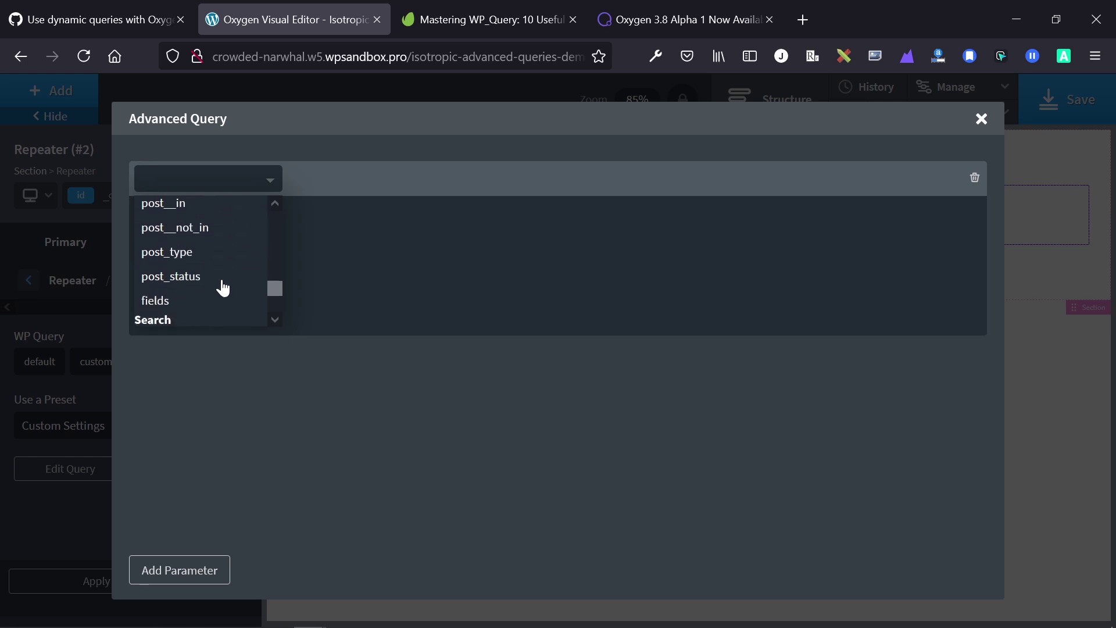
scroll(224, 288, down, 4)
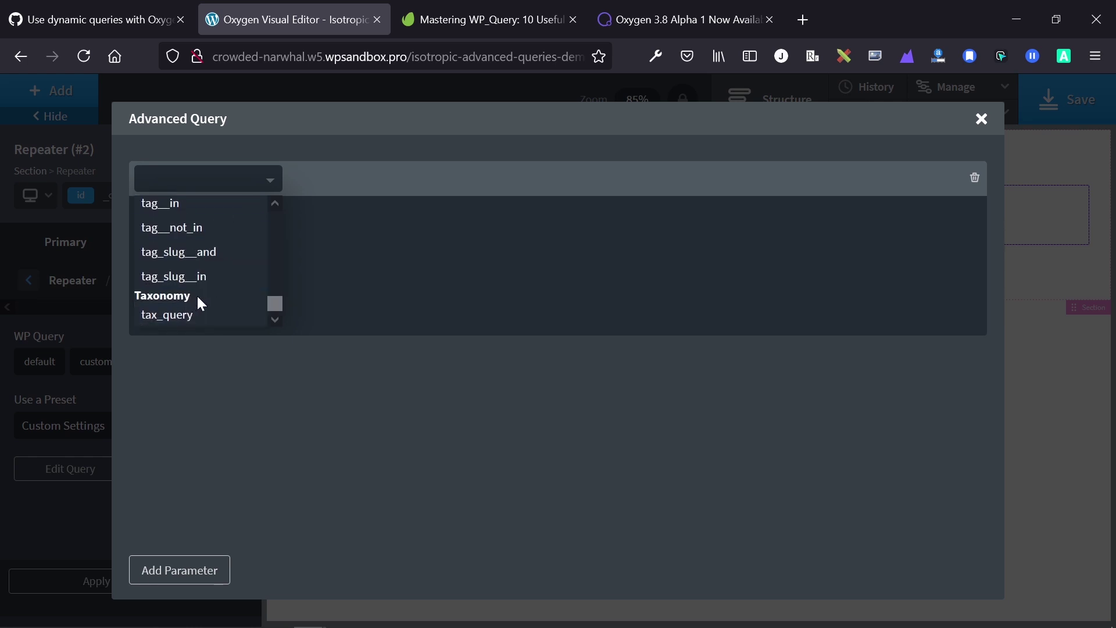
scroll(229, 303, up, 10)
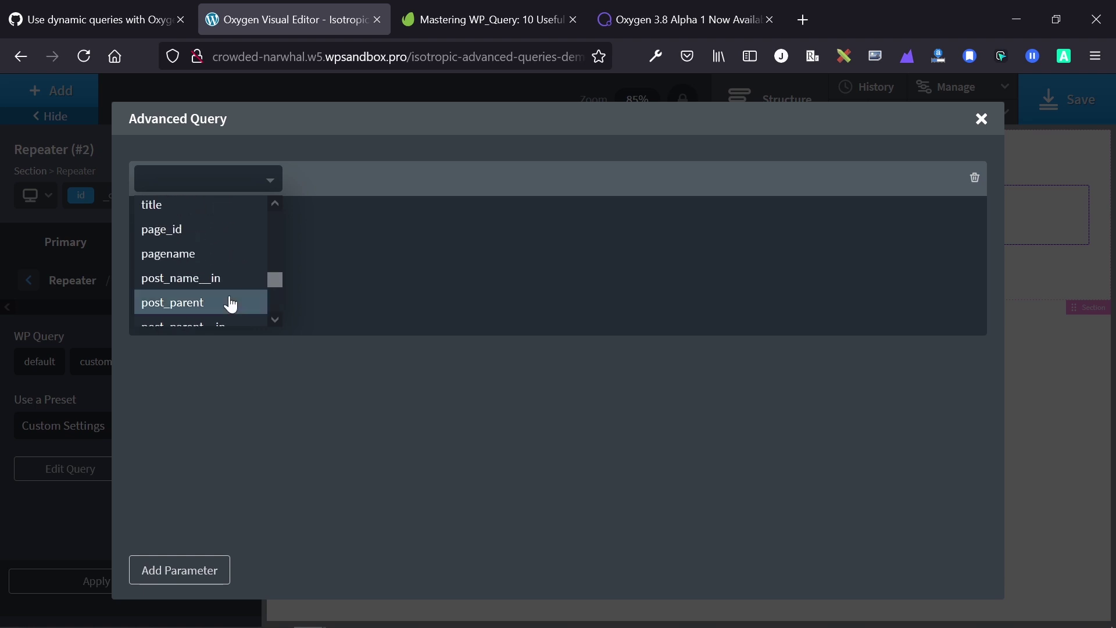
scroll(221, 299, up, 2)
scroll(208, 293, up, 6)
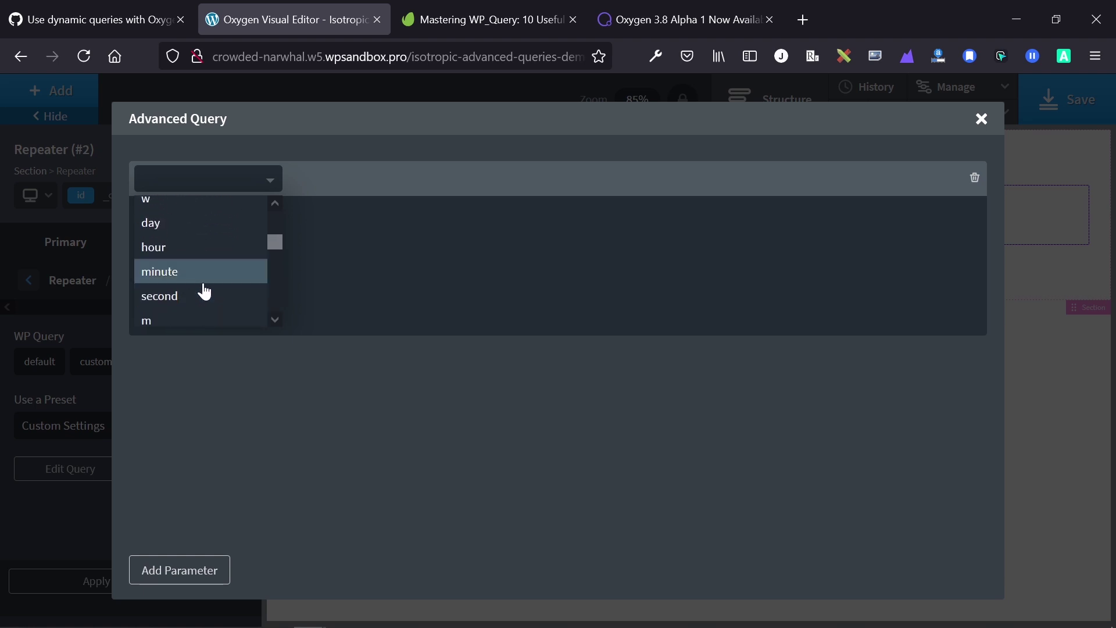
scroll(208, 291, down, 10)
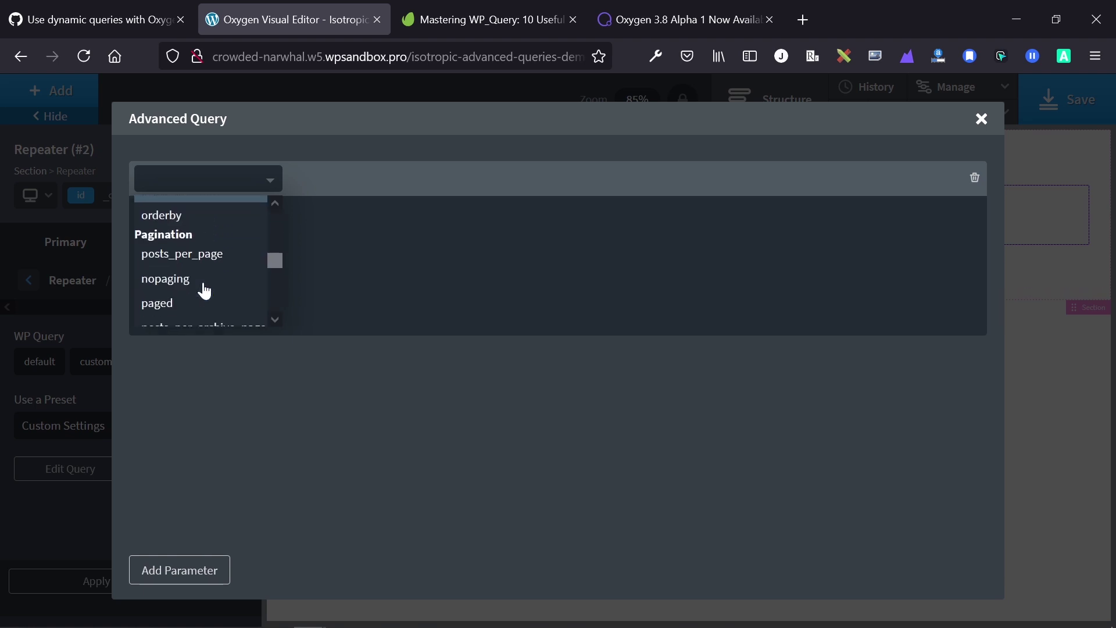
scroll(204, 284, down, 3)
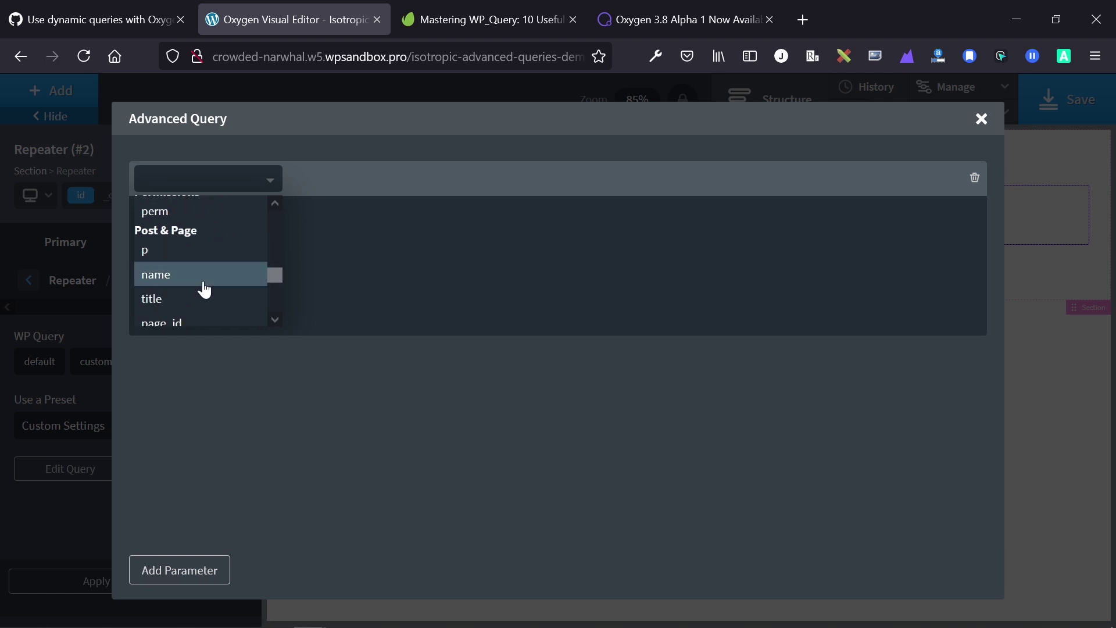
scroll(205, 289, down, 3)
scroll(220, 273, down, 3)
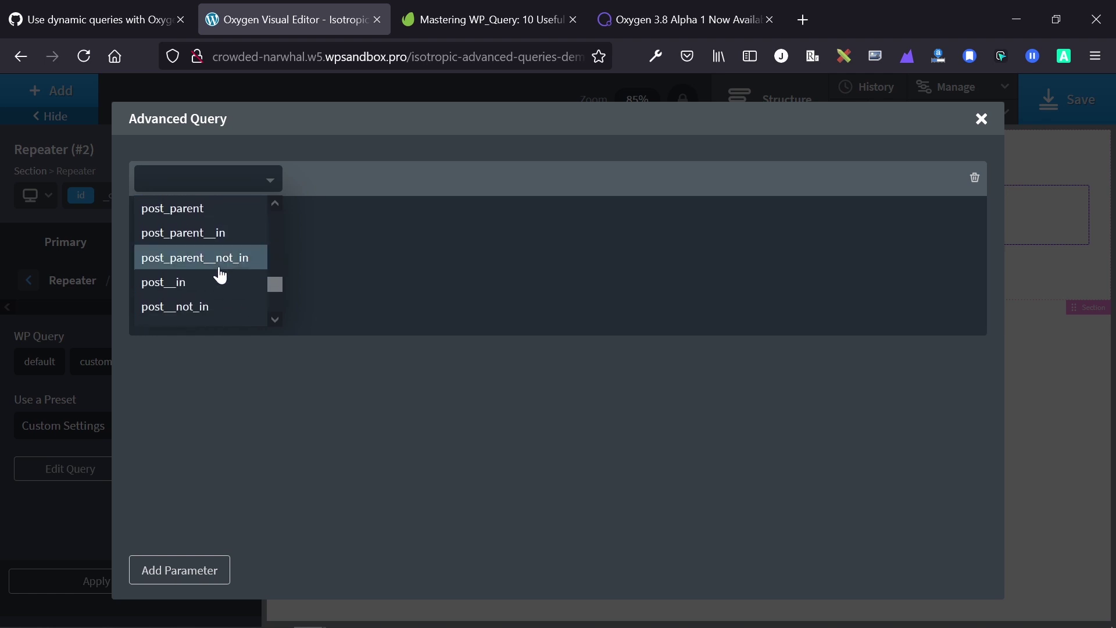
scroll(212, 309, down, 2)
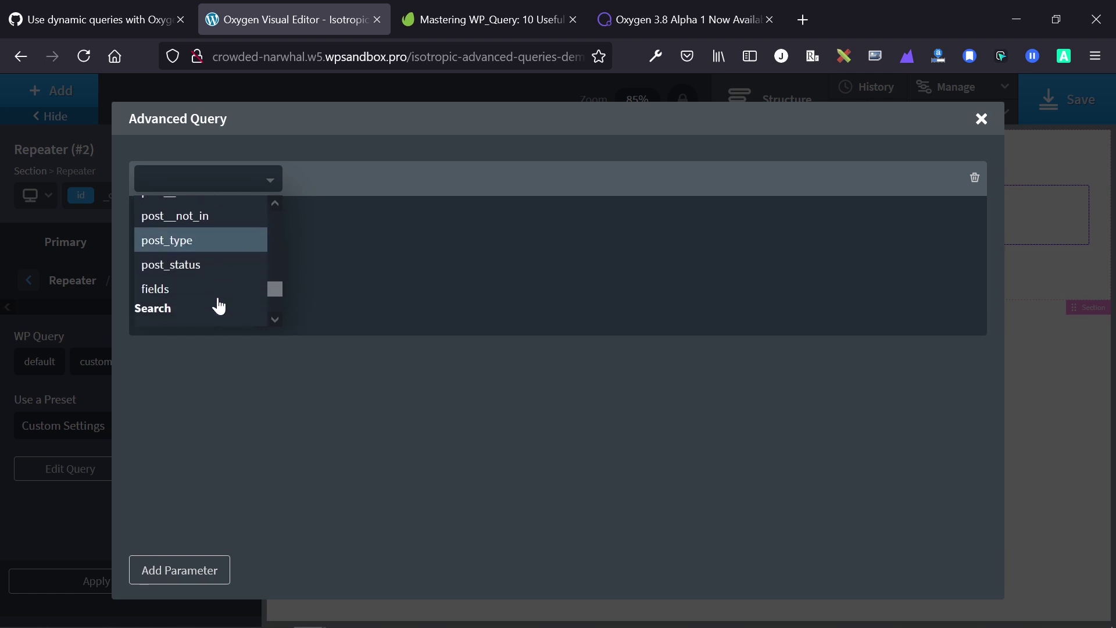
click(213, 248)
Step: Enter 'page' as the post_type value and bring up its Insert Dynamic Data choices
click(332, 180)
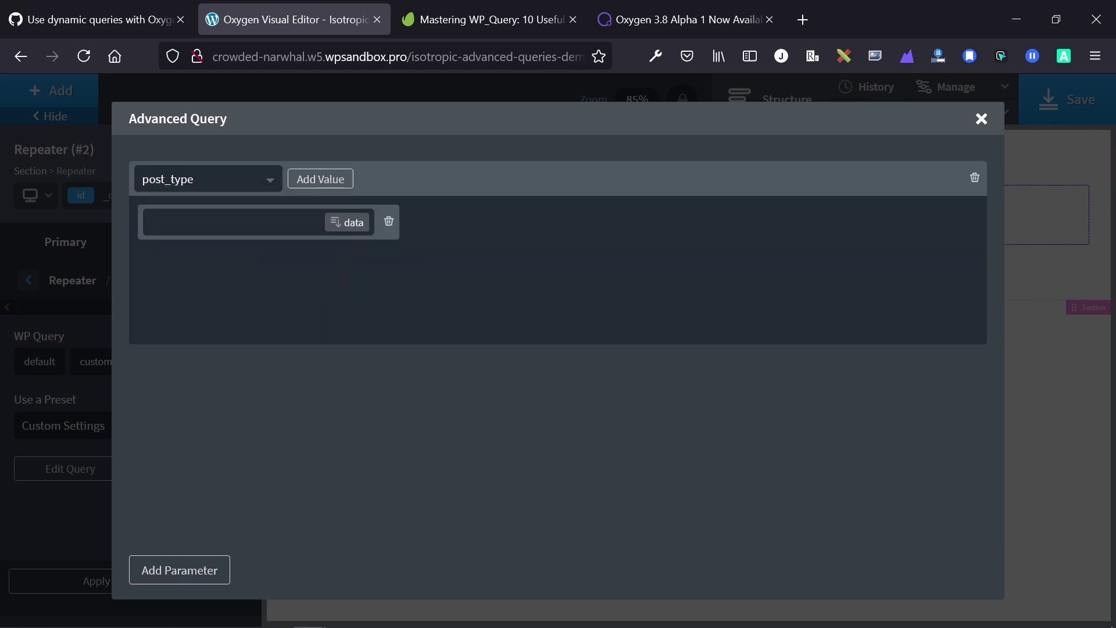
text(post)
key(BackSpace)
key(BackSpace)
key(BackSpace)
key(BackSpace)
text(page)
key(BackSpace)
key(BackSpace)
key(BackSpace)
key(BackSpace)
text(page)
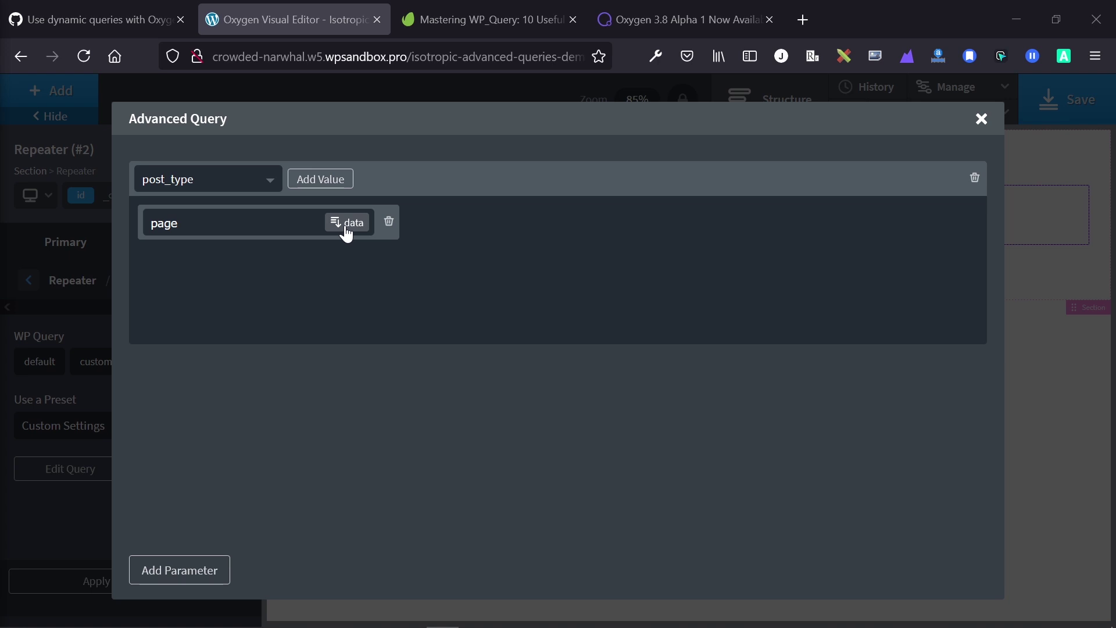
click(347, 230)
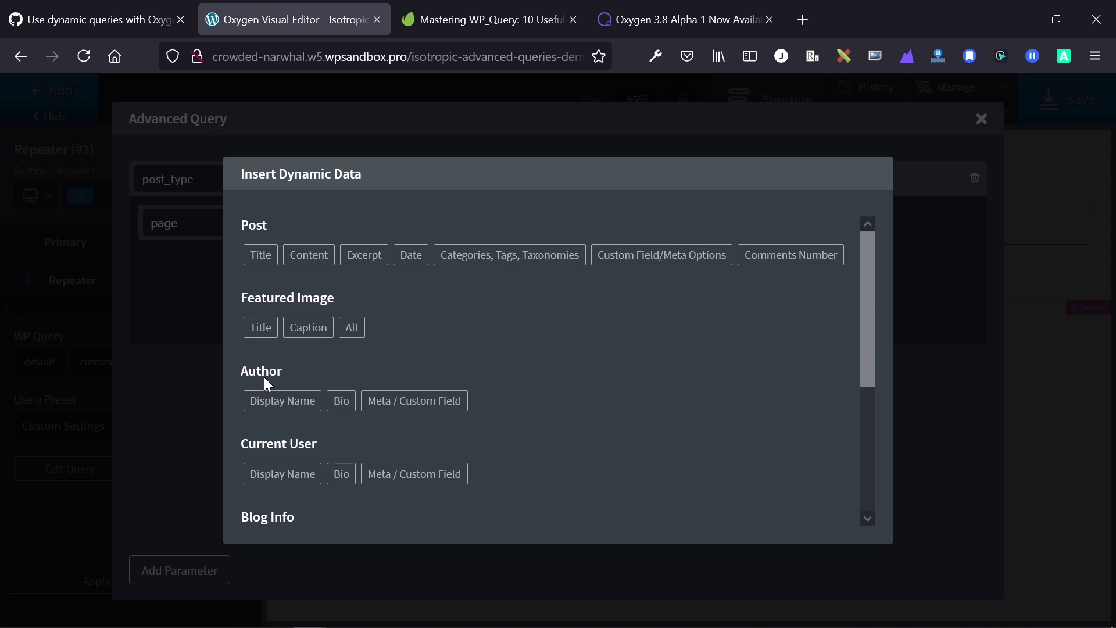
Step: Look through the dynamic data list and Custom Field/Meta Options, then close it without inserting
scroll(264, 376, down, 3)
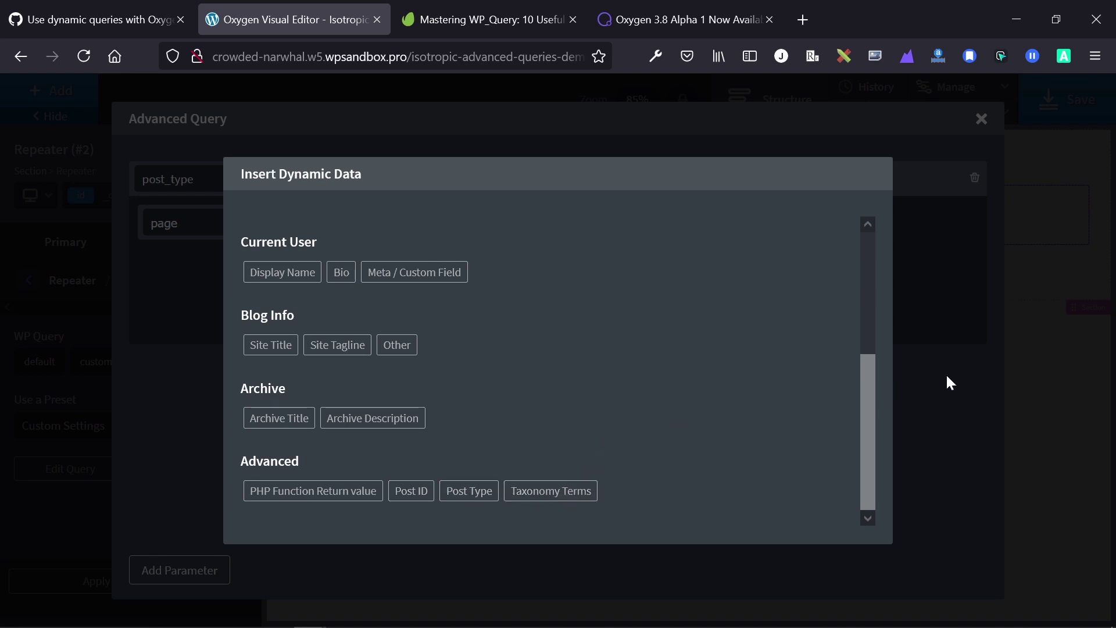
scroll(646, 364, up, 5)
scroll(494, 389, down, 5)
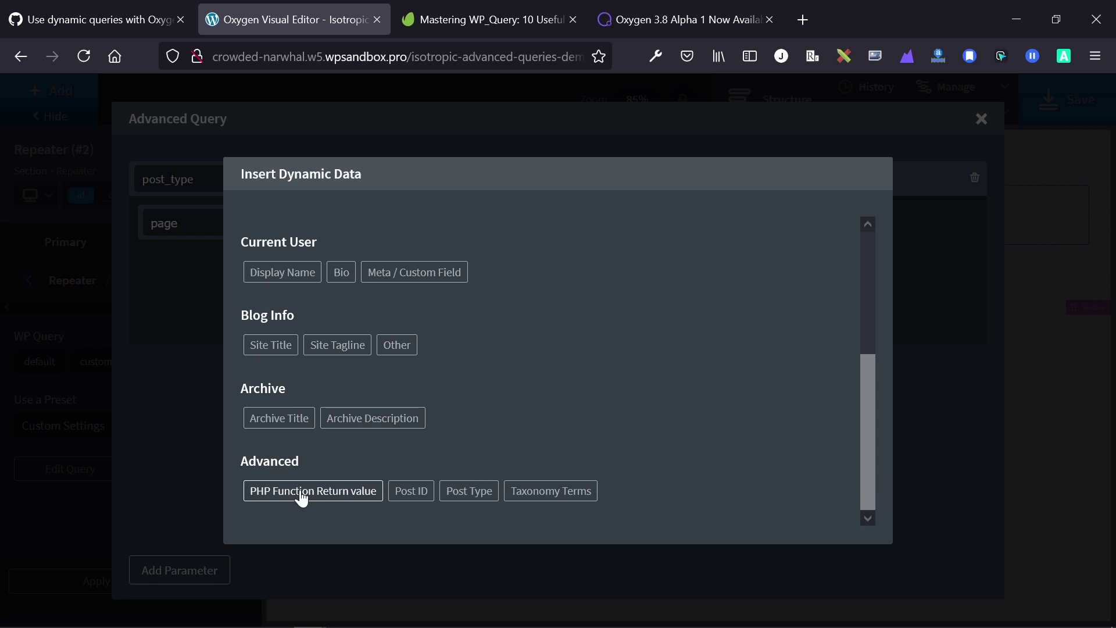
scroll(663, 388, up, 4)
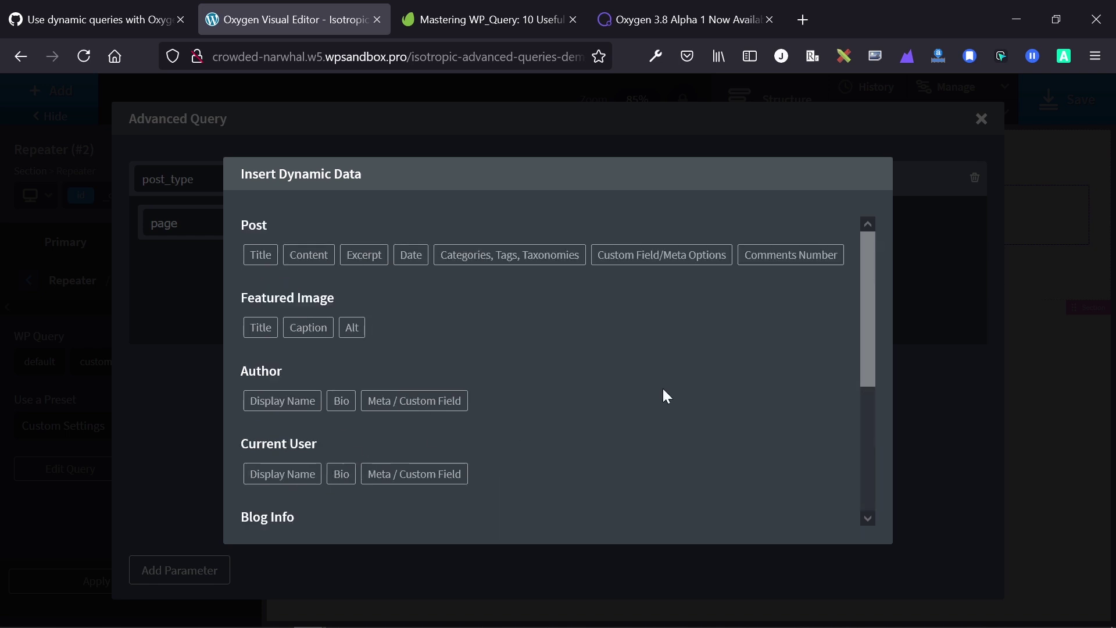
click(671, 254)
click(261, 224)
click(135, 412)
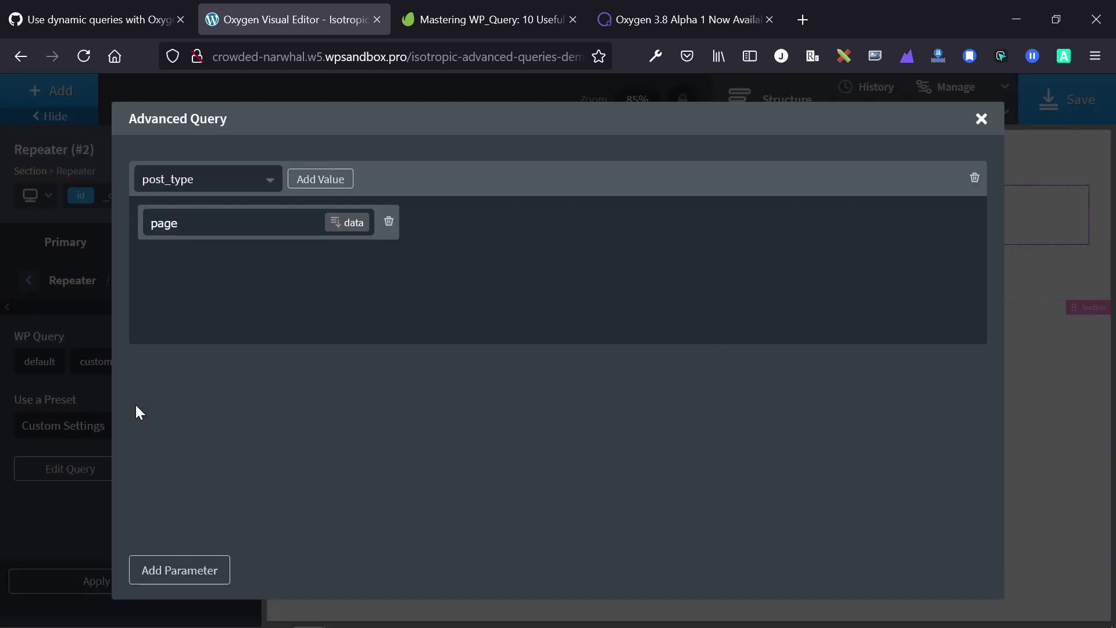
Step: Add a second query parameter set to 's' (Search) with an empty value field
click(171, 570)
click(220, 381)
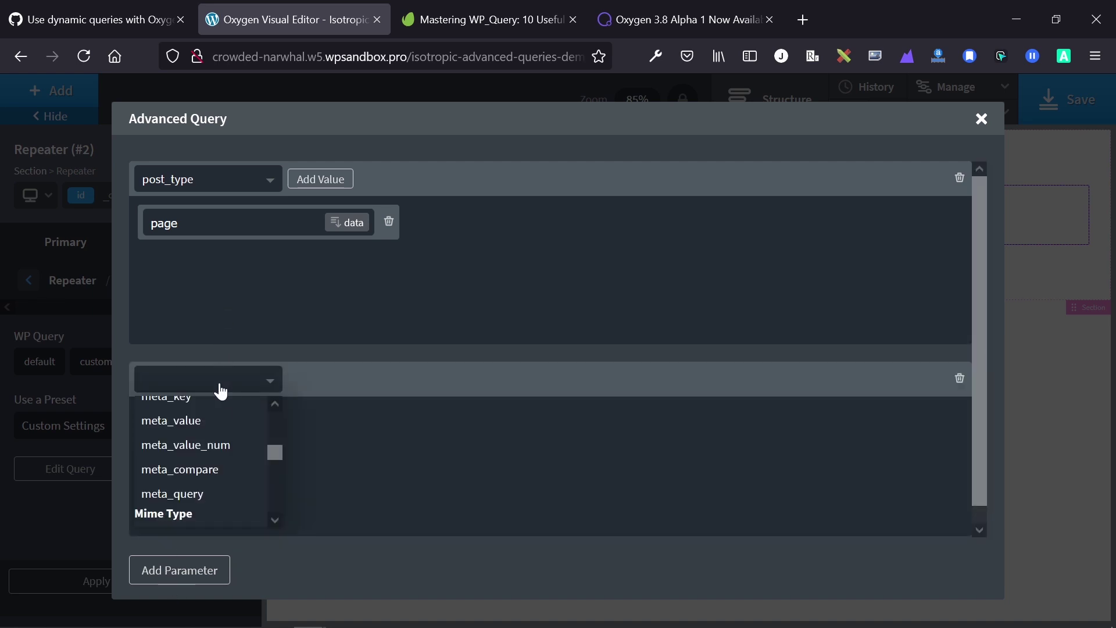
scroll(200, 465, down, 5)
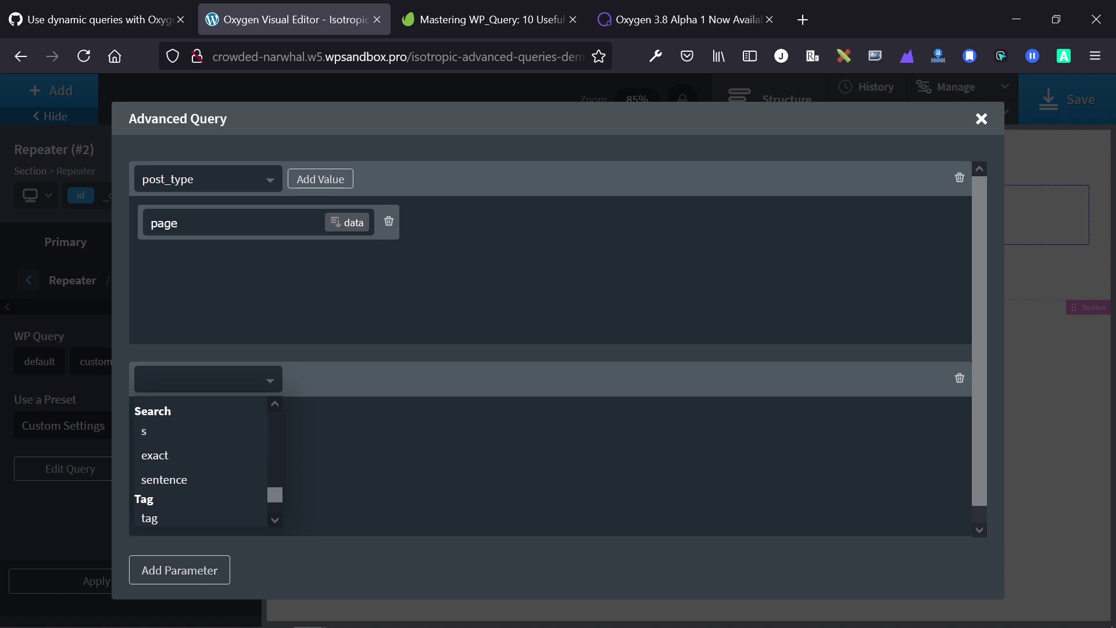
click(154, 440)
click(312, 381)
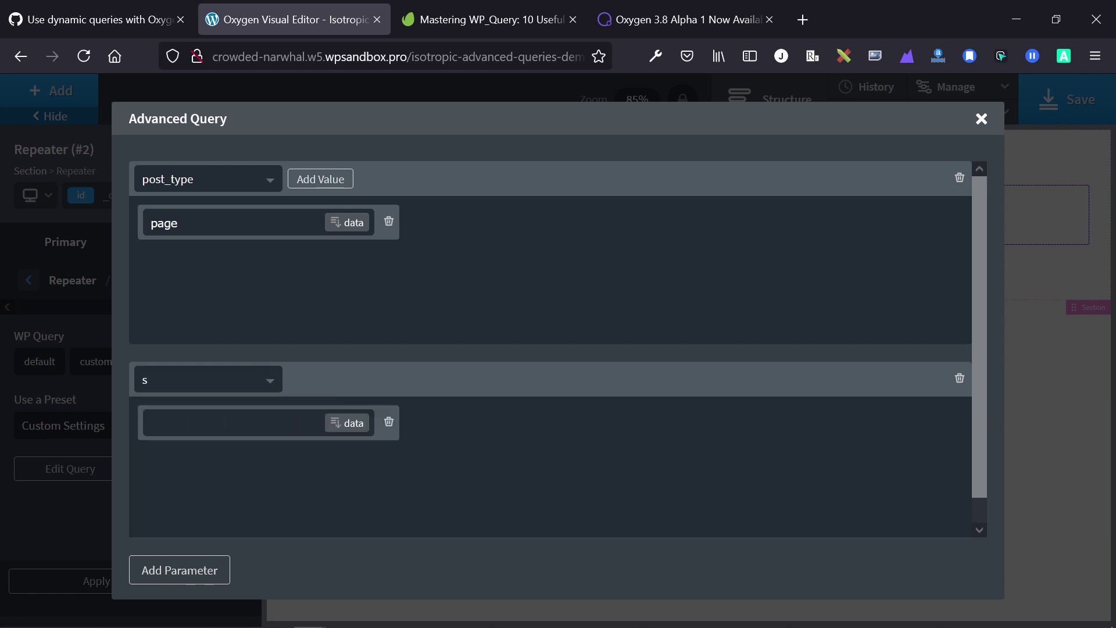
Step: Insert taxonomy terms dynamic data with taxonomy post_tag as the s parameter's value
click(347, 424)
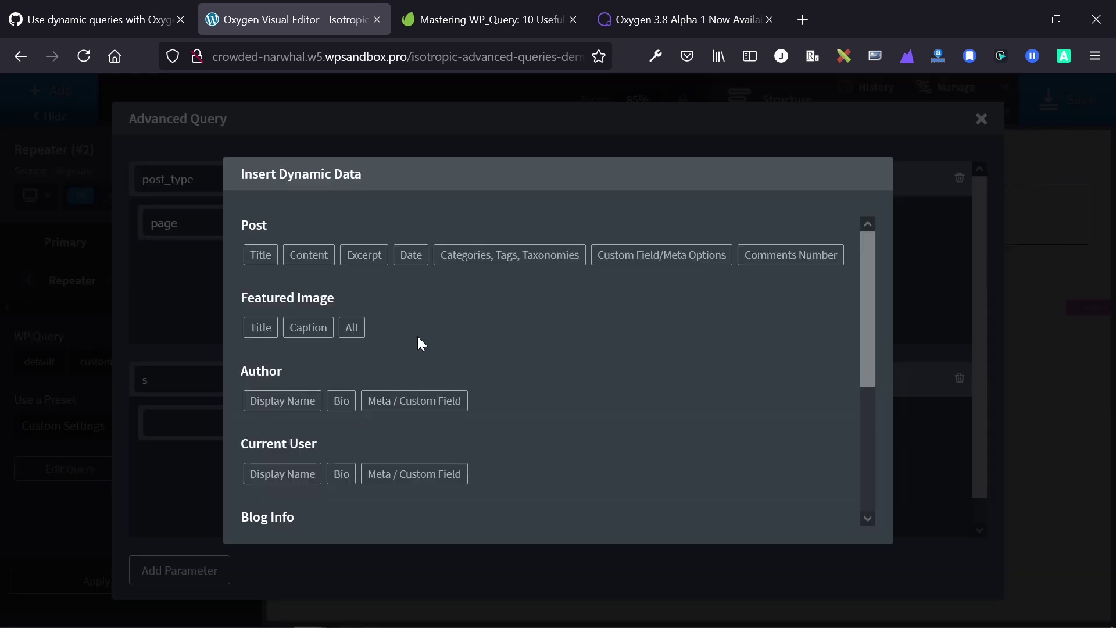
click(531, 256)
click(412, 275)
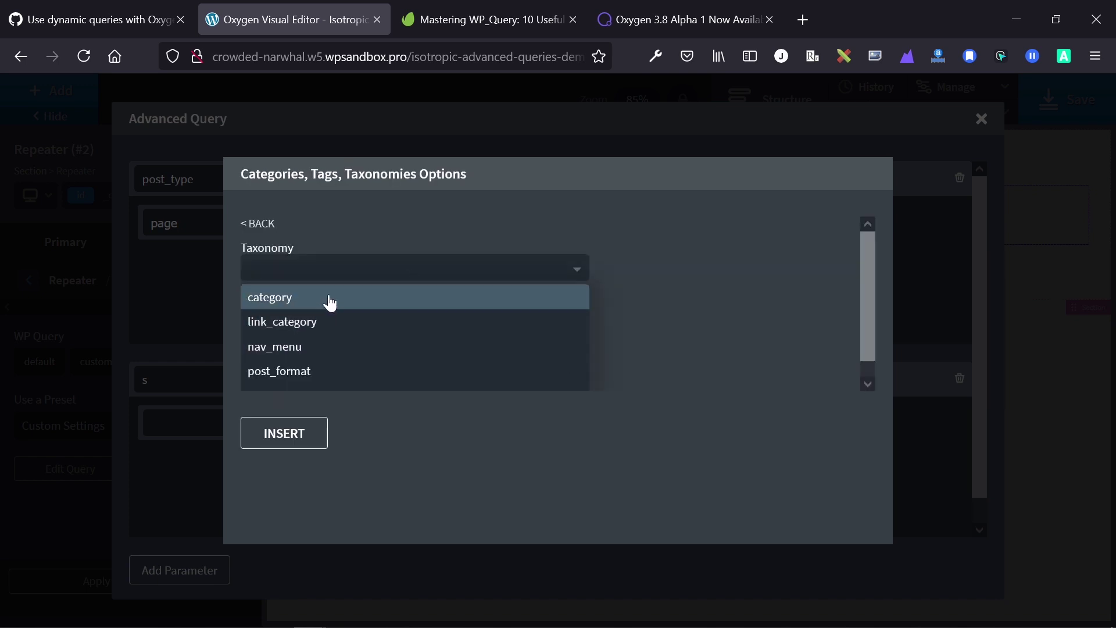
scroll(340, 329, down, 3)
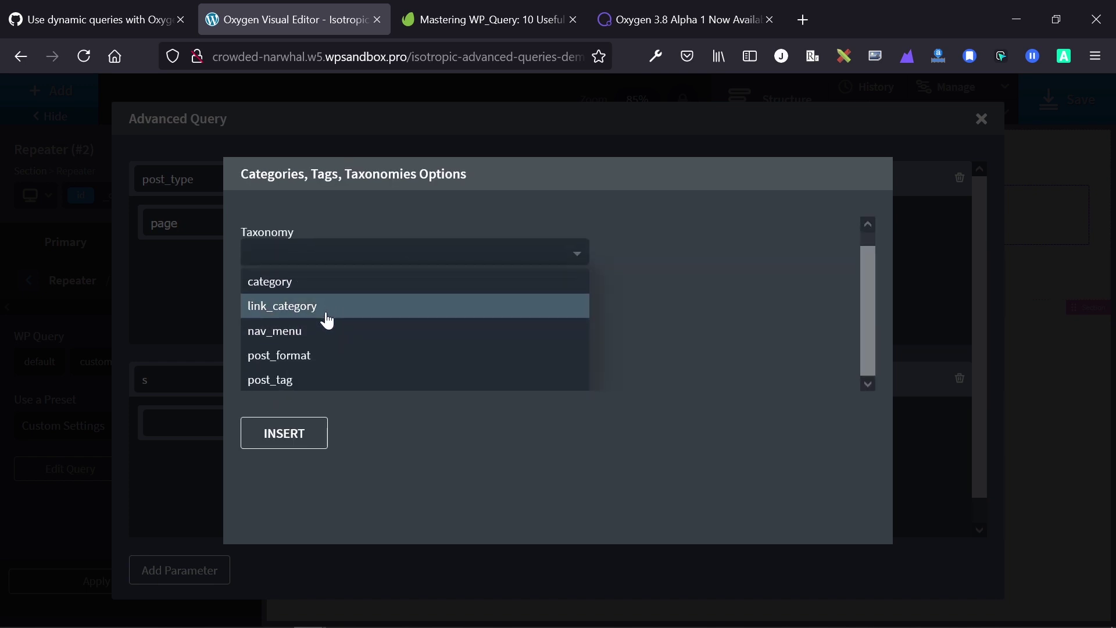
click(300, 397)
click(305, 270)
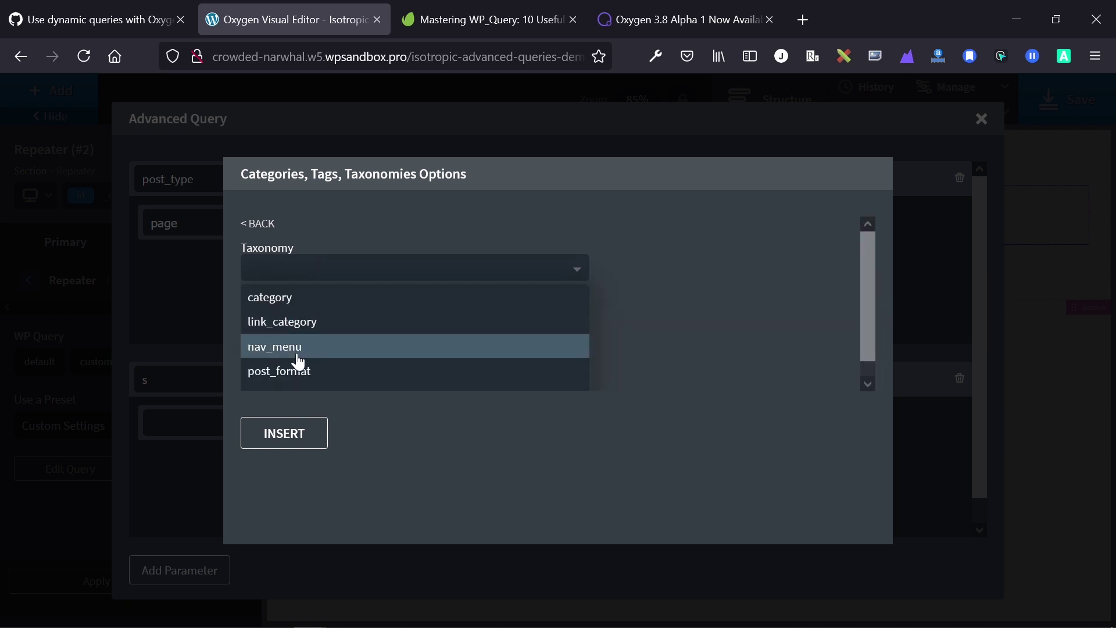
click(300, 375)
click(352, 272)
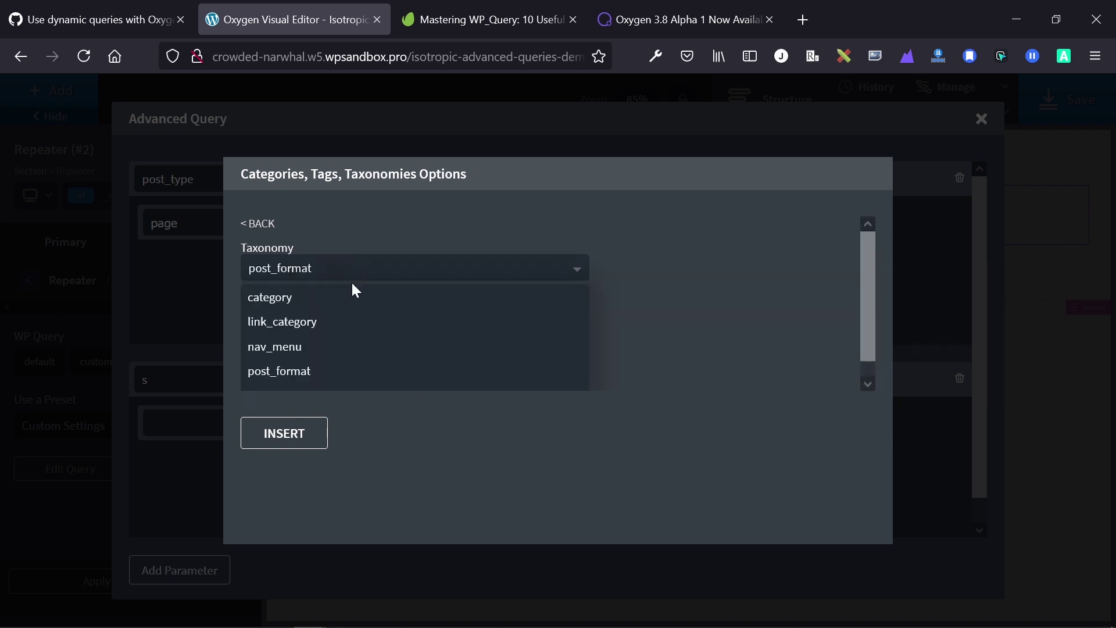
scroll(349, 367, down, 1)
click(336, 377)
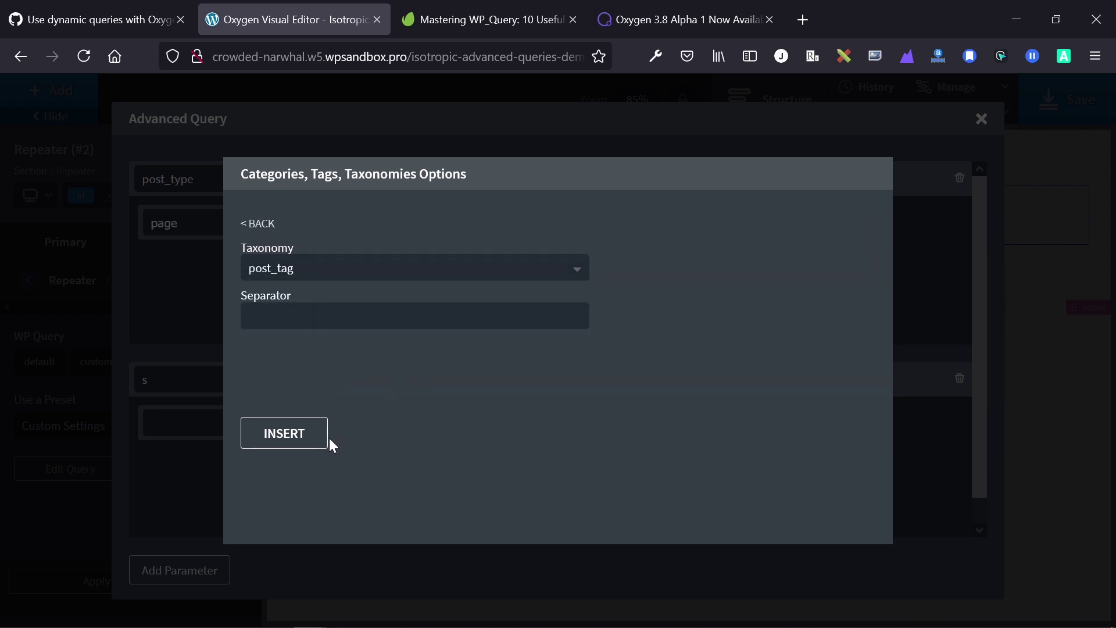
click(288, 445)
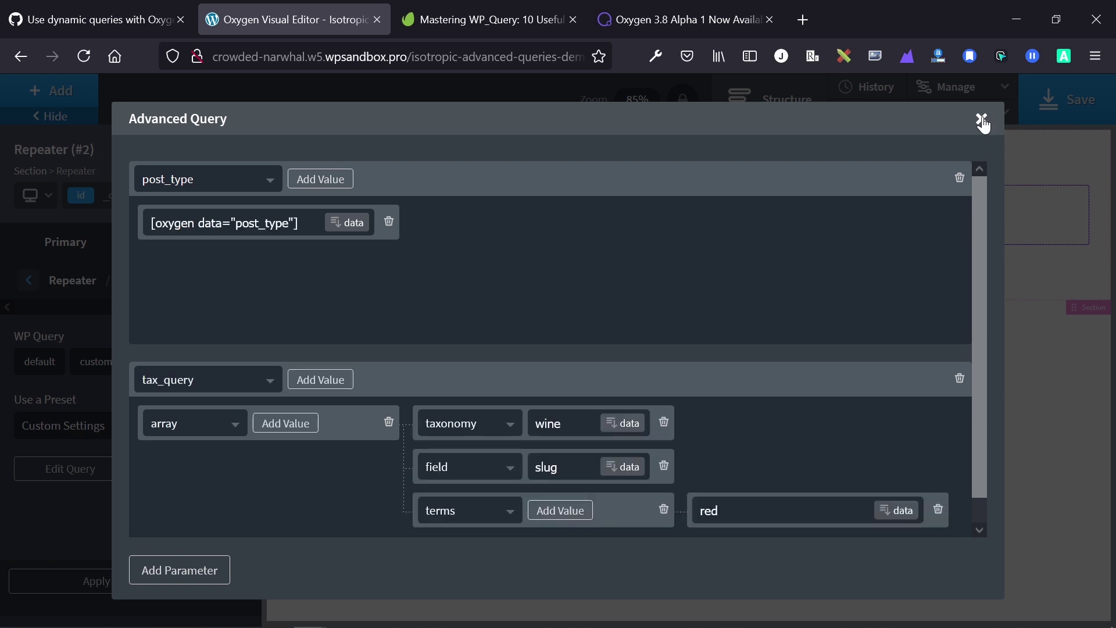
Step: Switch the repeater to the 'Posts by author of current post or archive' preset and reopen its query
click(982, 119)
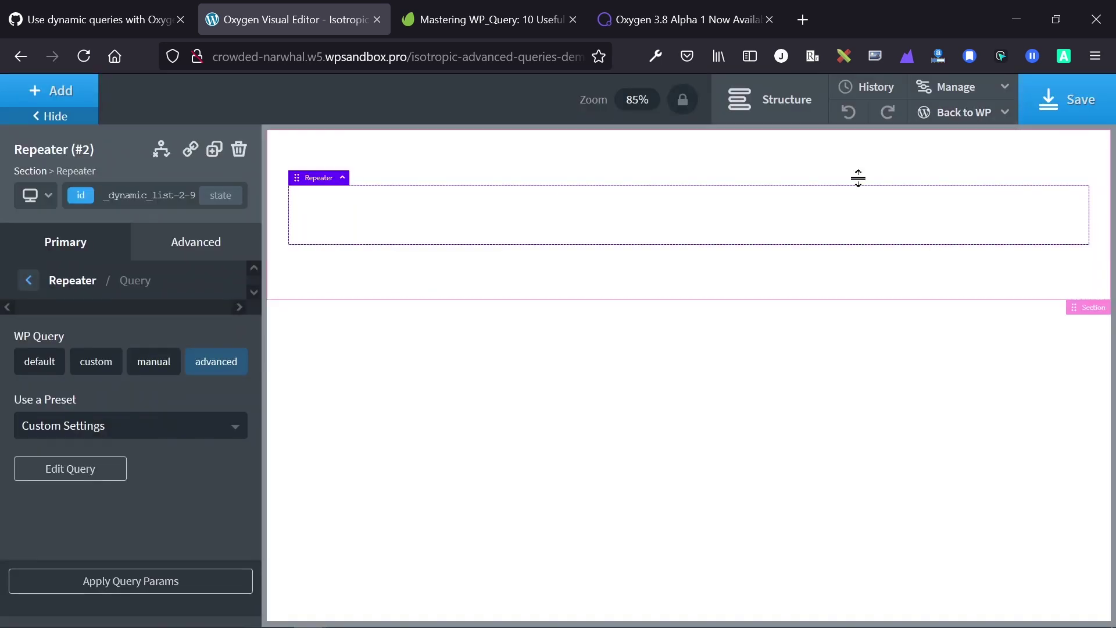
click(168, 431)
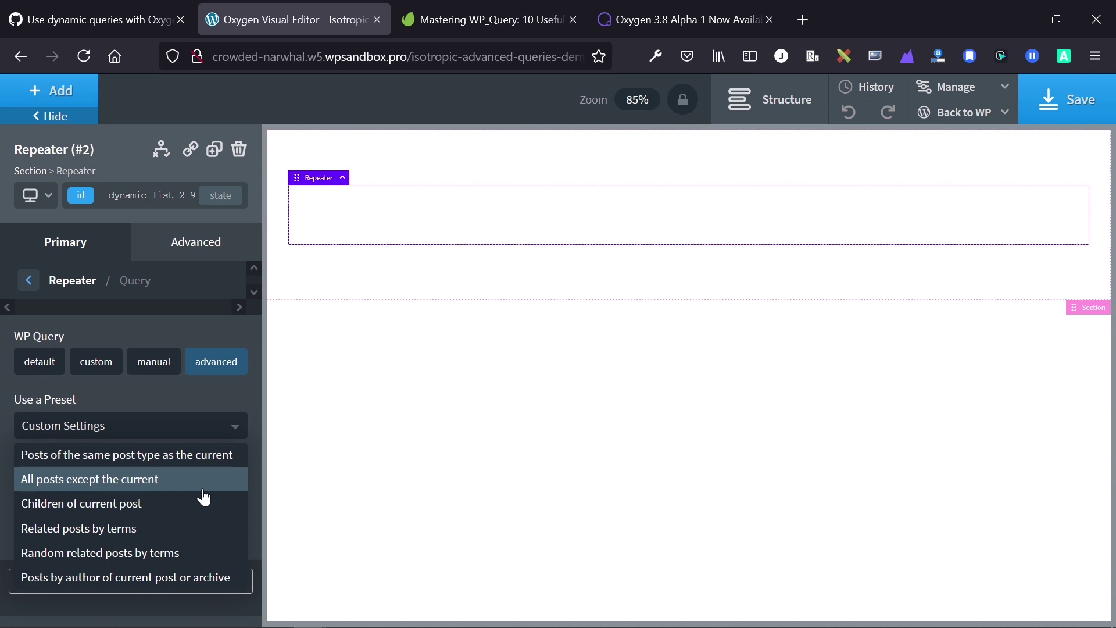
click(155, 577)
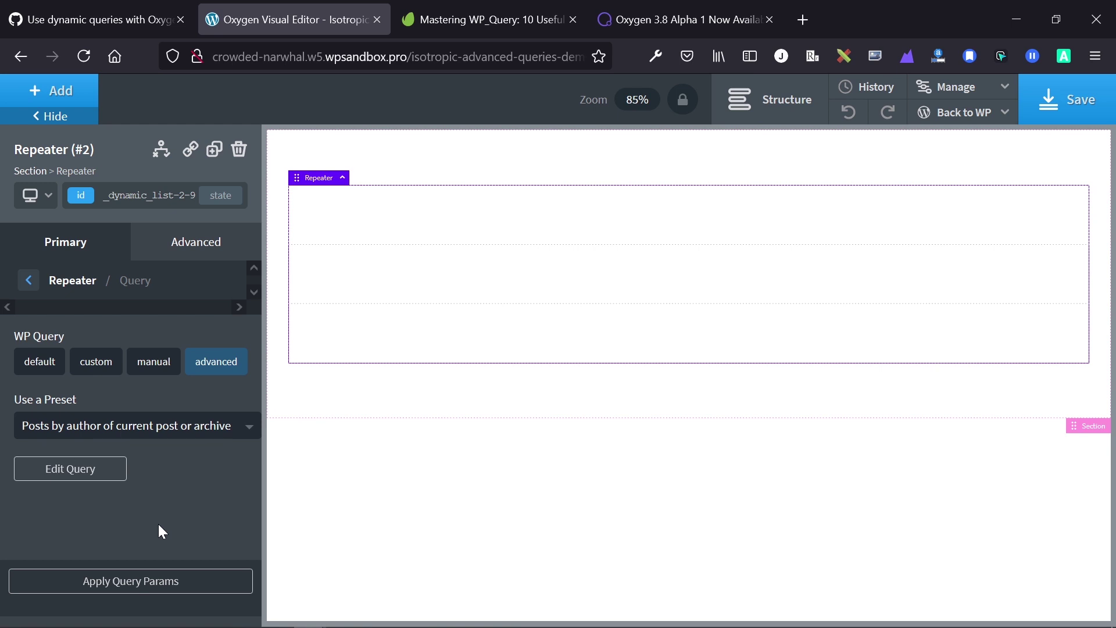
click(95, 472)
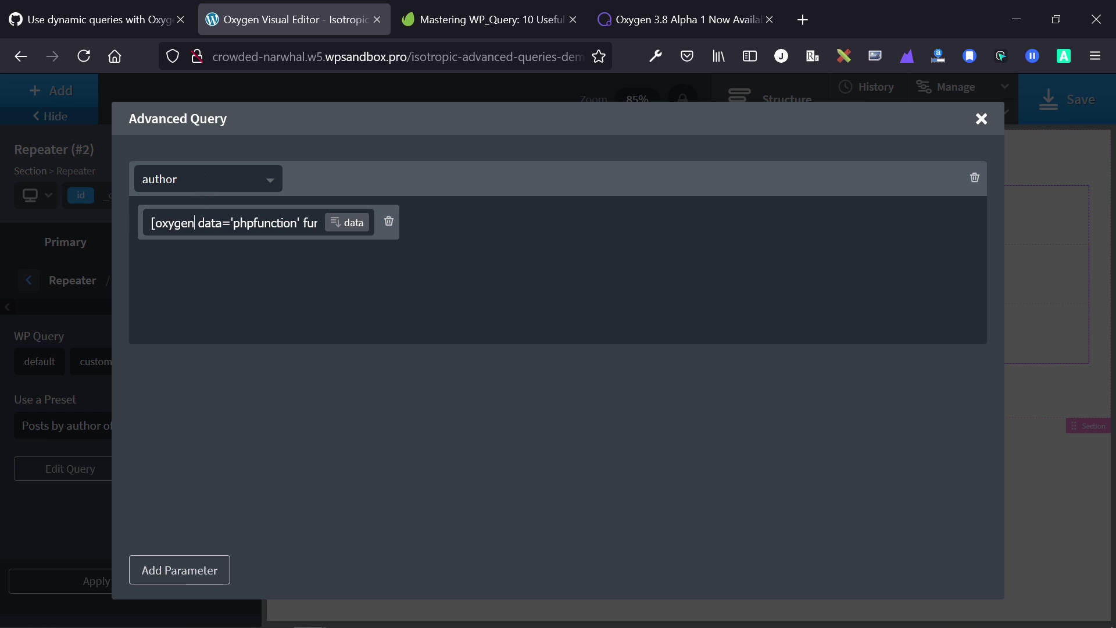
Step: Read through the author parameter's phpfunction shortcode value
click(199, 223)
key(Right)
key(Right)
key(Right)
key(Right)
key(Right)
key(Right)
key(Right)
key(Right)
key(Right)
key(Right)
key(Right)
key(Right)
key(Right)
key(Right)
key(Right)
key(Right)
key(Right)
key(Right)
key(Right)
key(Right)
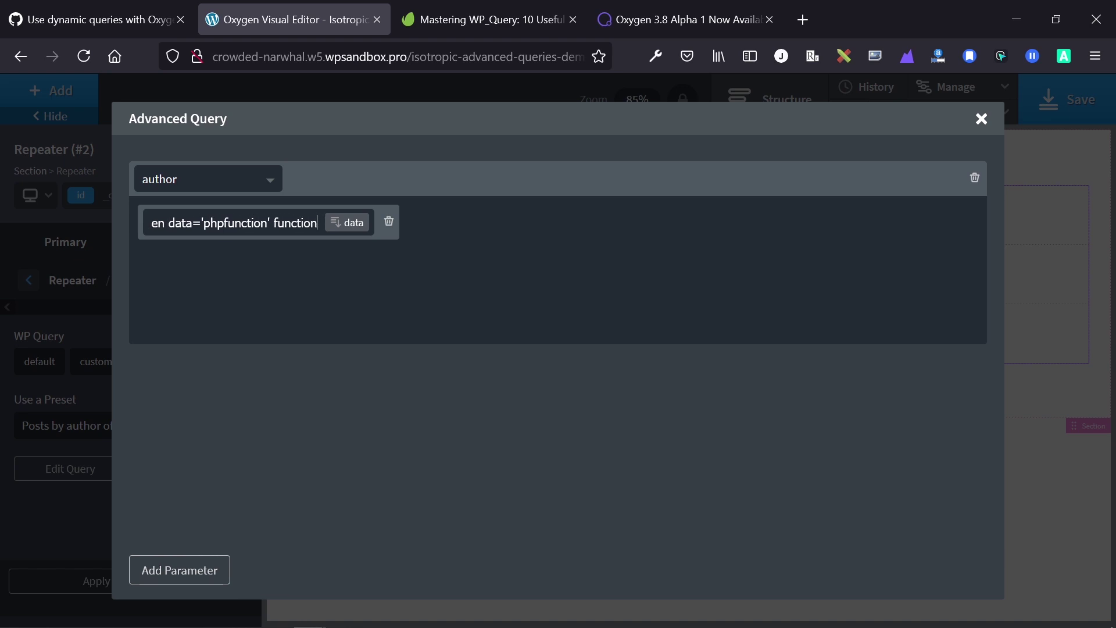
key(Right)
key(Right)
key(Right)
key(Right)
key(Right)
key(Right)
key(Right)
key(Right)
key(Right)
key(Right)
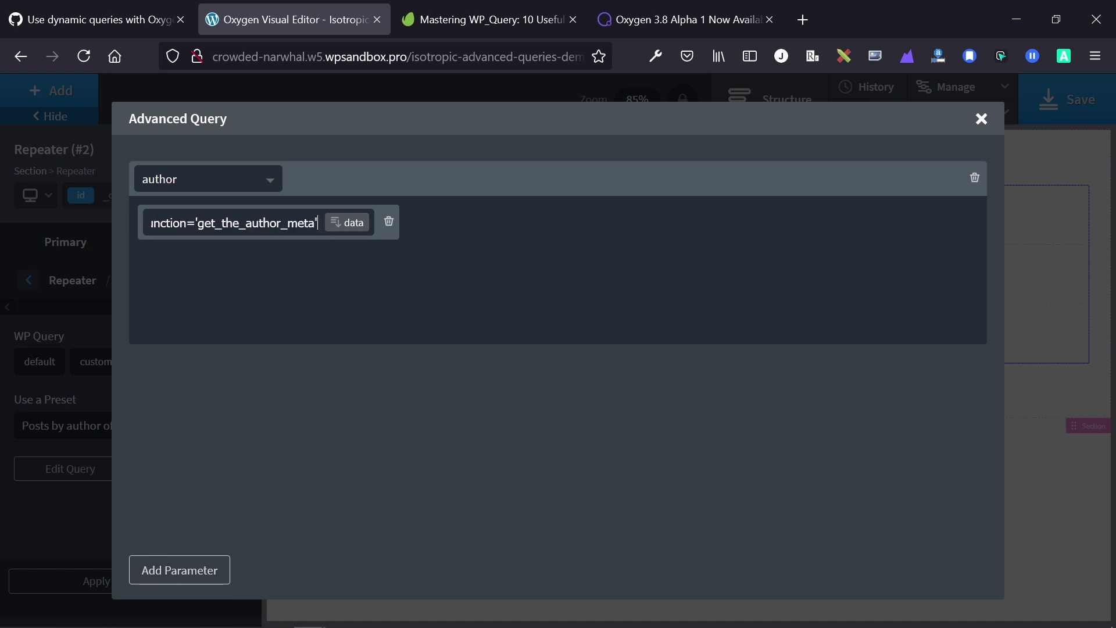
key(Right)
key(Right)
key(Right)
key(Right)
key(Right)
key(Right)
key(Right)
key(Right)
key(Right)
key(Right)
key(Right)
key(Right)
key(Right)
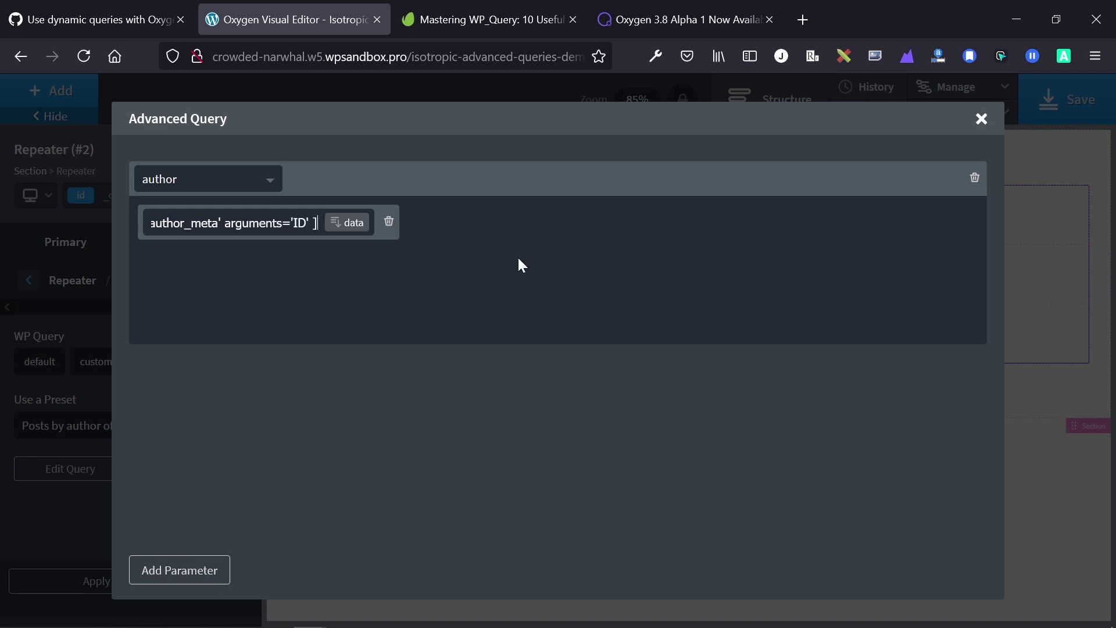
Step: Reinsert the author value via PHP Function Return value, then close Advanced Query
click(350, 226)
scroll(528, 349, down, 5)
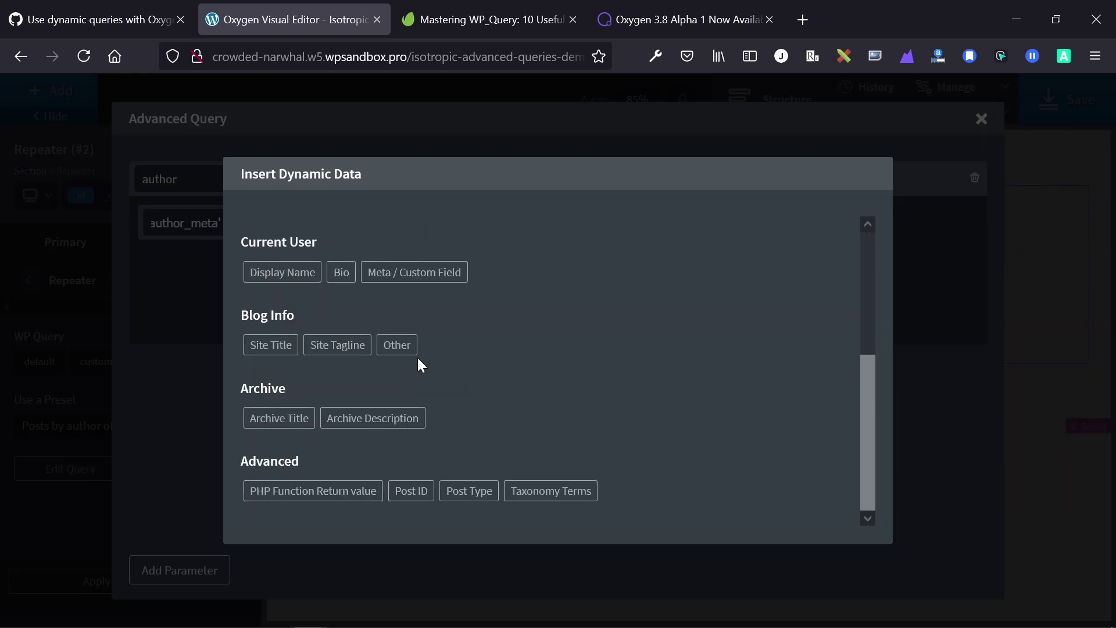
click(323, 498)
click(248, 268)
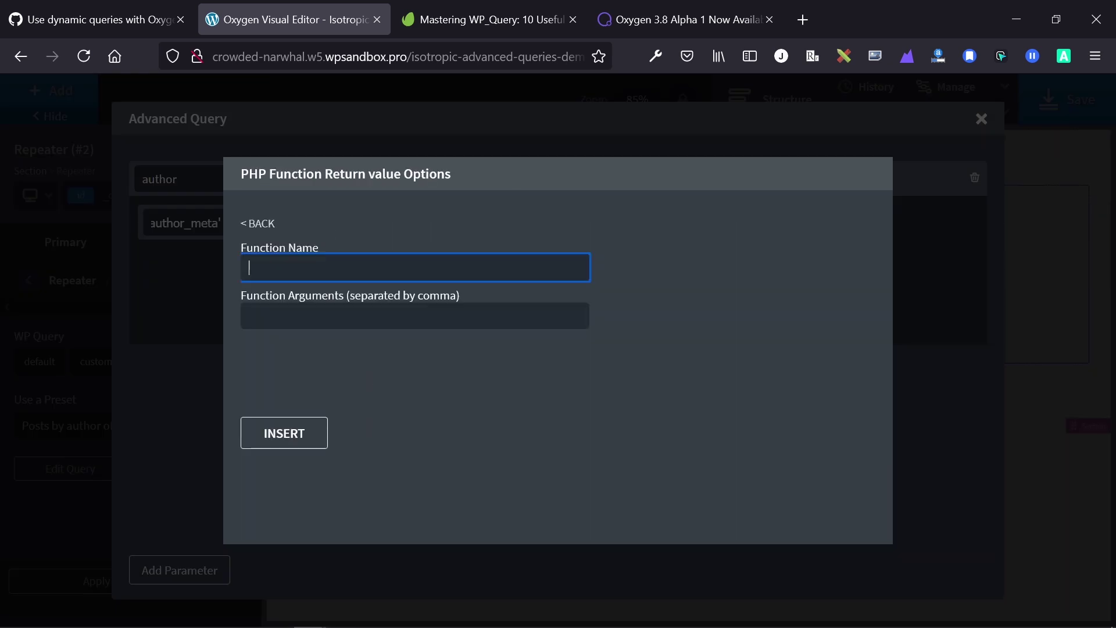
click(249, 315)
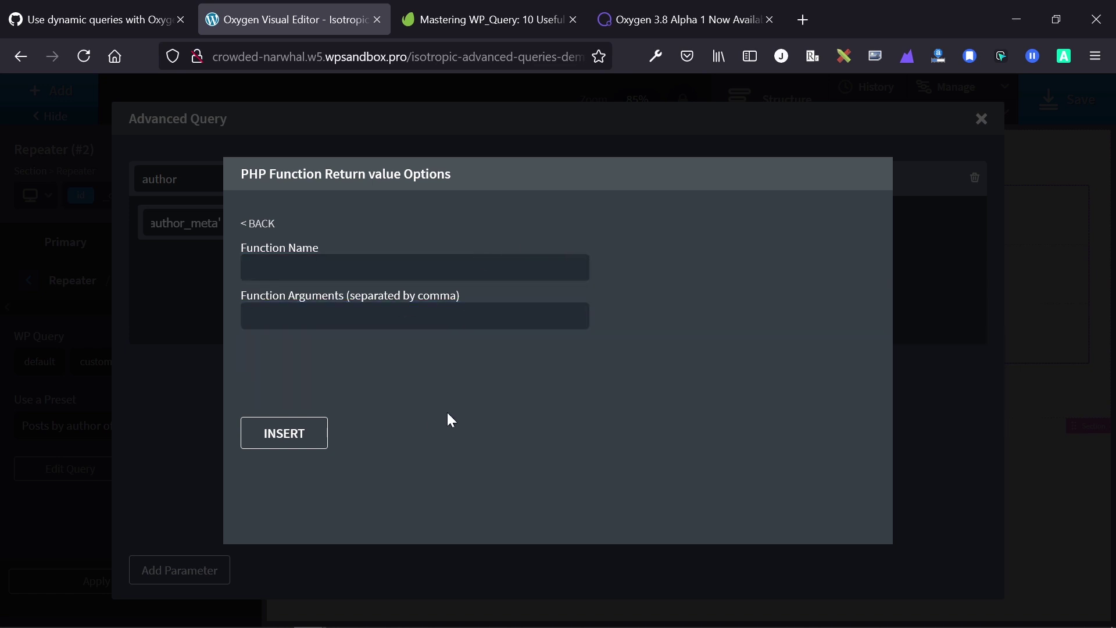
click(283, 433)
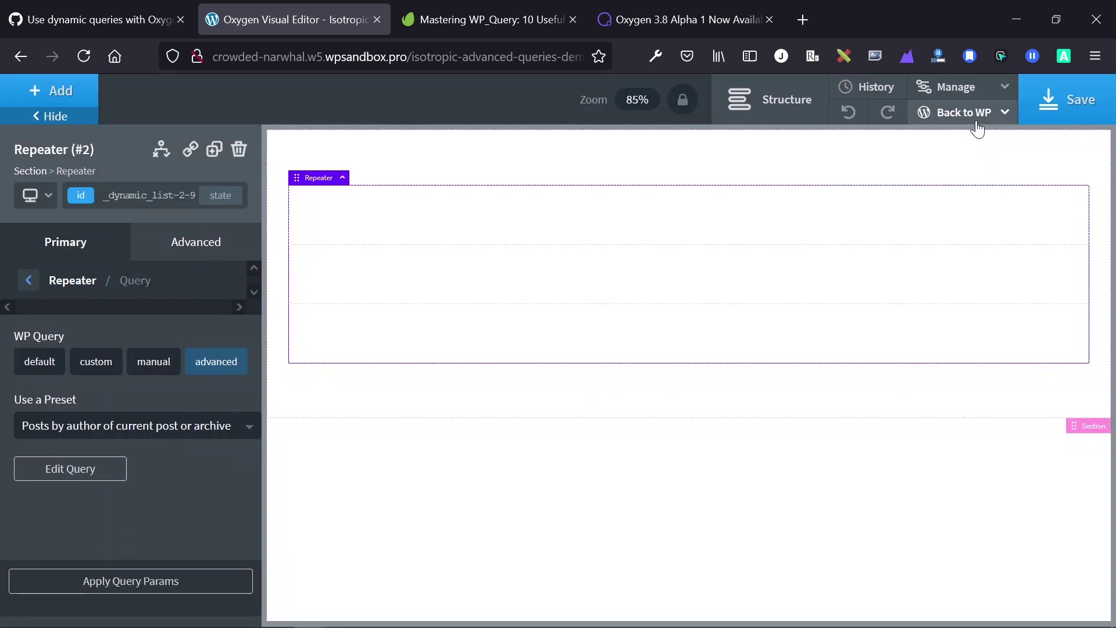
click(982, 120)
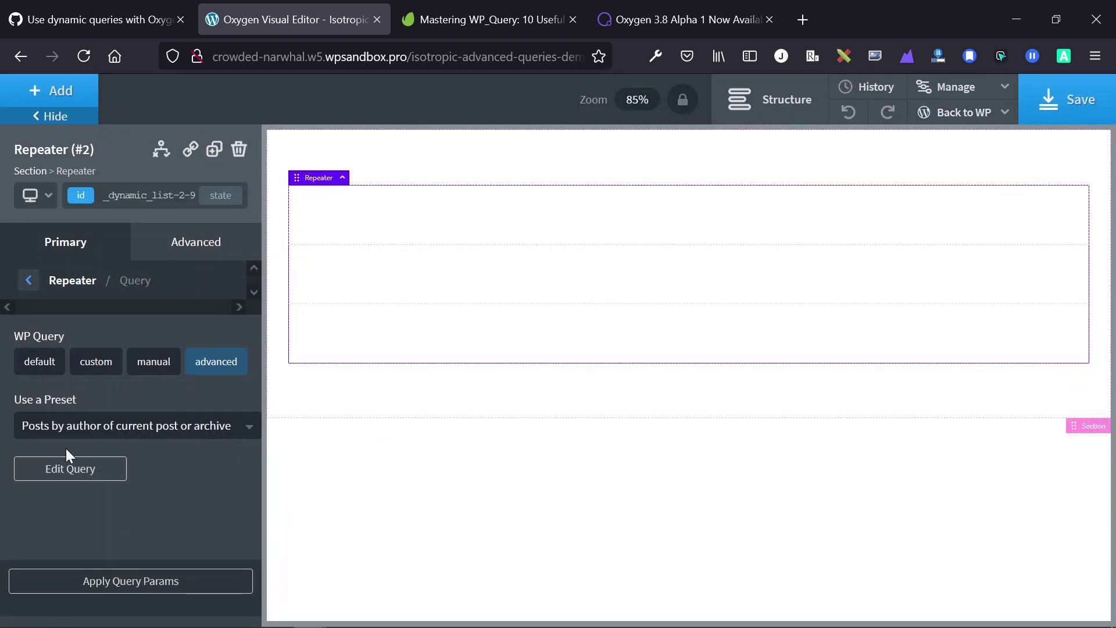
Step: Delete the preset's author parameter from the query, then switch to the Mastering WP_Query tutorial
click(77, 430)
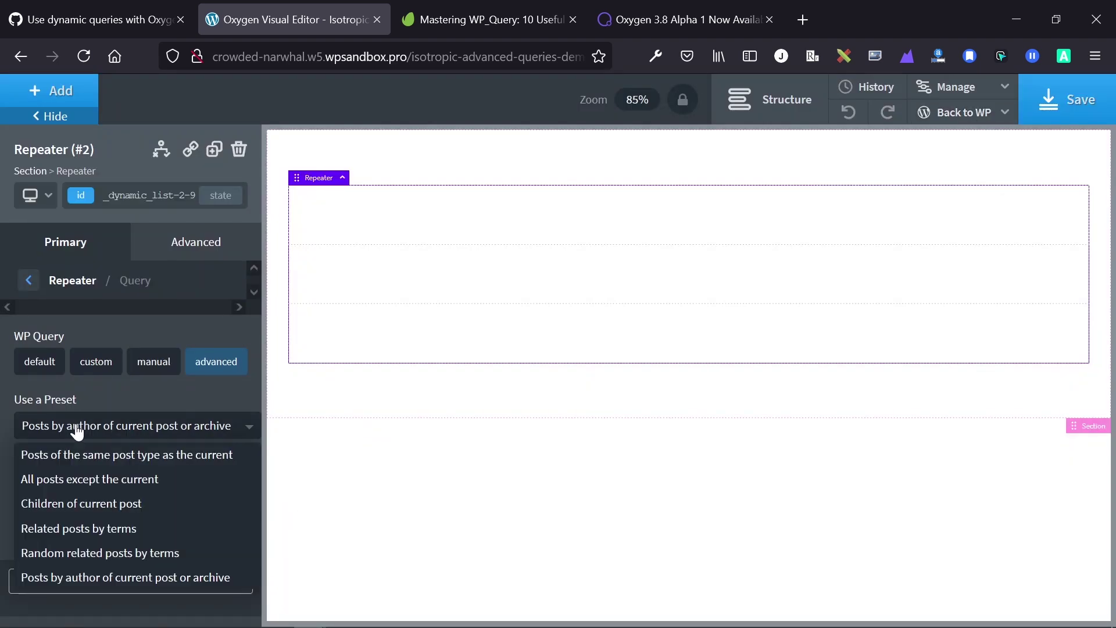
click(514, 470)
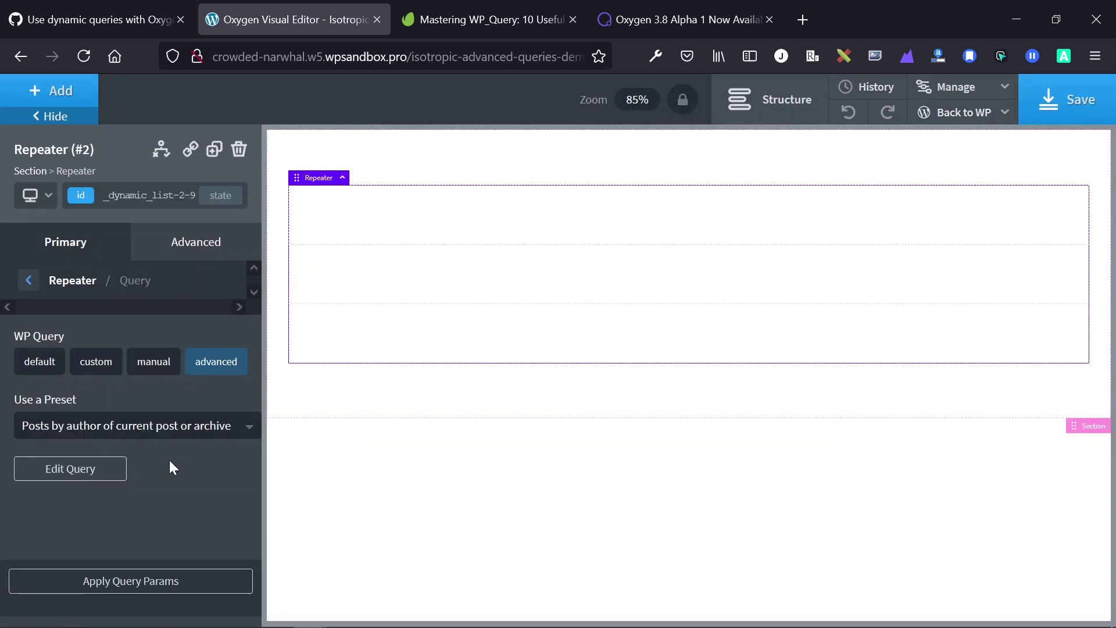
click(87, 431)
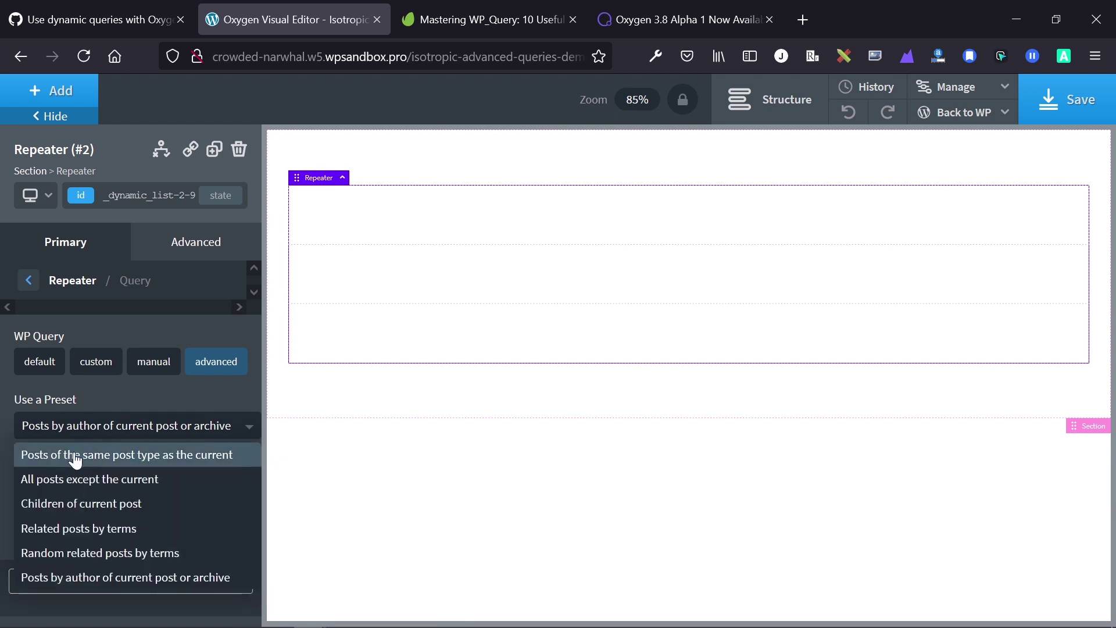
click(86, 400)
click(91, 471)
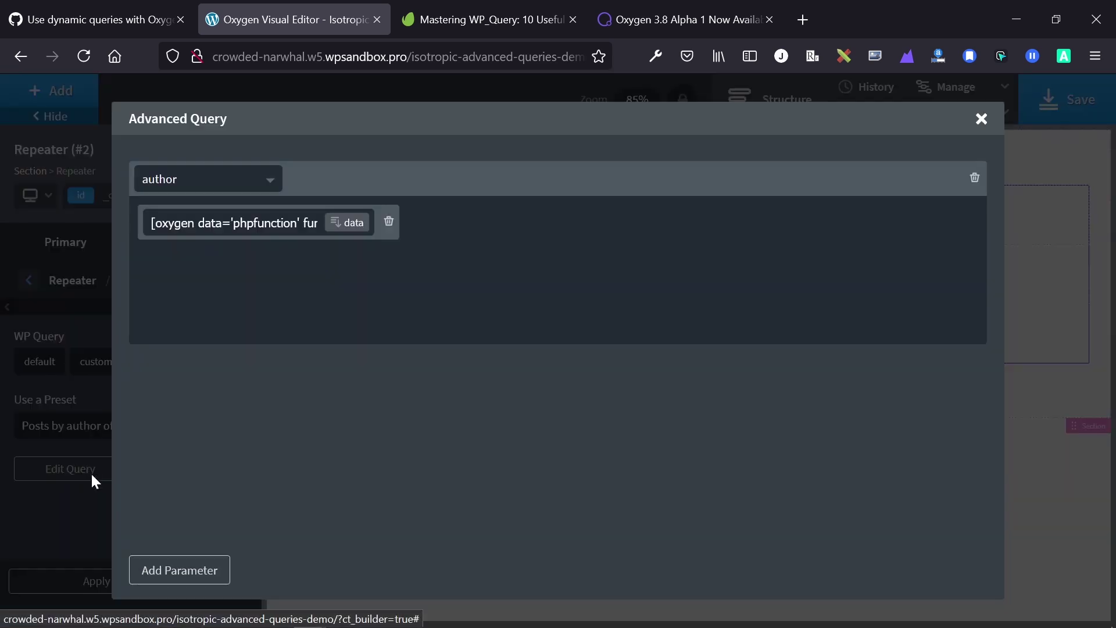
click(975, 179)
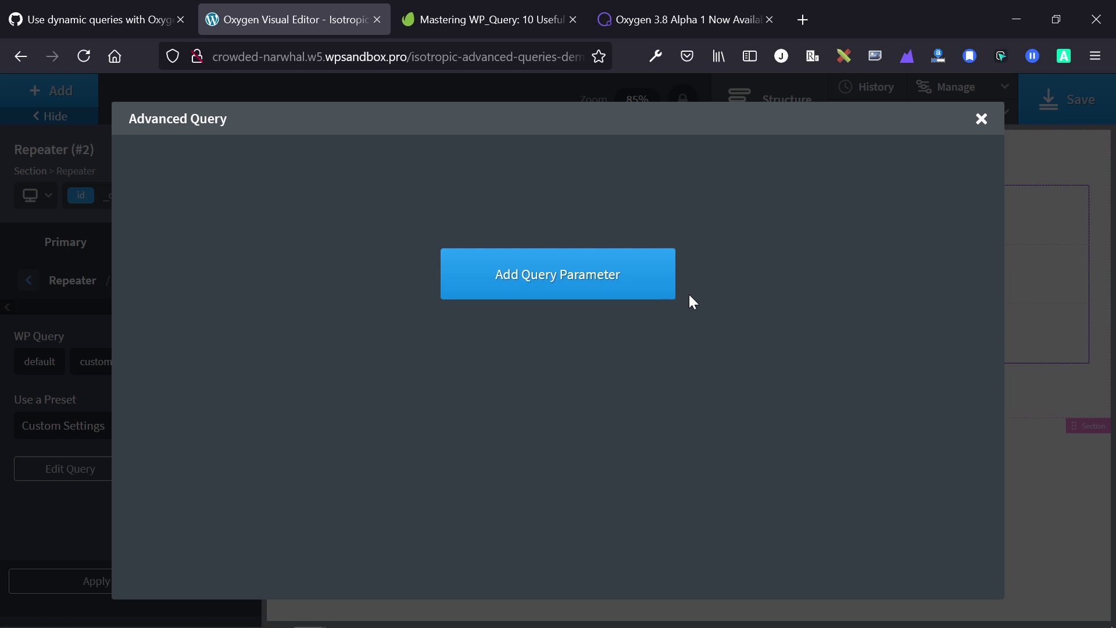
click(437, 20)
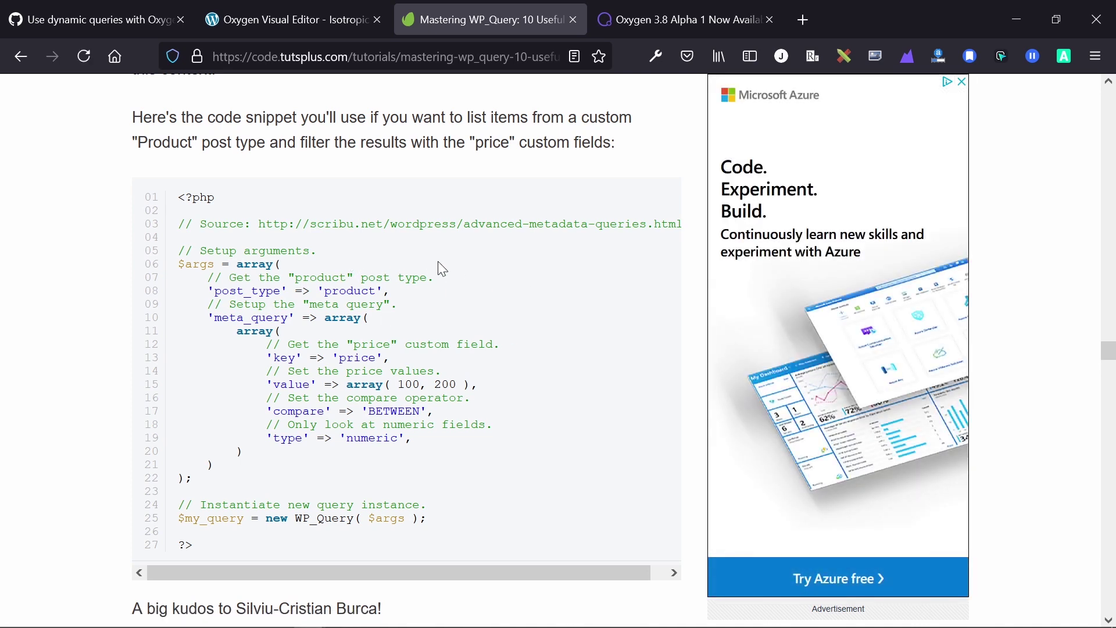
Step: Select snippet lines 08–19 and move the Mastering WP_Query article into its own window
drag(439, 277, 500, 445)
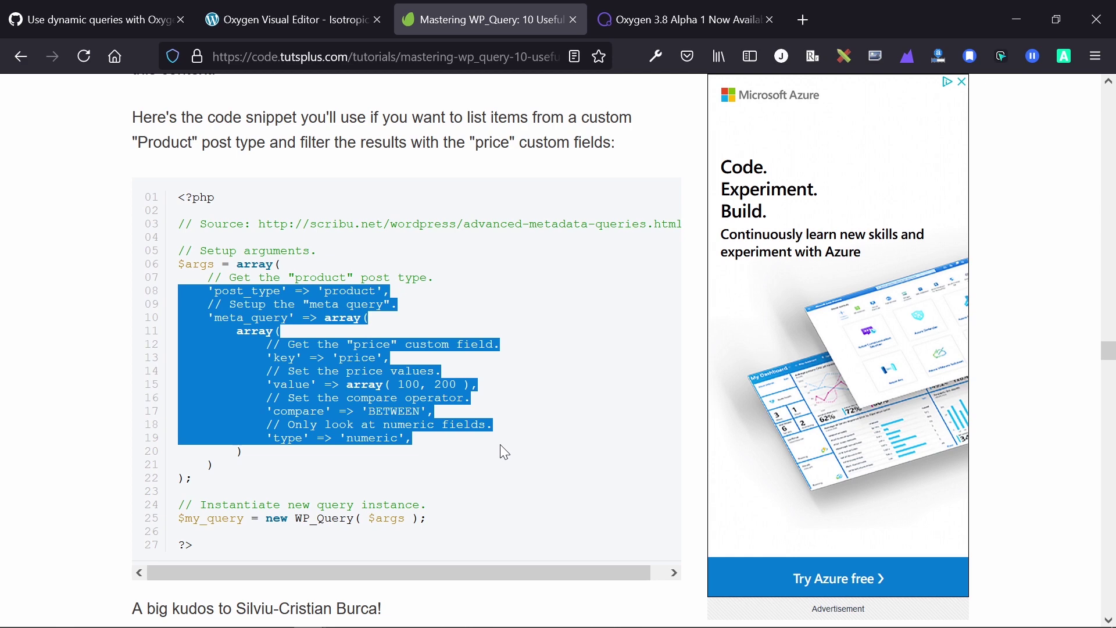
click(295, 27)
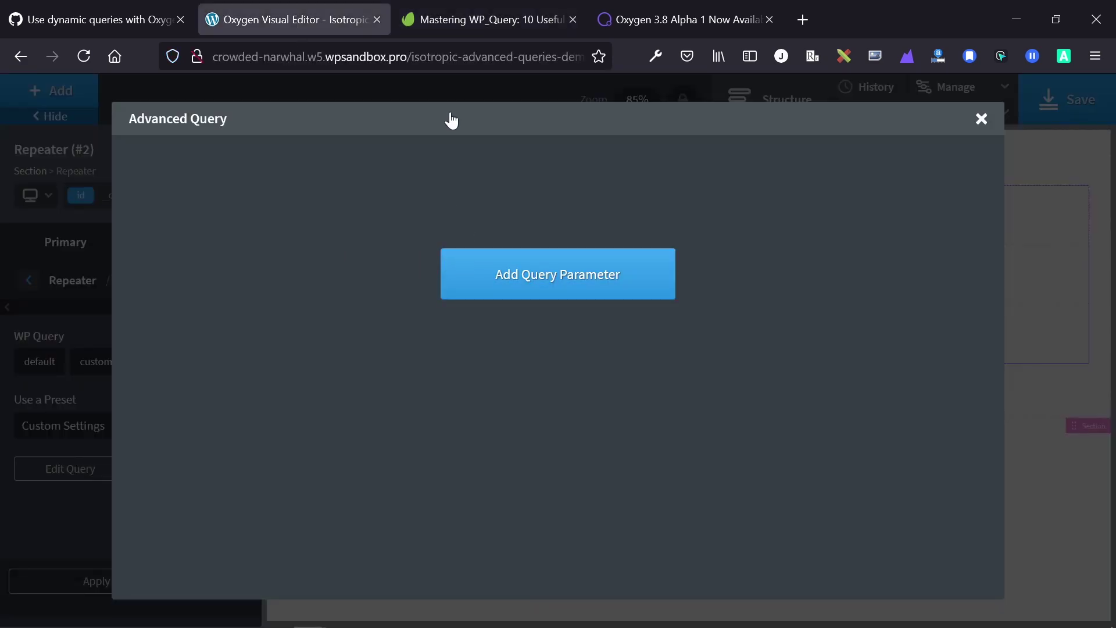
click(465, 18)
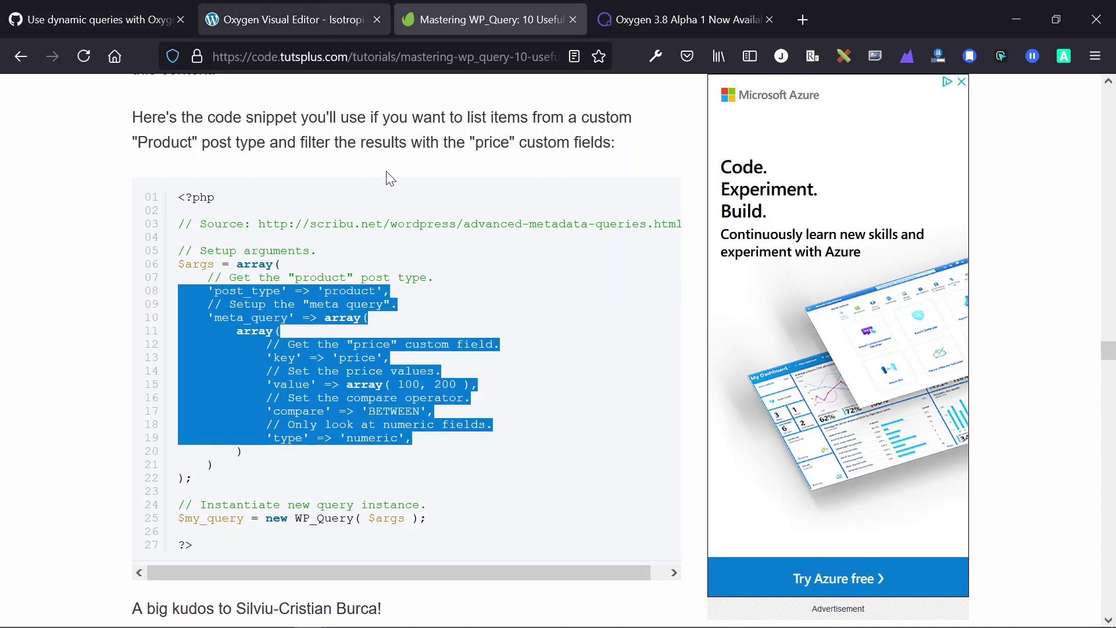
key(ctrl+Page_Up)
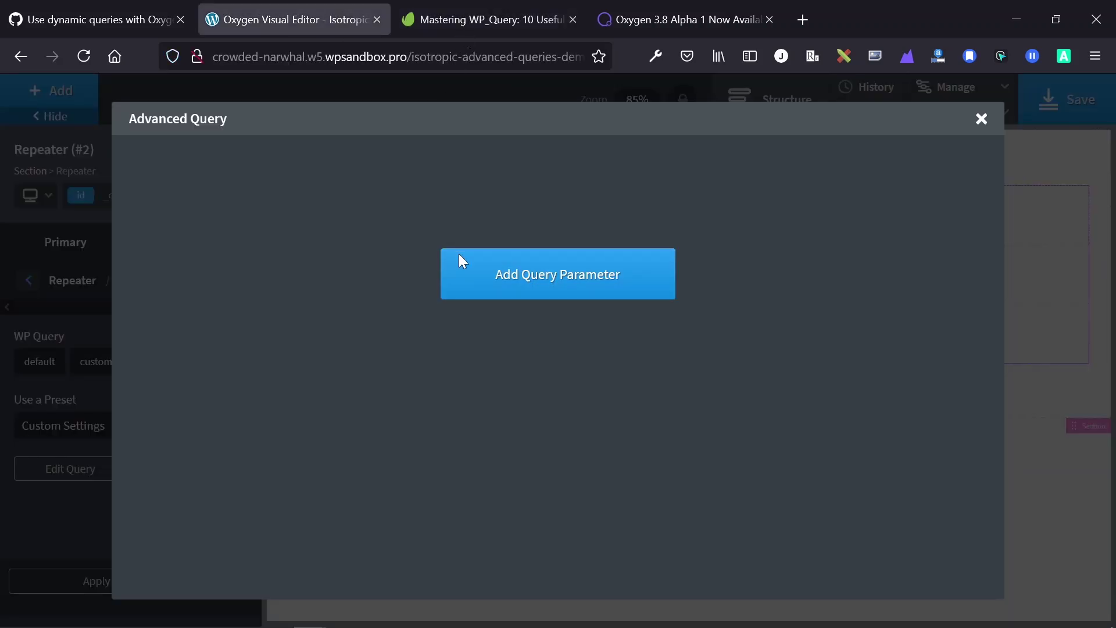
drag(455, 33, 339, 257)
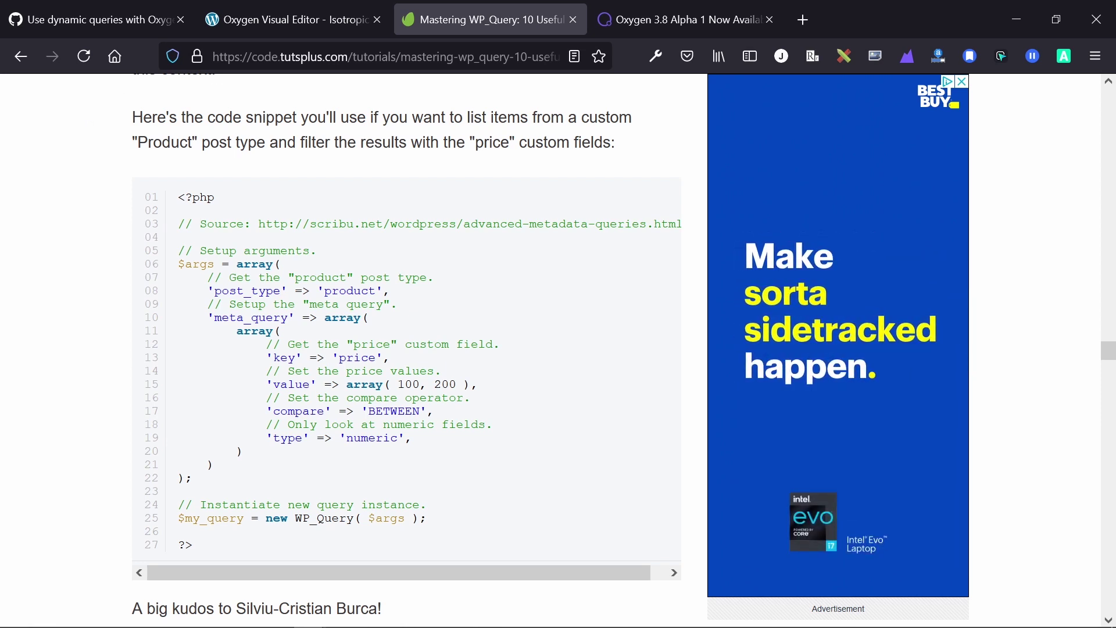
click(284, 23)
Step: Add a post_type parameter with the value 'product'
click(448, 273)
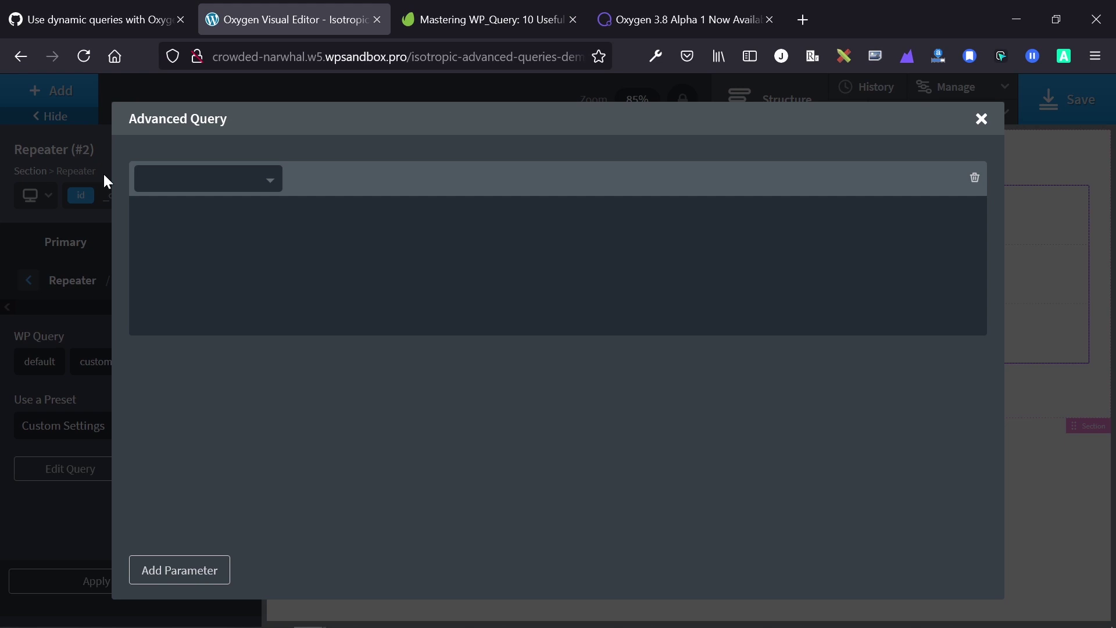
click(199, 181)
scroll(197, 291, down, 10)
scroll(201, 289, up, 5)
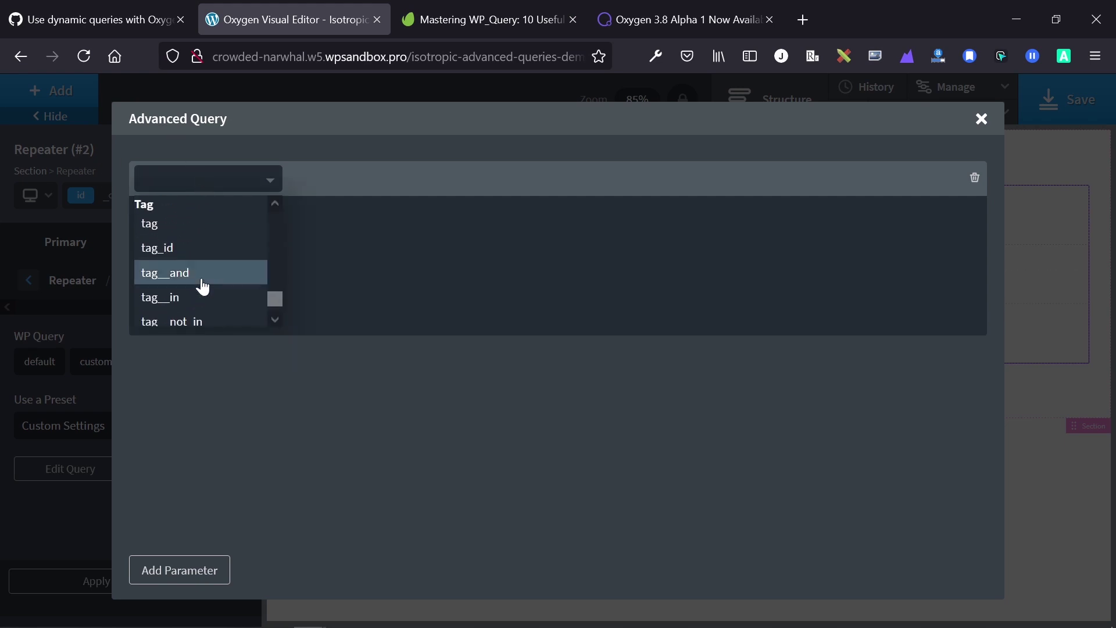
scroll(204, 287, down, 2)
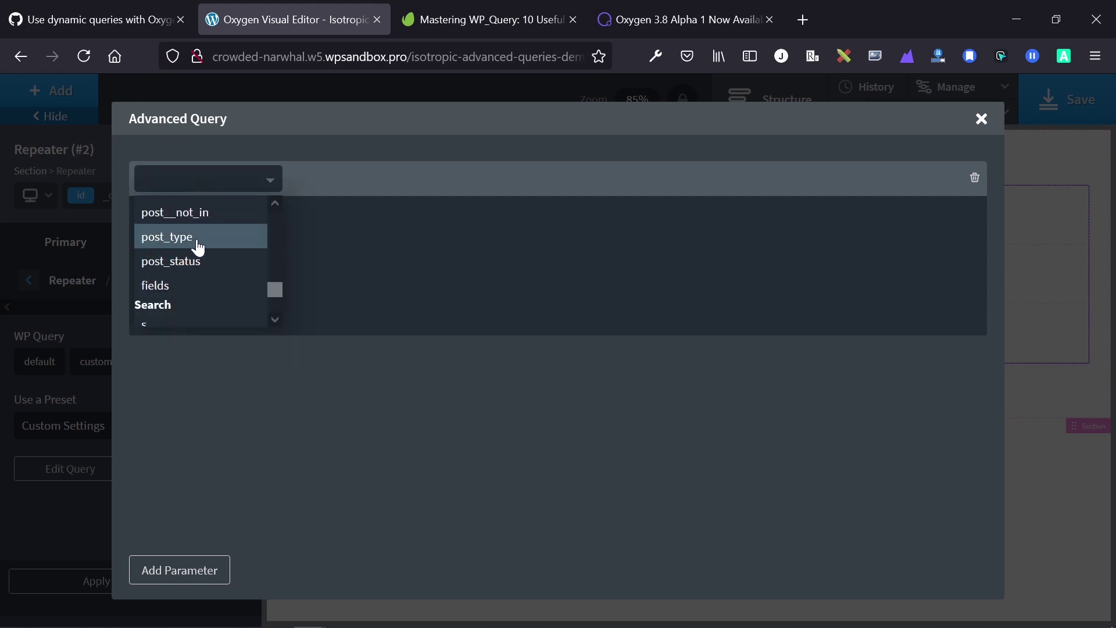
click(195, 243)
click(303, 180)
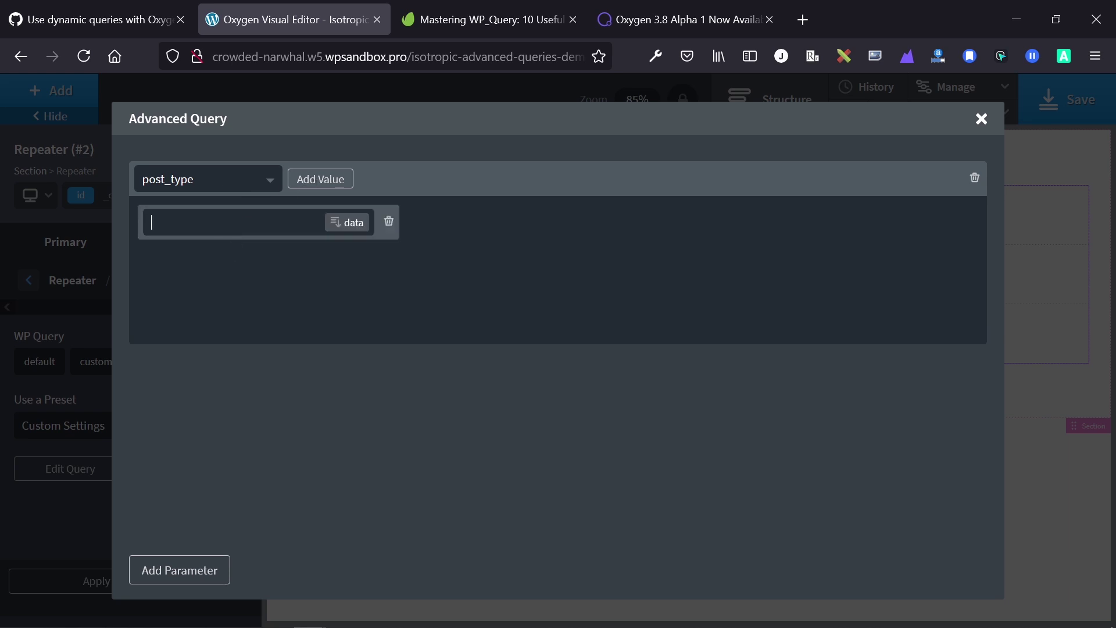
text(product)
Step: Add a meta_query parameter whose first value entry is set to array
click(190, 573)
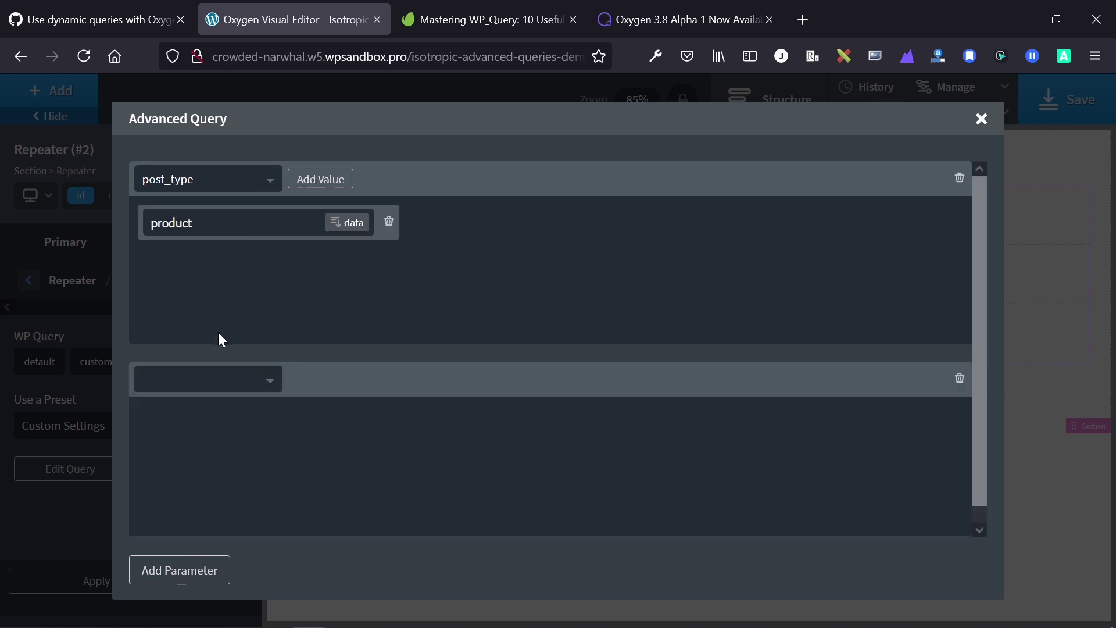
click(220, 384)
scroll(221, 442, up, 10)
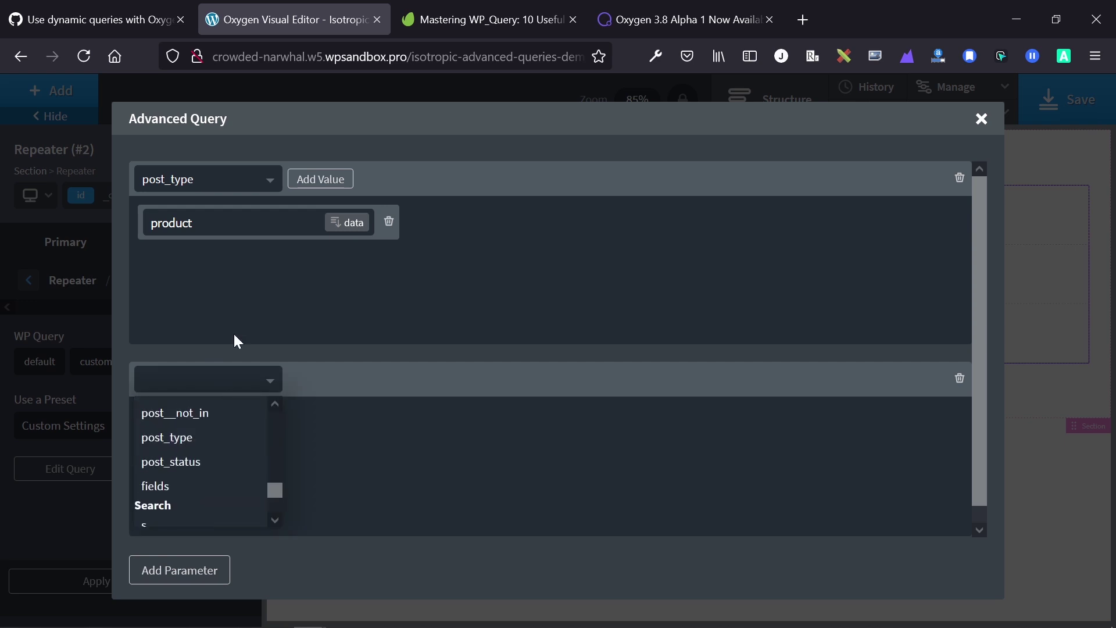
scroll(222, 418, down, 2)
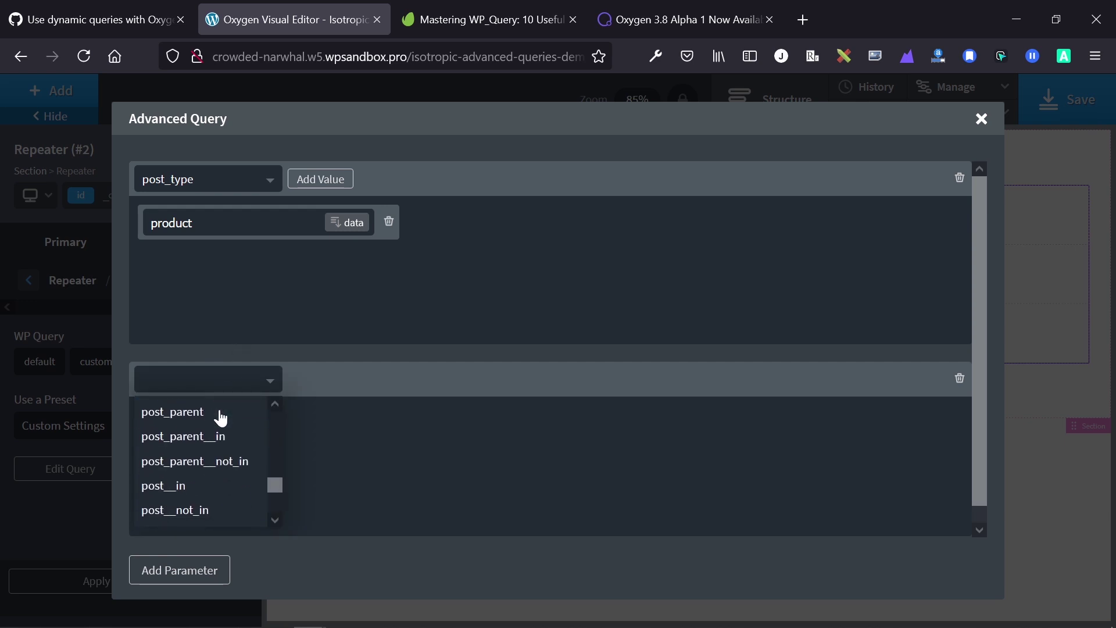
scroll(222, 419, up, 6)
scroll(222, 420, up, 10)
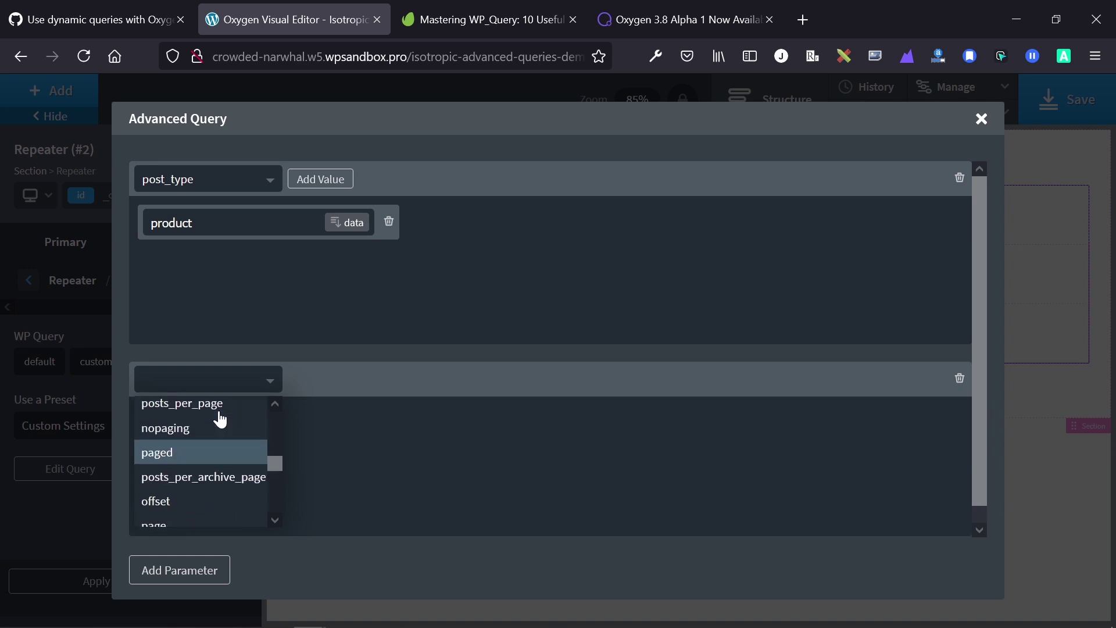
scroll(220, 418, up, 2)
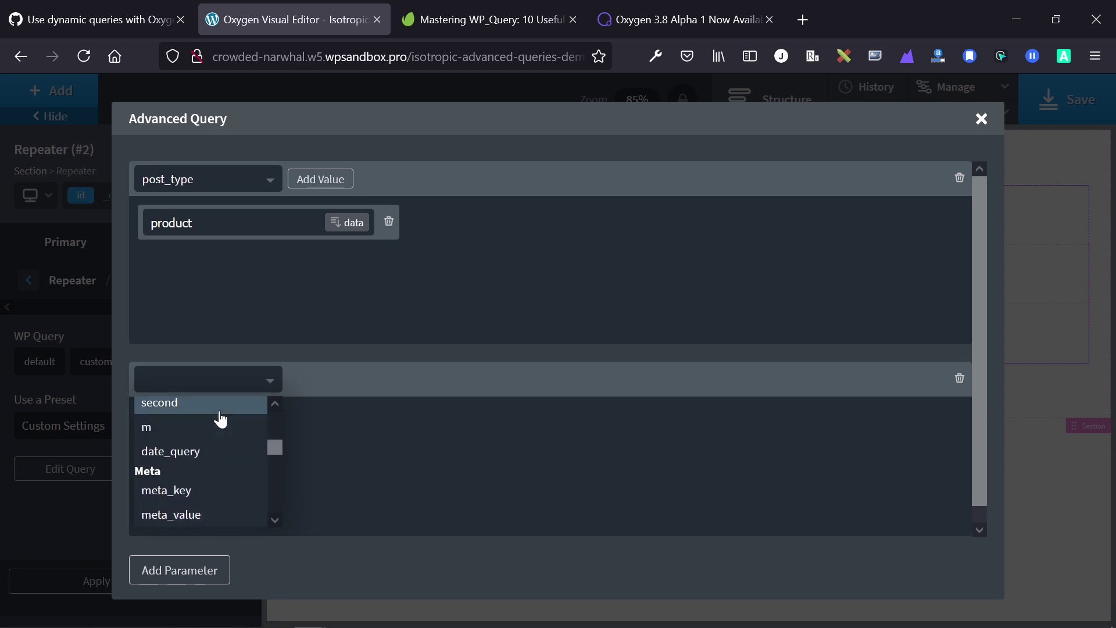
scroll(209, 458, down, 4)
scroll(215, 477, up, 2)
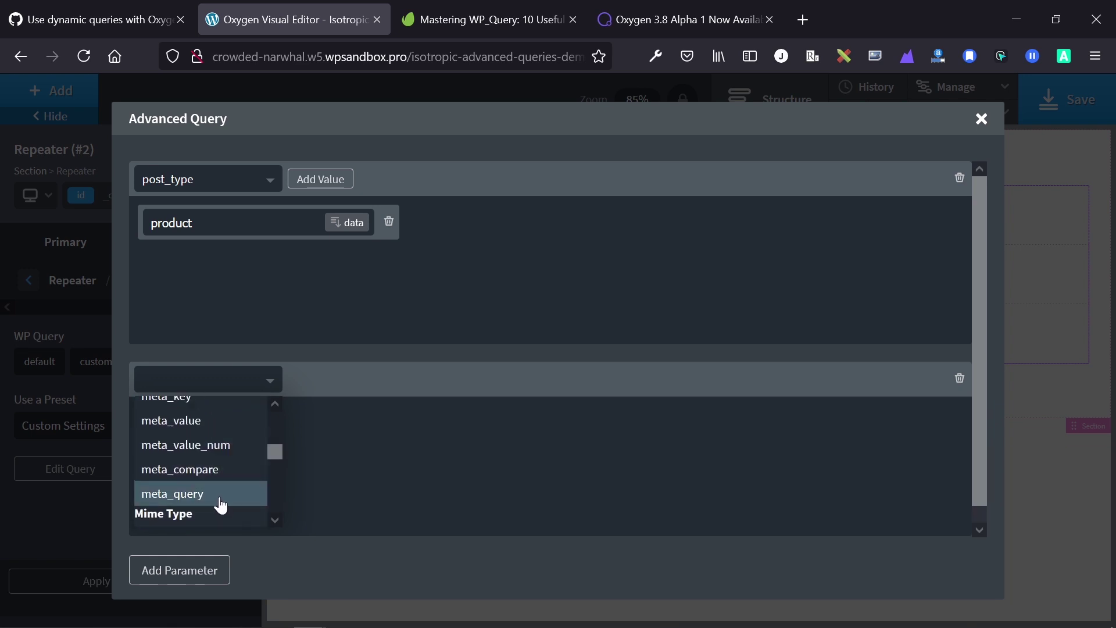
click(221, 495)
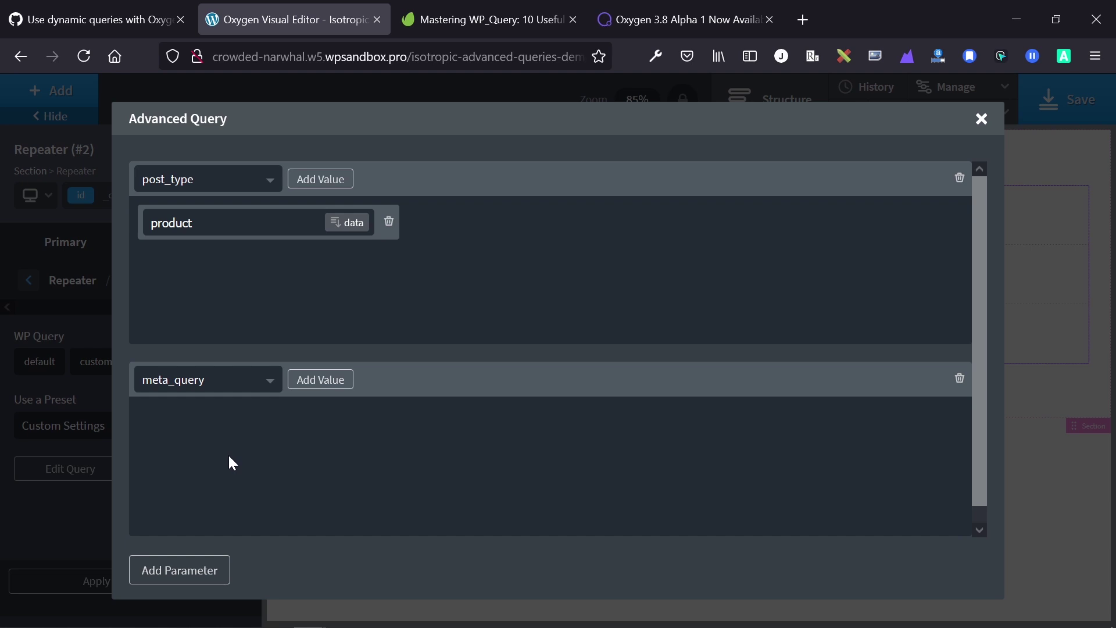
click(320, 381)
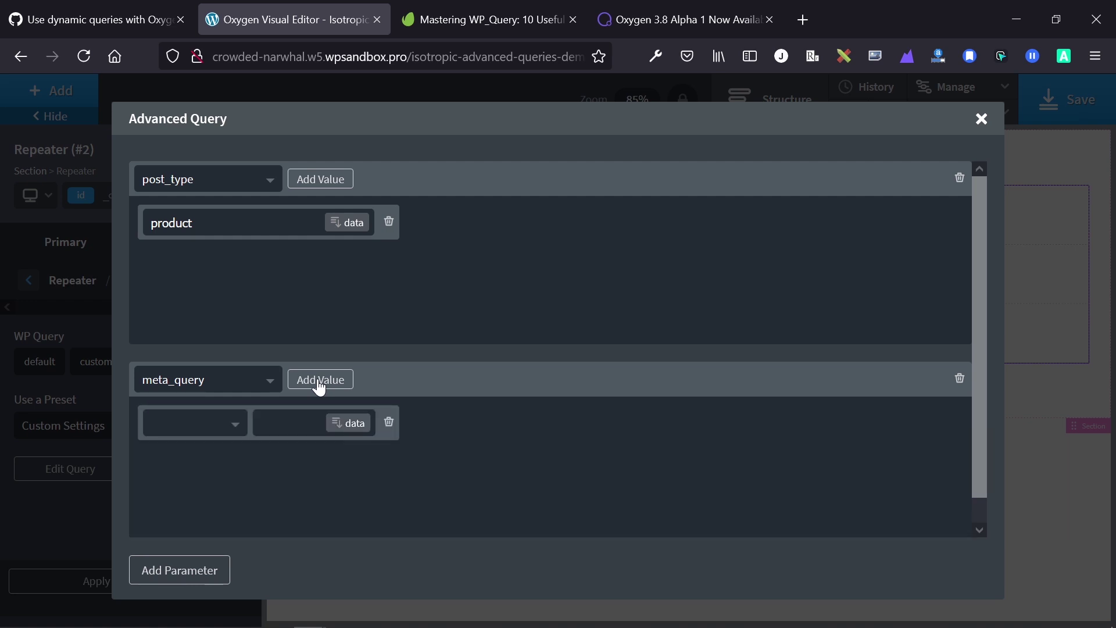
click(194, 442)
click(200, 454)
Step: Reopen the Mastering WP_Query snippet and select its price meta_query code for reference
click(527, 25)
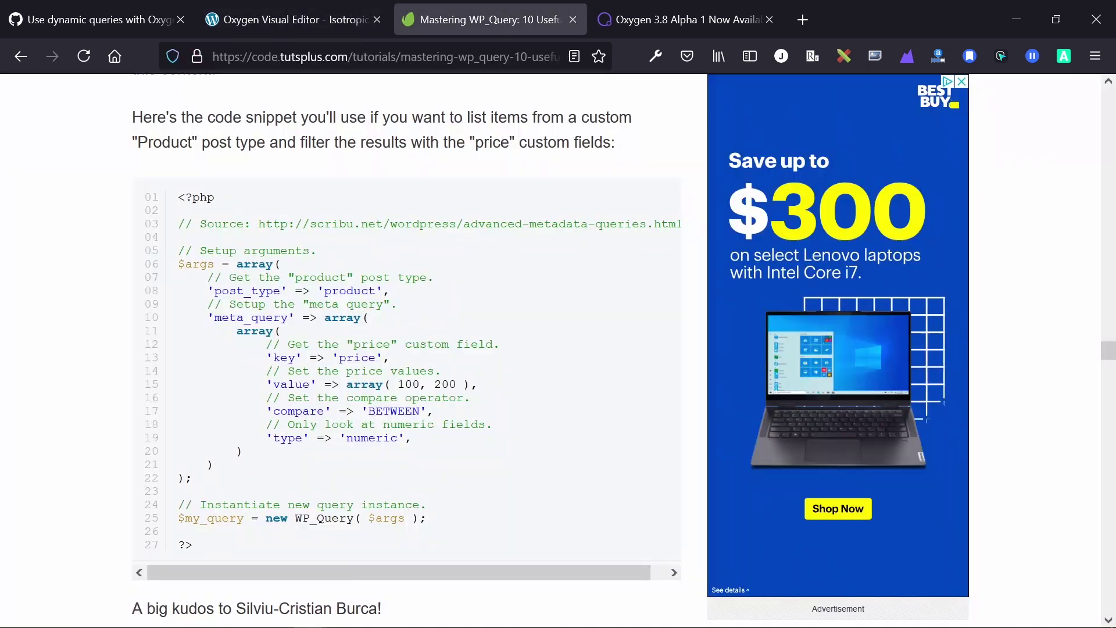
double_click(221, 344)
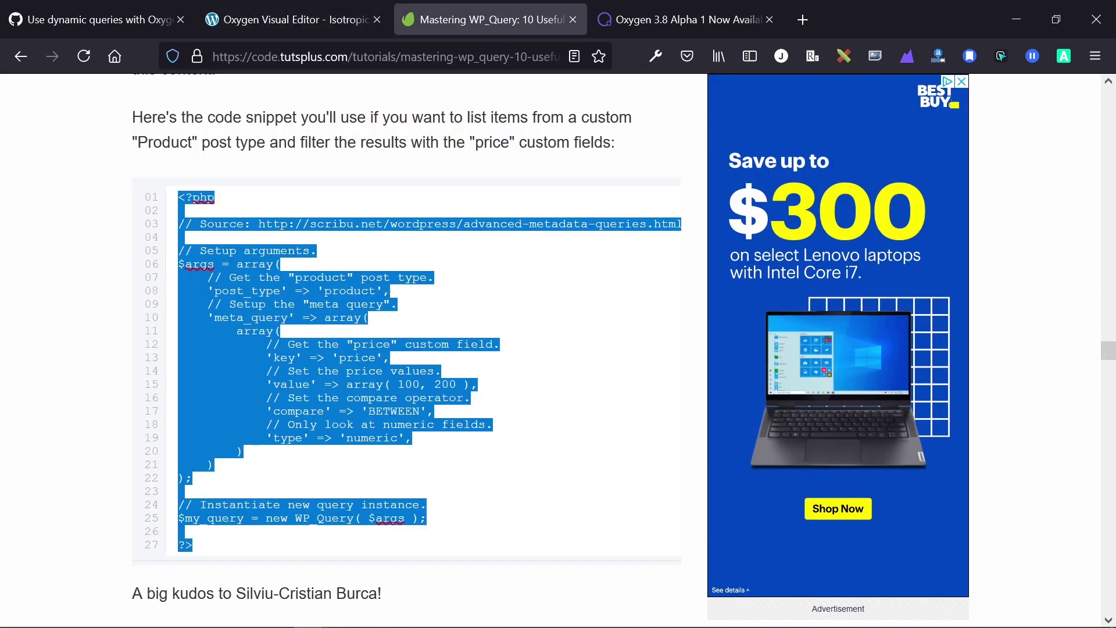
drag(215, 291, 237, 290)
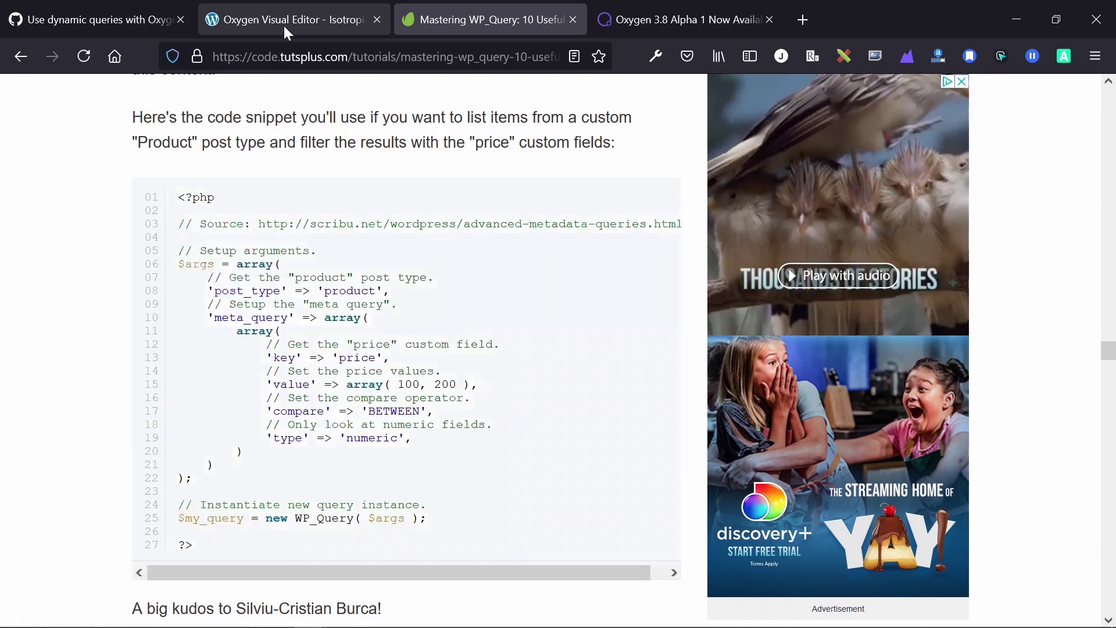
Step: Add rows under the meta_query array, leaving four empty entries after deleting the surplus
click(283, 24)
click(286, 430)
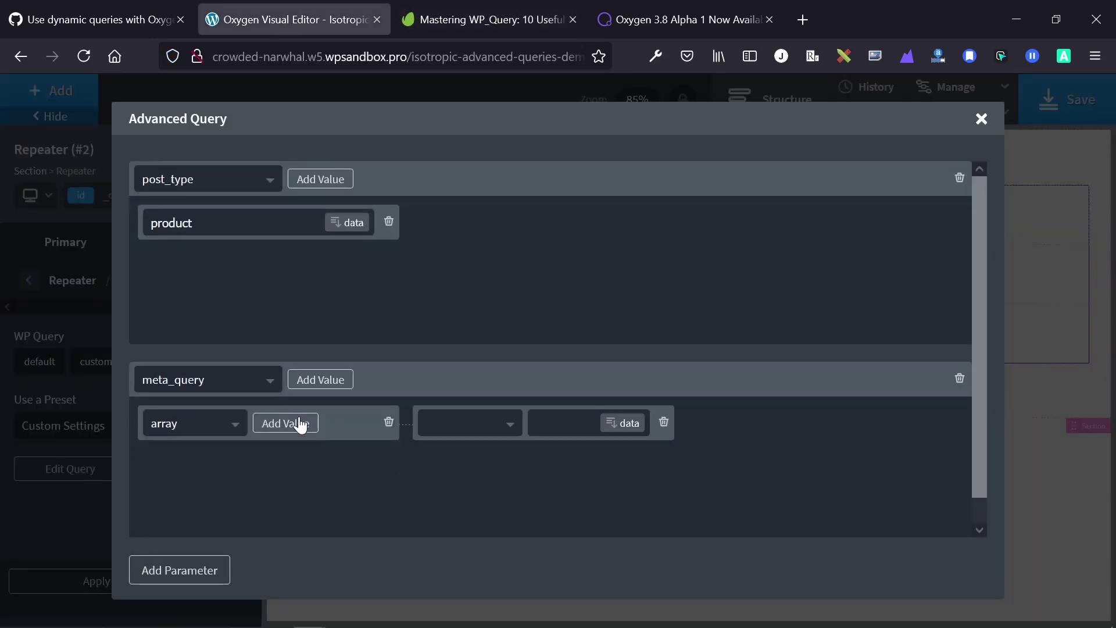
click(297, 428)
click(299, 428)
click(299, 427)
click(298, 427)
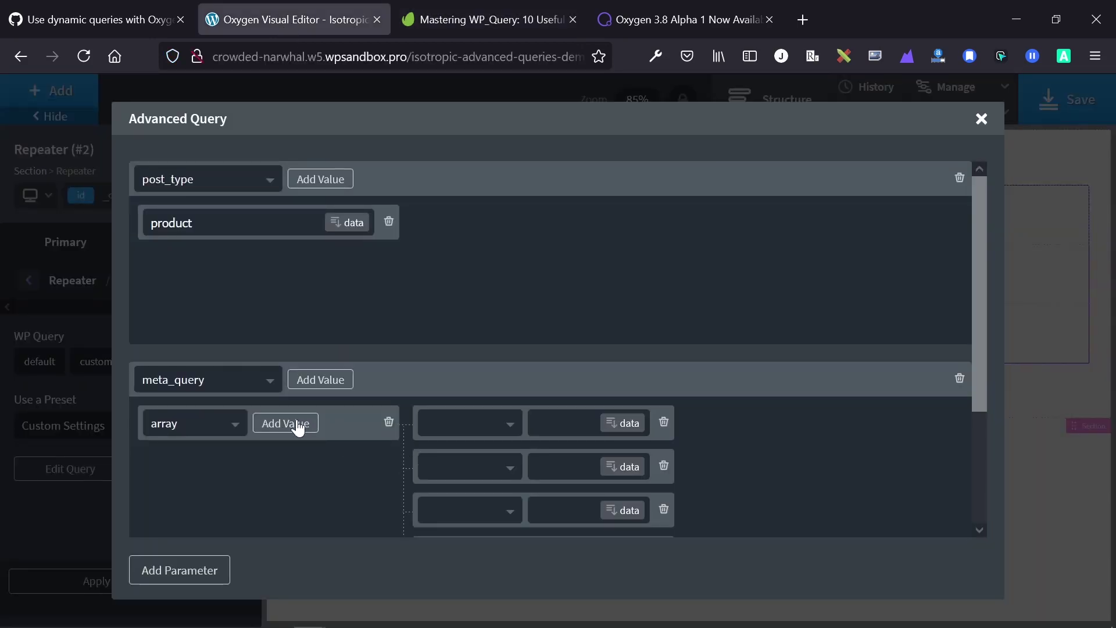
click(297, 425)
scroll(645, 472, down, 3)
click(665, 441)
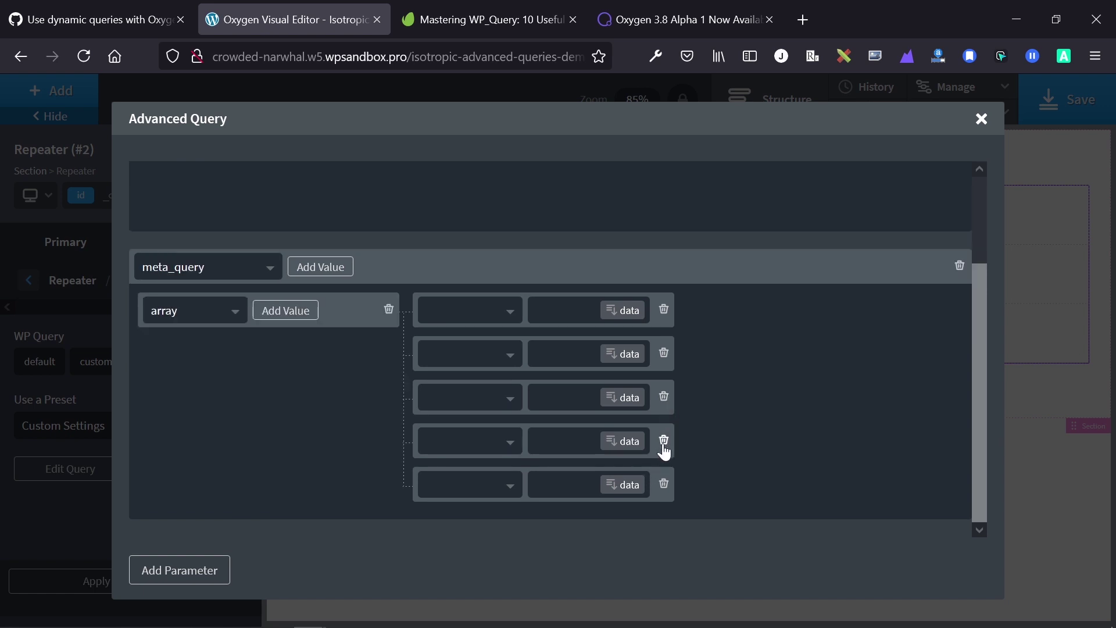
click(665, 442)
Step: Name the four meta_query rows key, value, compare and type
click(484, 363)
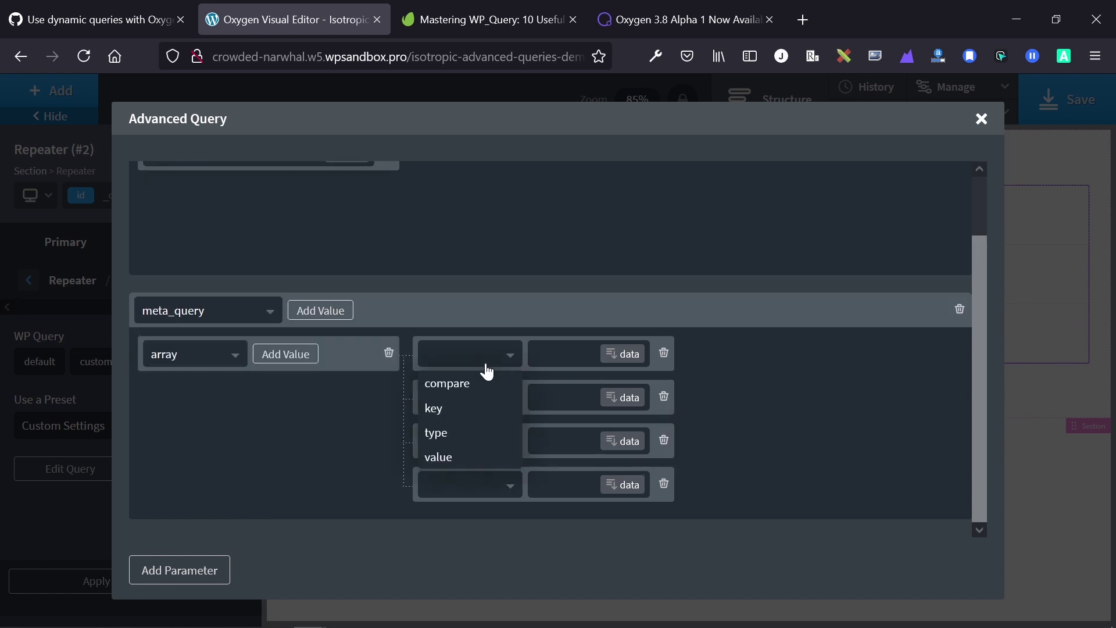
click(456, 410)
click(505, 410)
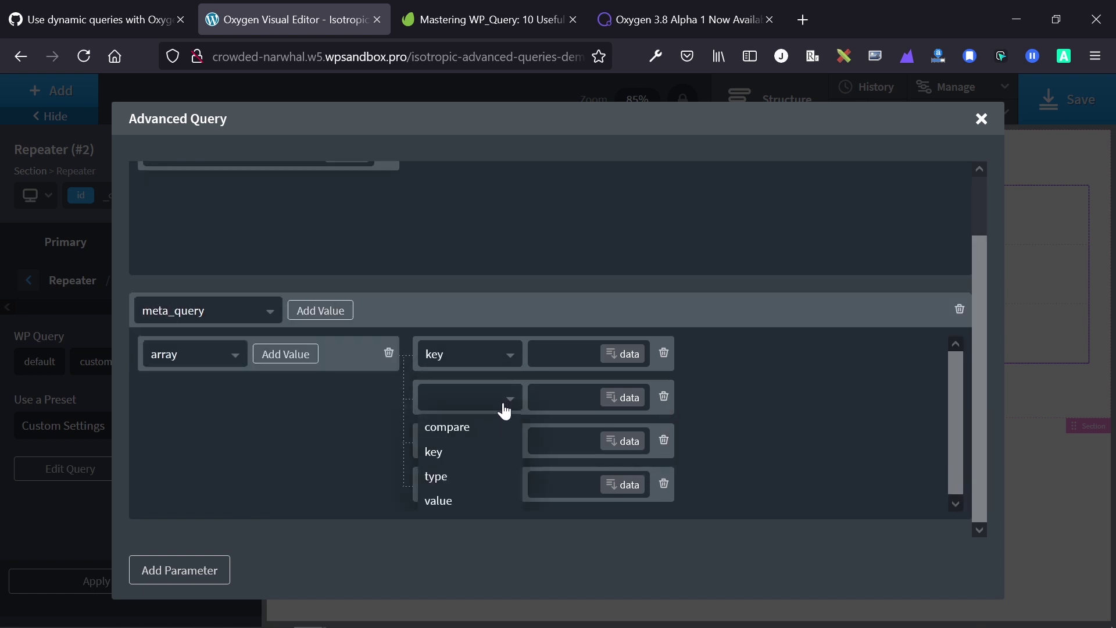
click(498, 498)
click(498, 448)
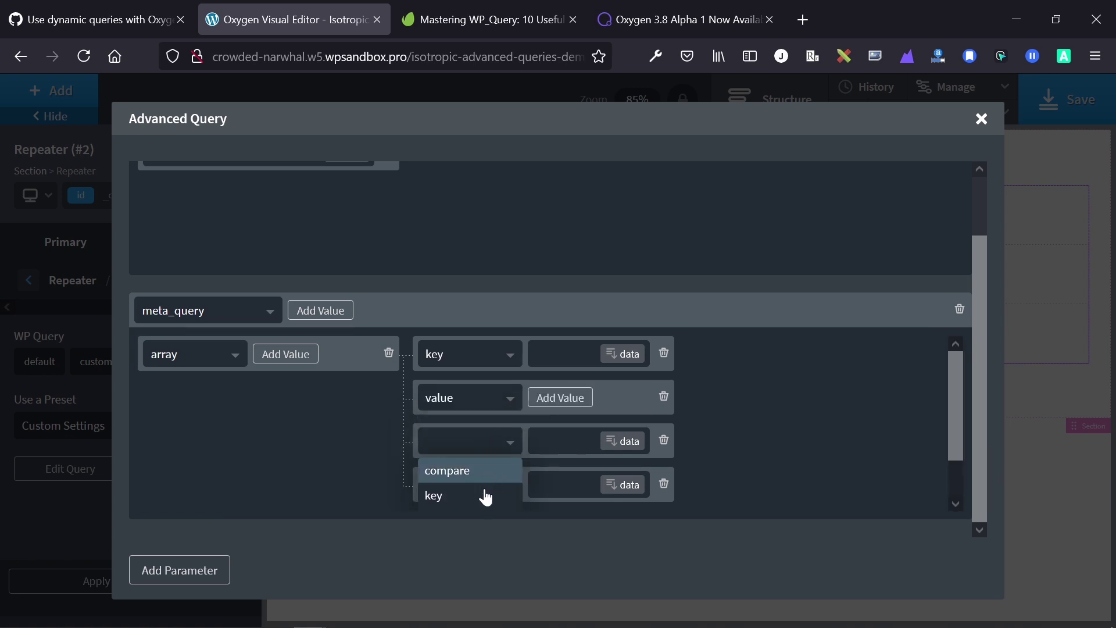
click(491, 472)
click(499, 495)
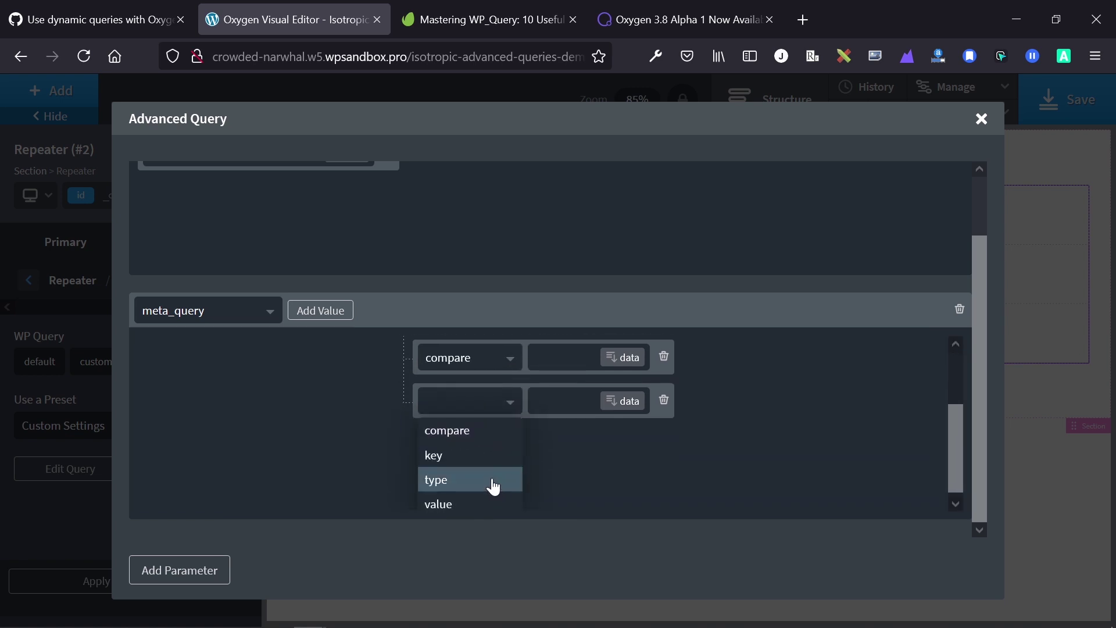
click(478, 479)
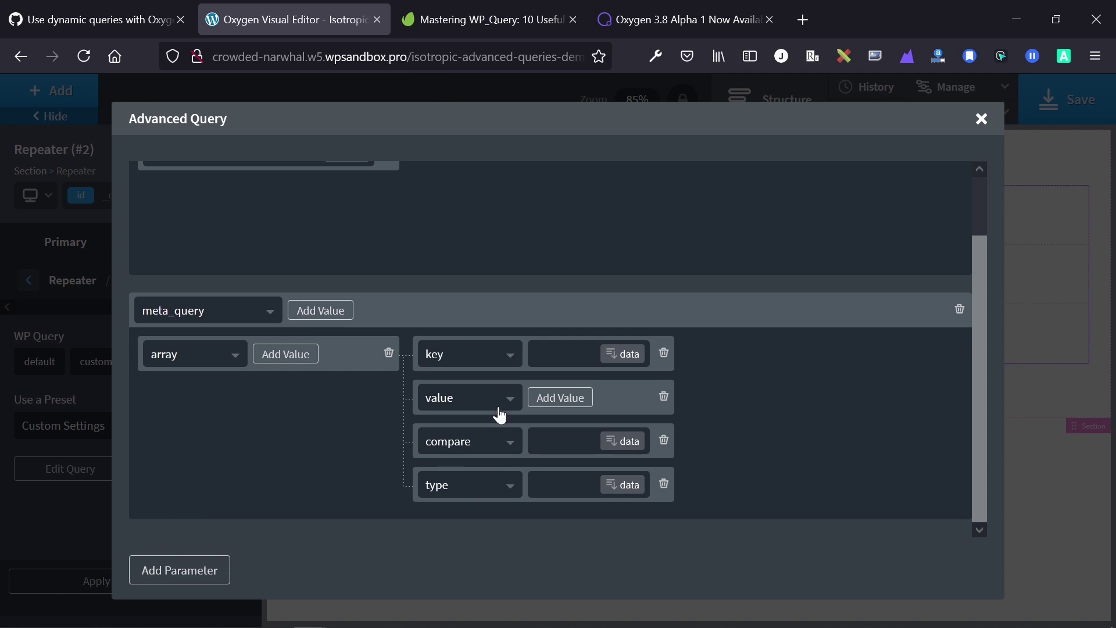
scroll(281, 204, up, 2)
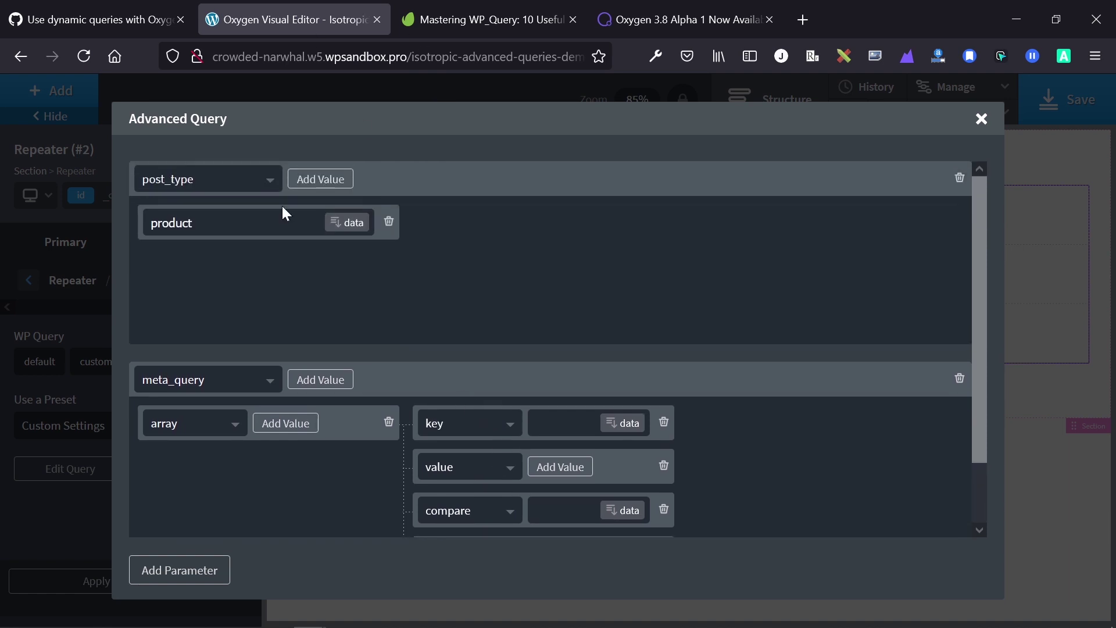
Step: Set the meta_query key to price, compare to BETWEEN and type to numeric
click(437, 17)
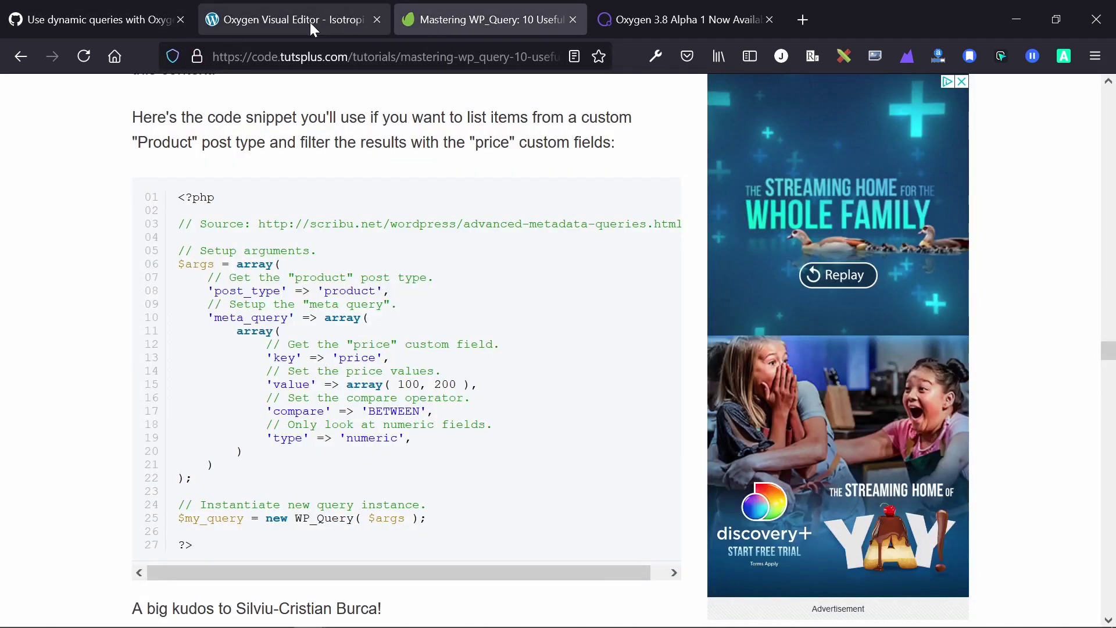
click(269, 22)
scroll(487, 366, down, 1)
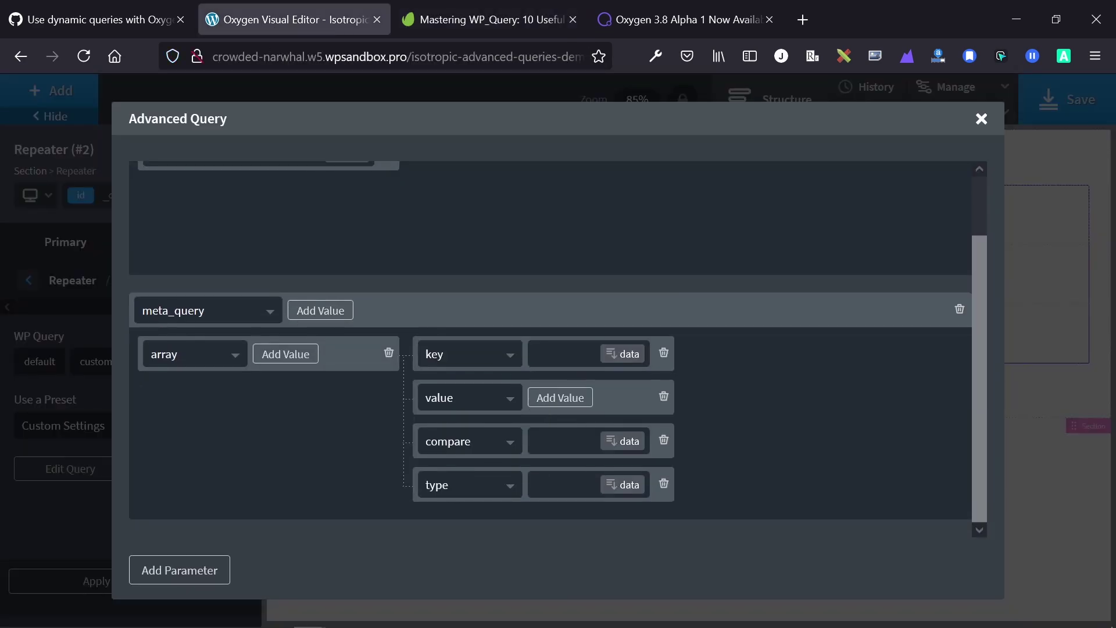
text(price)
click(561, 442)
text(BETWEEN)
text(numeric)
click(419, 19)
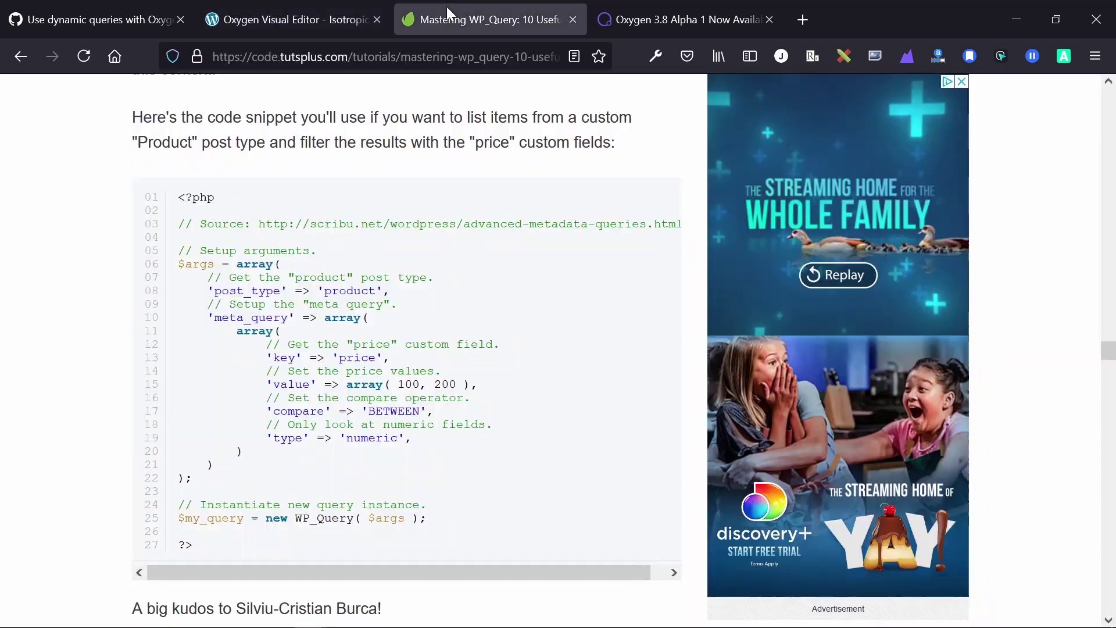
click(370, 8)
text(number)
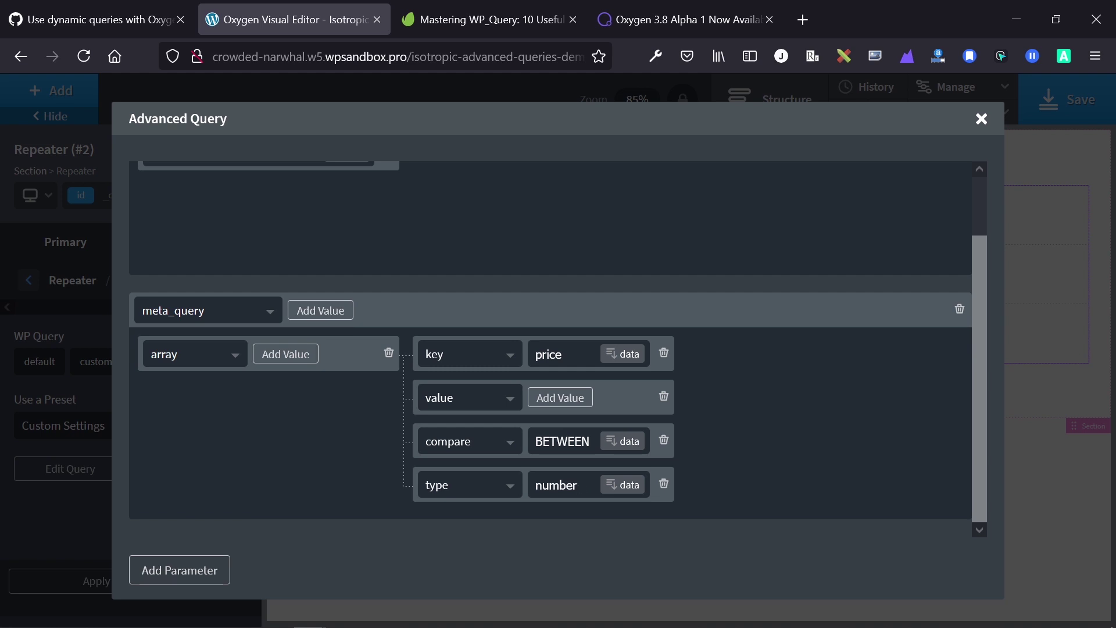
key(BackSpace)
key(BackSpace)
key(BackSpace)
key(BackSpace)
text(meric)
Step: Add two value entries, 100 and 200, and check them against the tutorial snippet
click(567, 398)
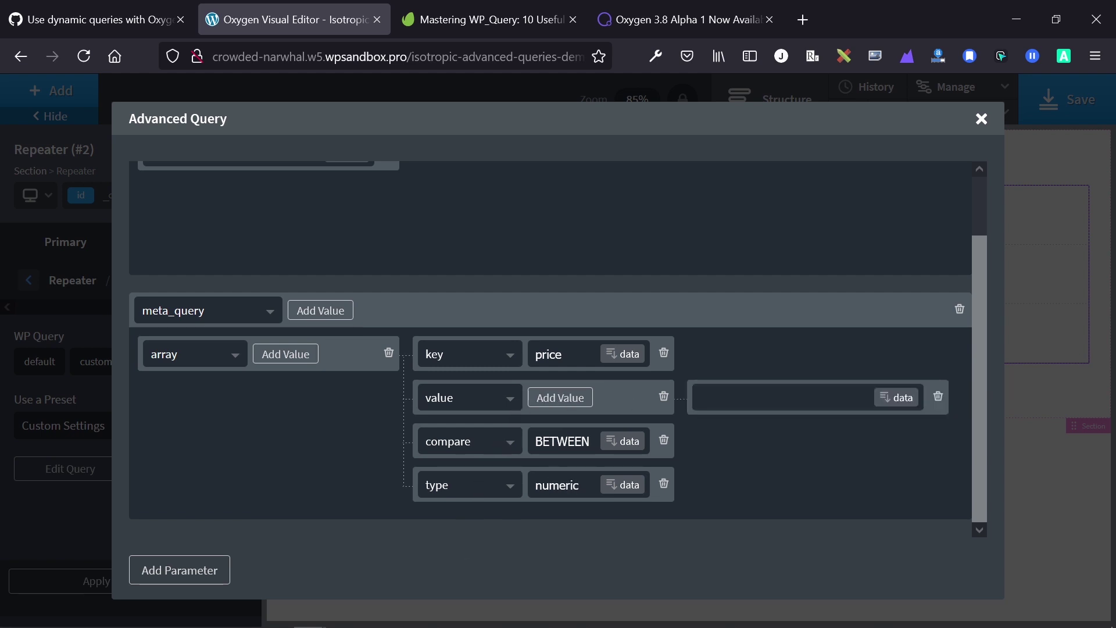
click(572, 399)
click(469, 15)
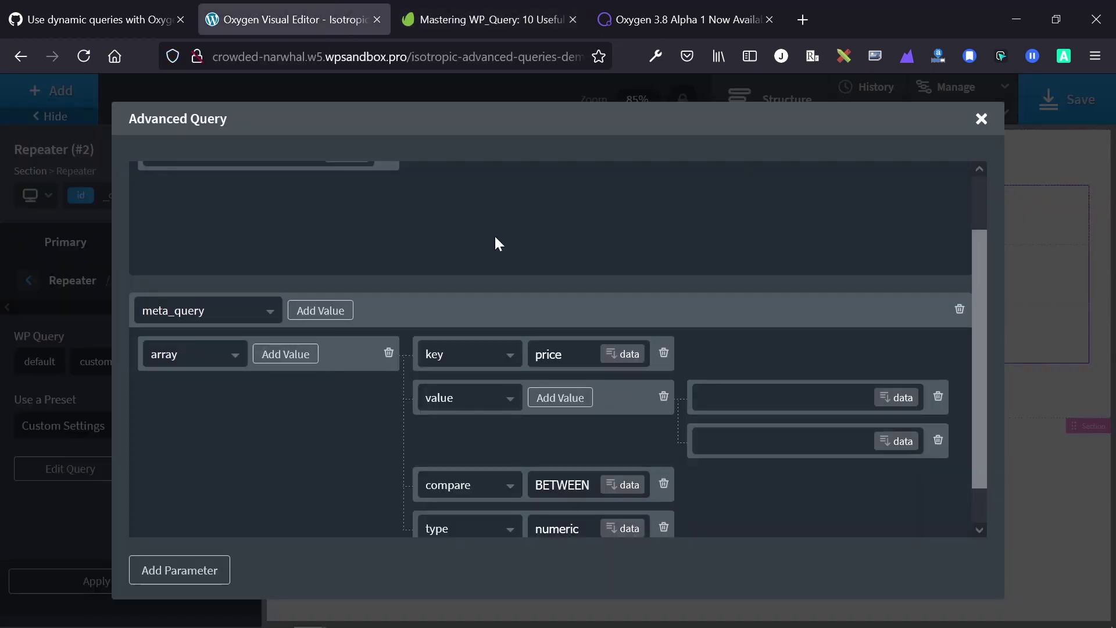
click(333, 16)
text(100)
text(200)
scroll(679, 306, down, 1)
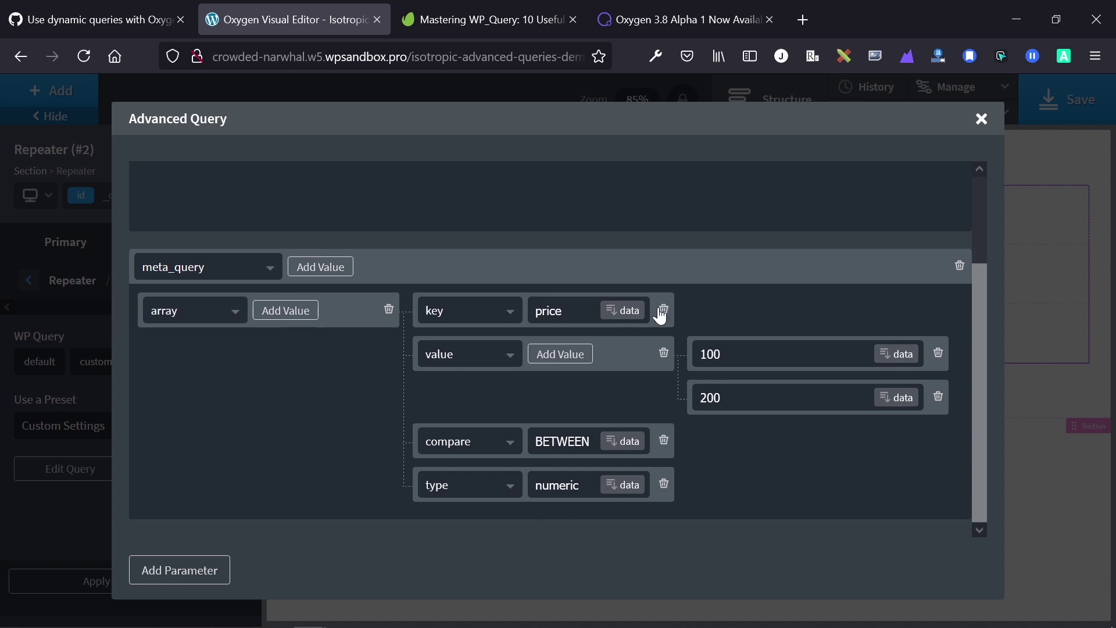
scroll(396, 223, up, 2)
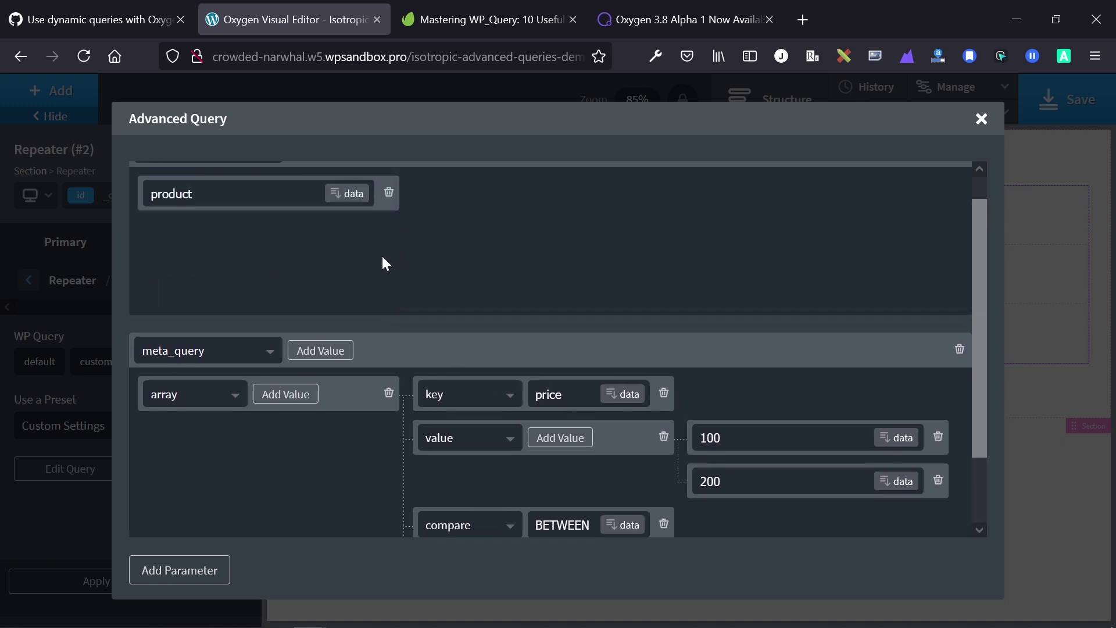
click(487, 20)
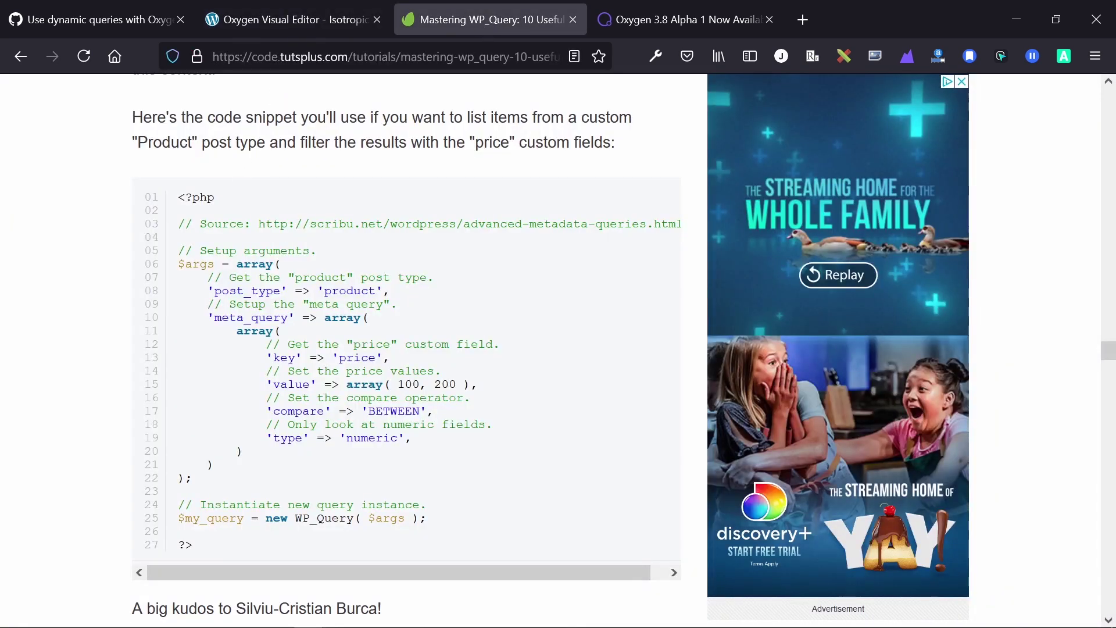
click(301, 22)
scroll(291, 240, up, 1)
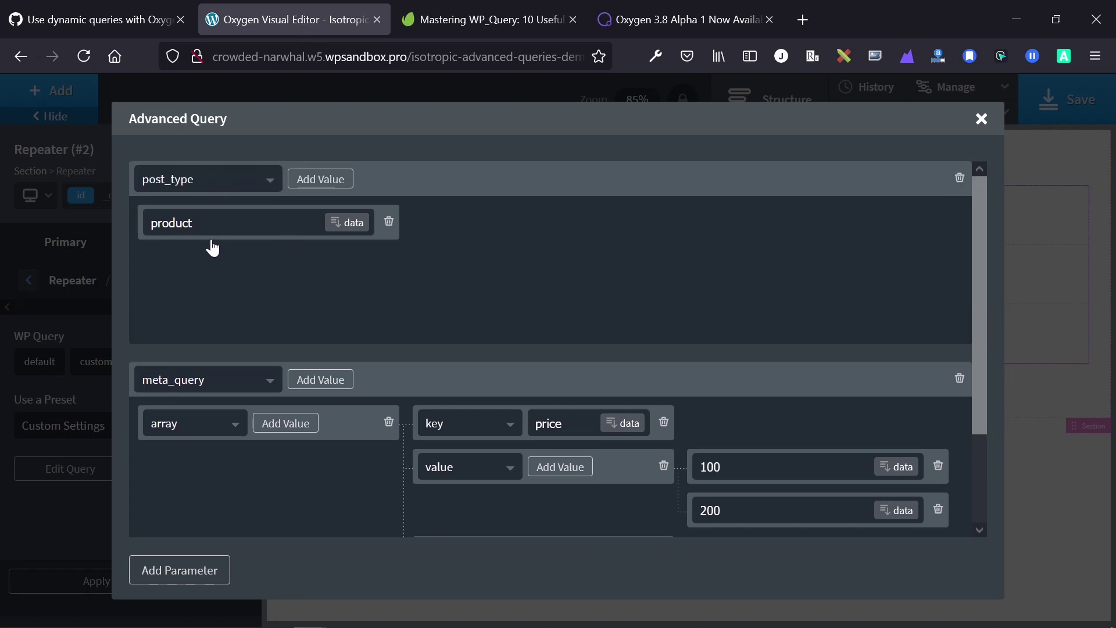
Step: Review the product price query against the tutorial, then close the Advanced Query dialog
scroll(233, 262, down, 3)
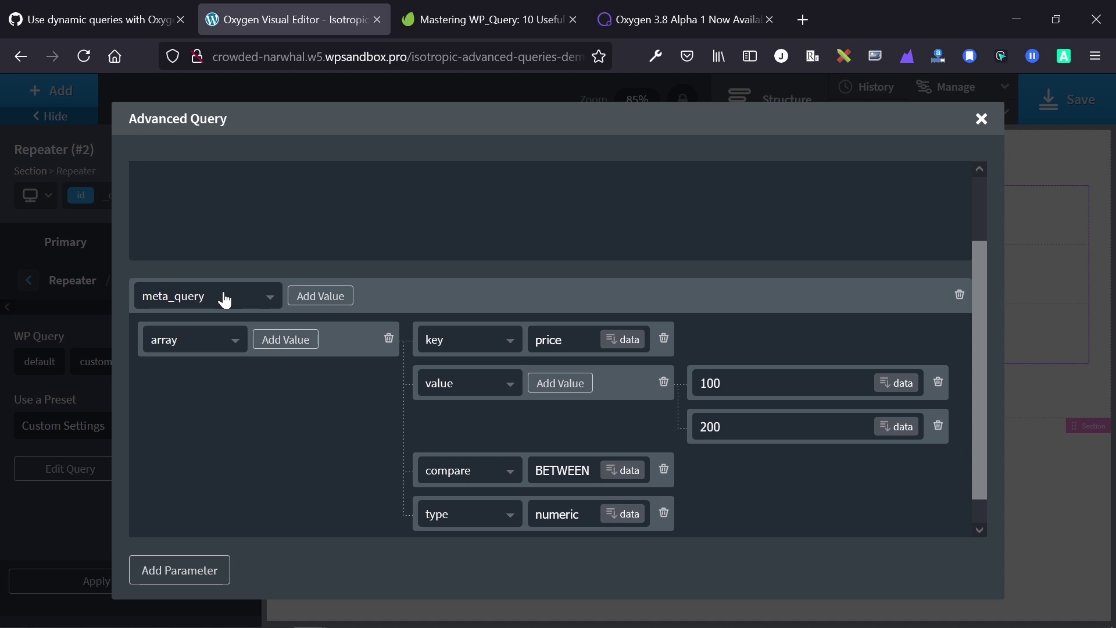
scroll(221, 279, up, 2)
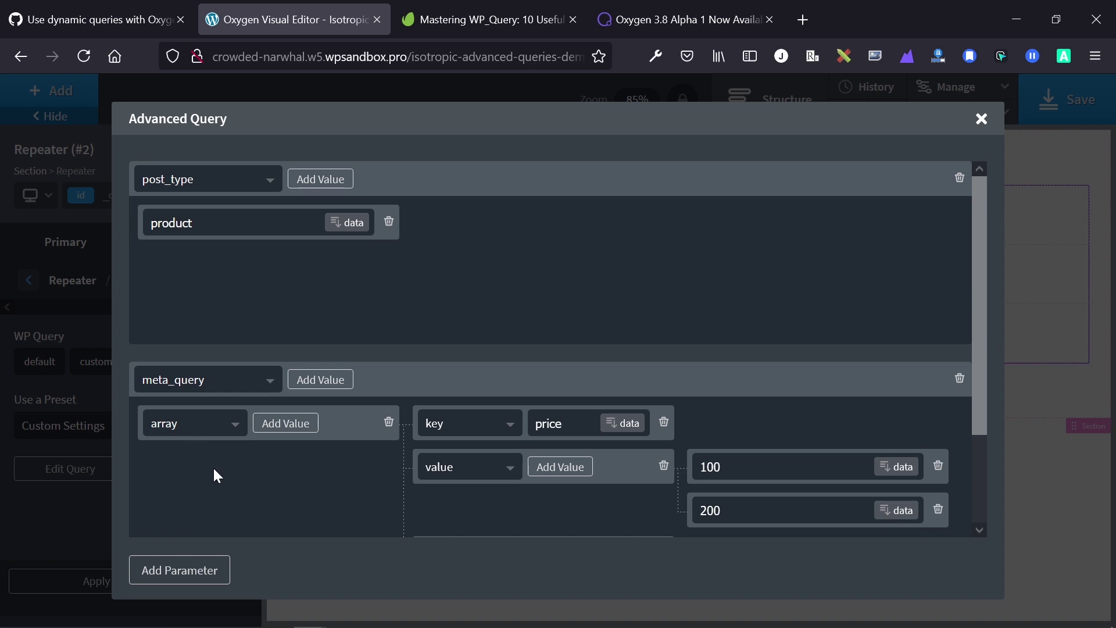
scroll(215, 473, down, 2)
scroll(214, 470, down, 1)
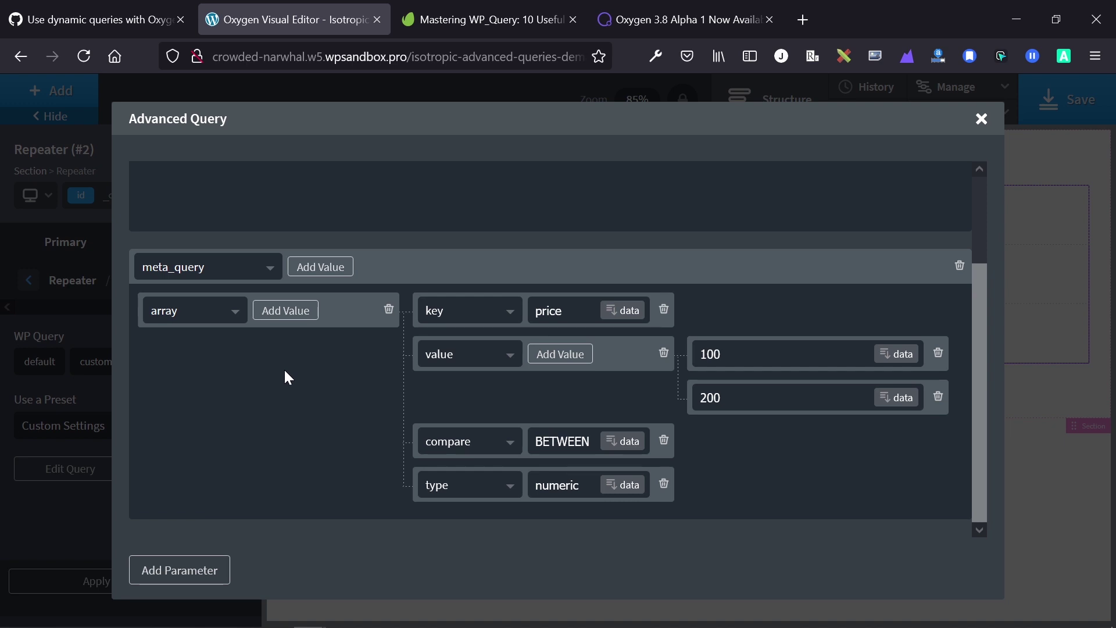
click(470, 26)
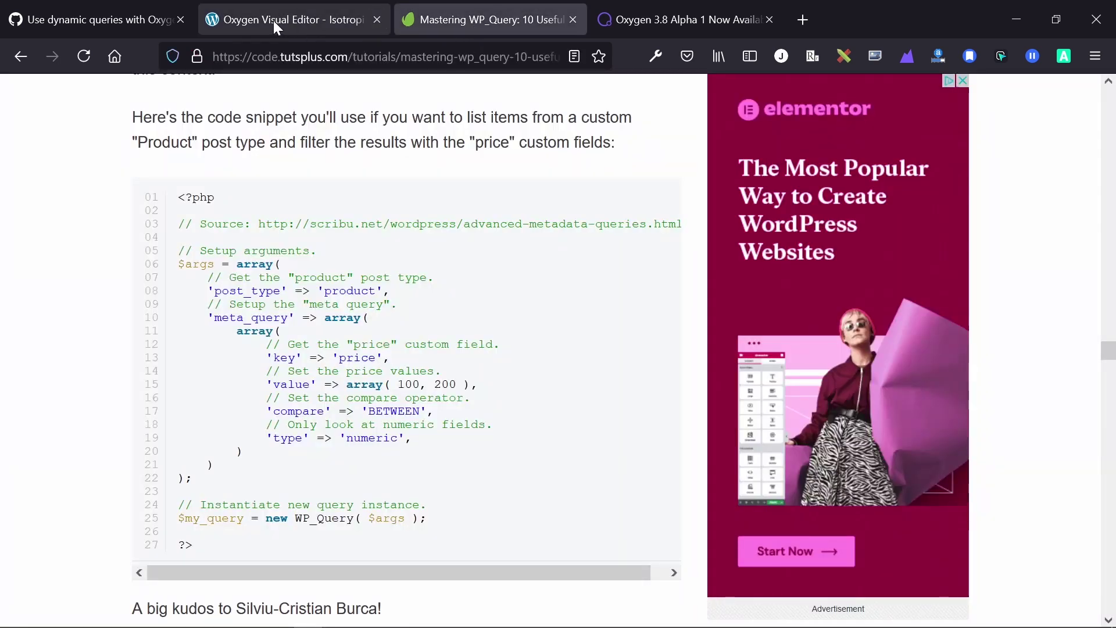
click(274, 20)
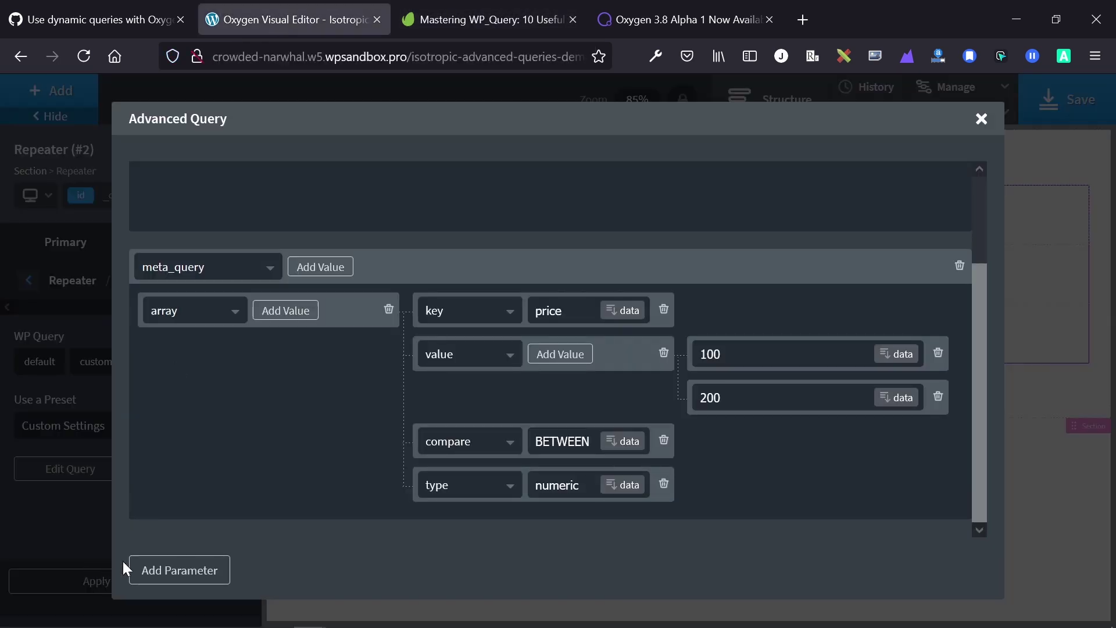
click(983, 117)
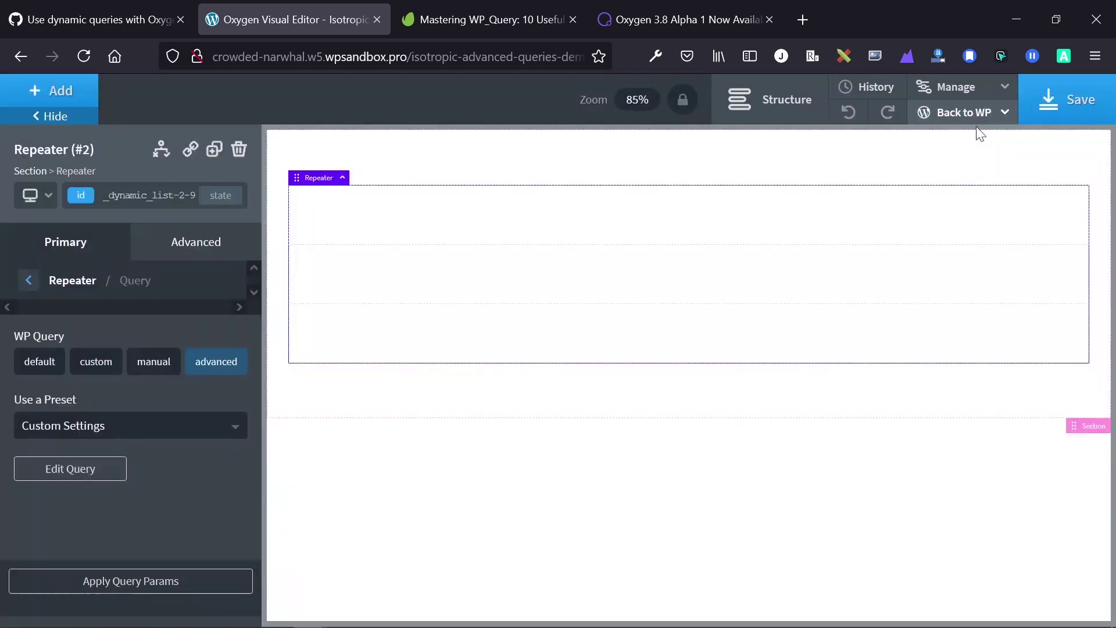
Step: Apply the product price BETWEEN 100 and 200 query parameters to the Repeater
click(157, 582)
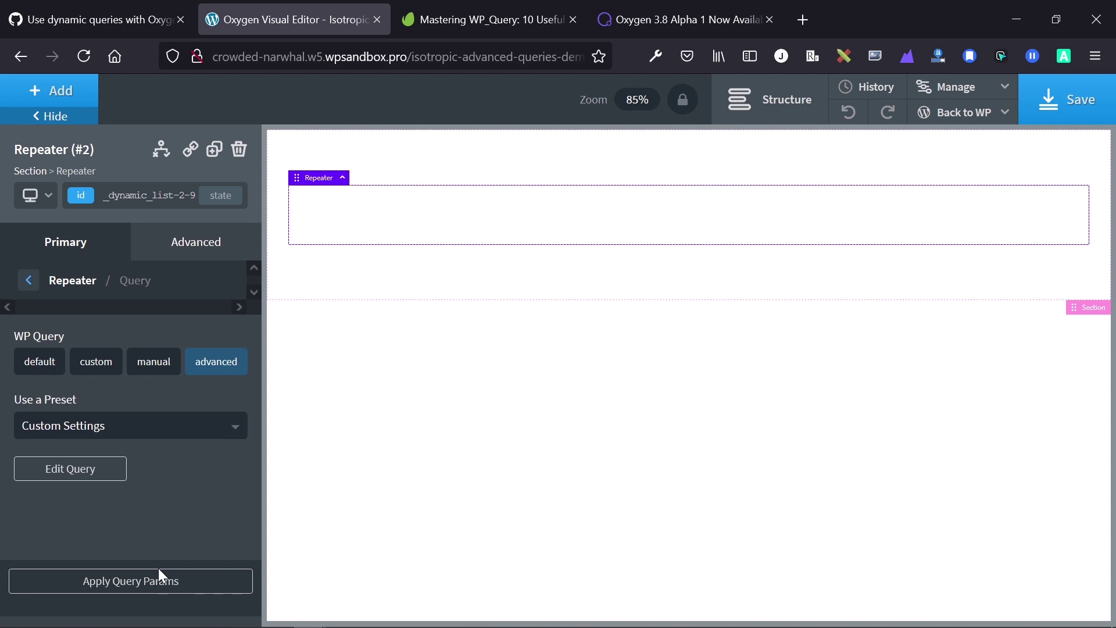
Step: Switch to the dynamic queries gist and scroll through its comments about post_parent=0
click(111, 21)
scroll(407, 250, up, 15)
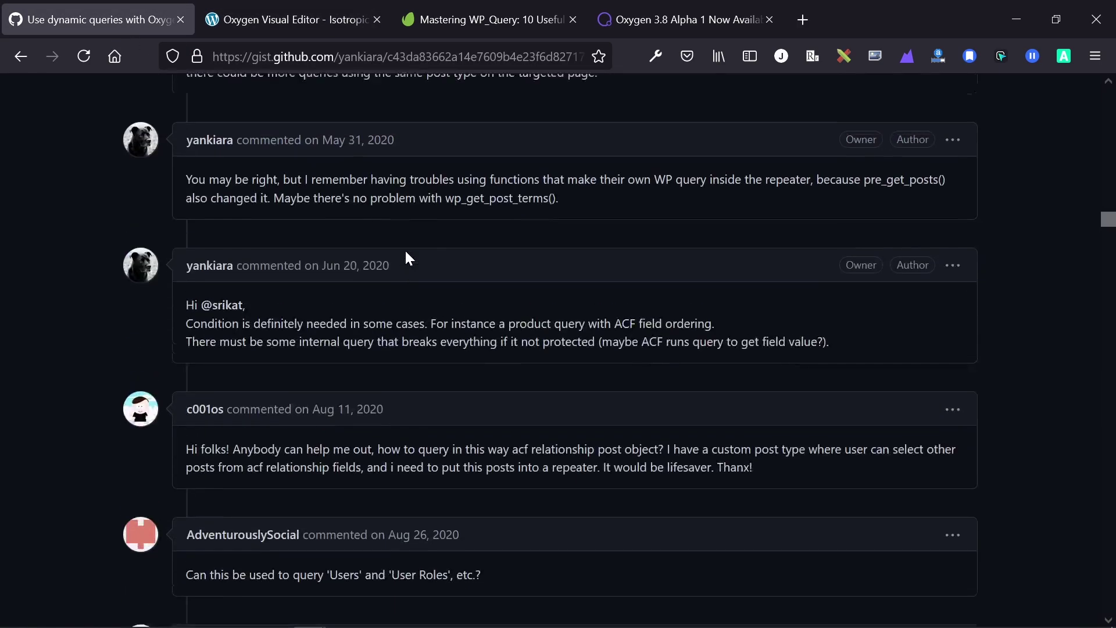
scroll(406, 262, up, 10)
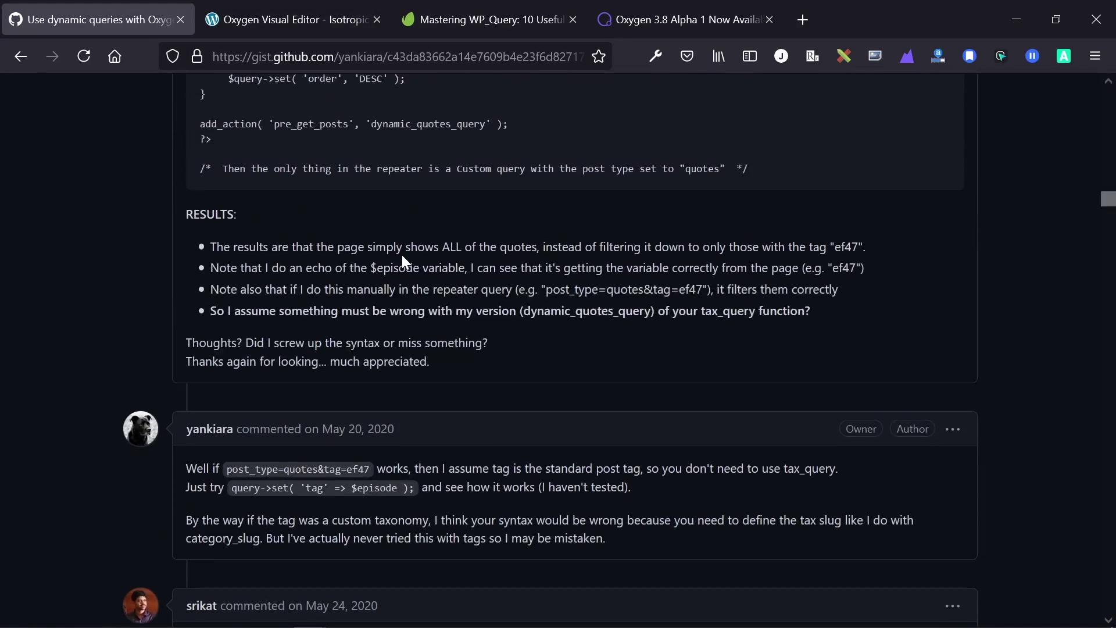
scroll(97, 232, down, 15)
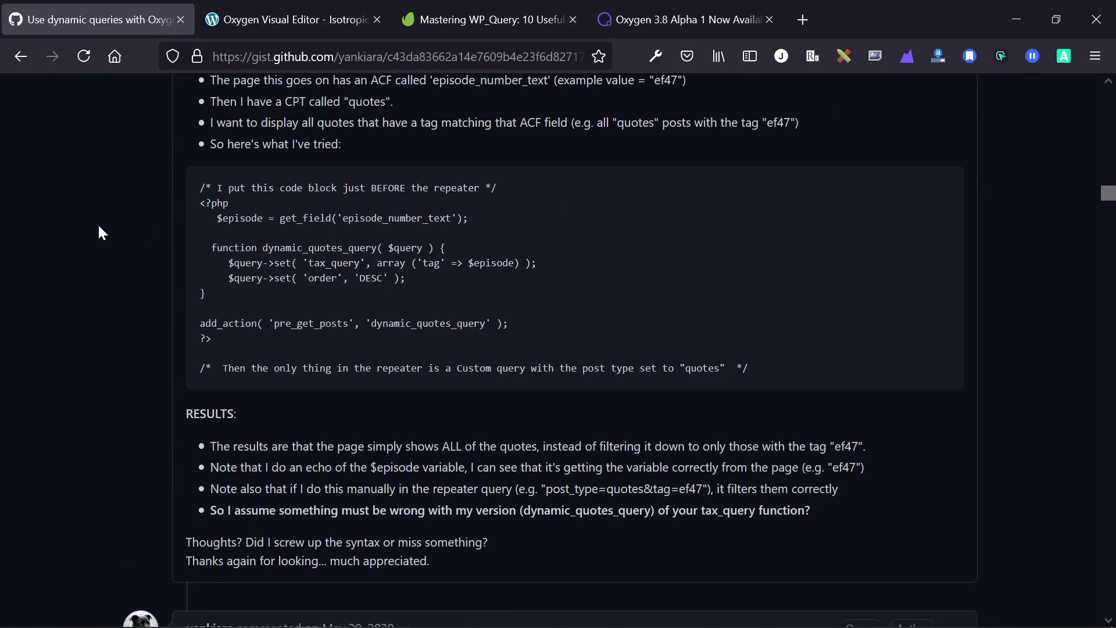
scroll(102, 233, down, 10)
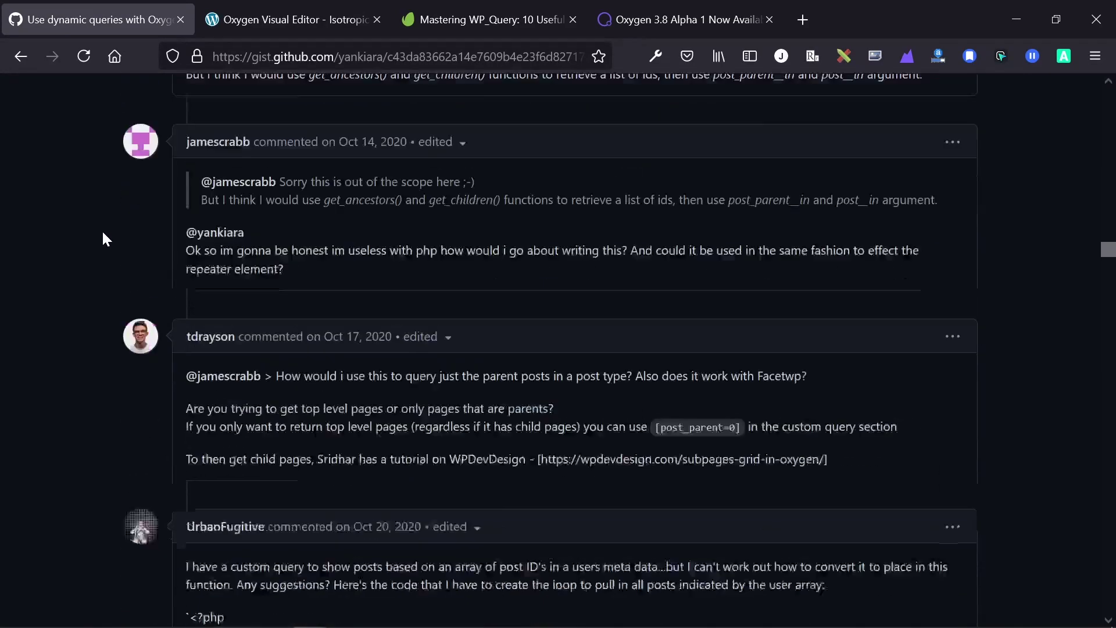